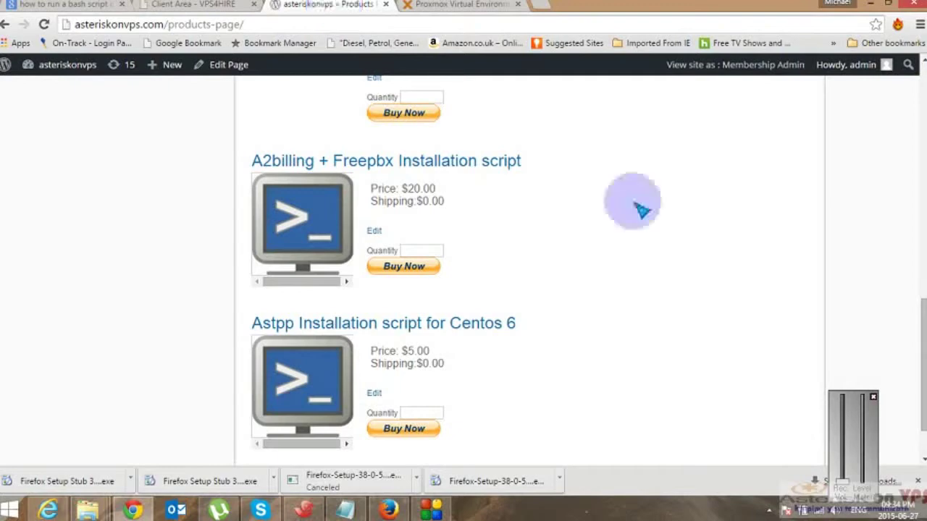
{"action": "left_click_drag", "start_coordinate": [924, 325], "coordinate": [920, 102]}
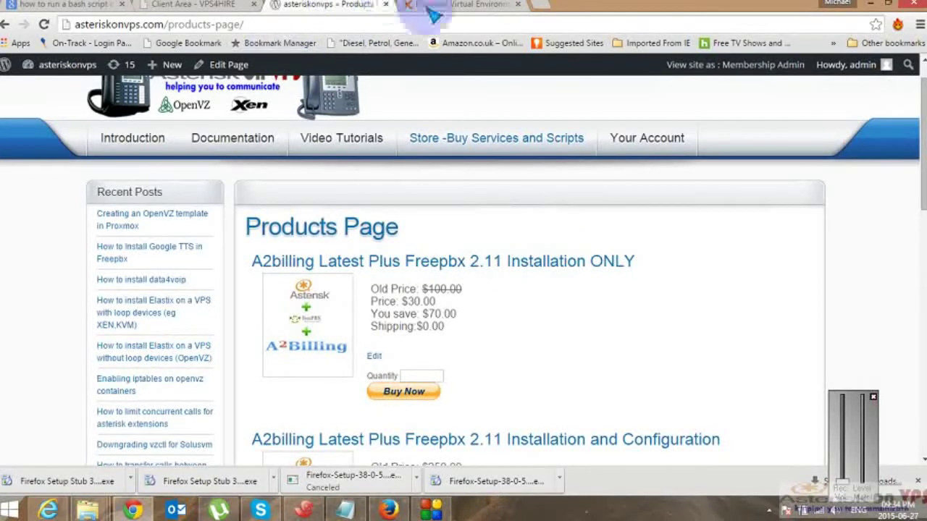
{"action": "left_click", "coordinate": [537, 6]}
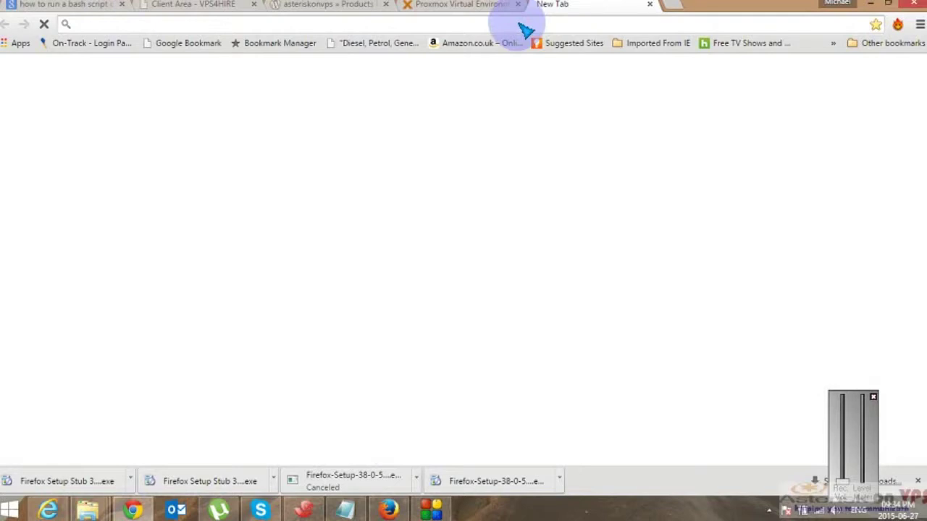
{"action": "type", "text": "www."}
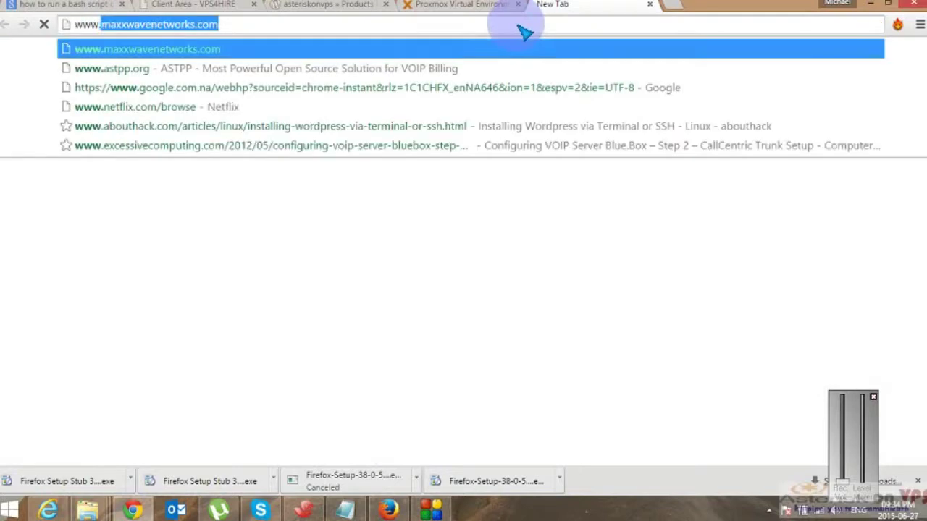
{"action": "type", "text": "astpp"}
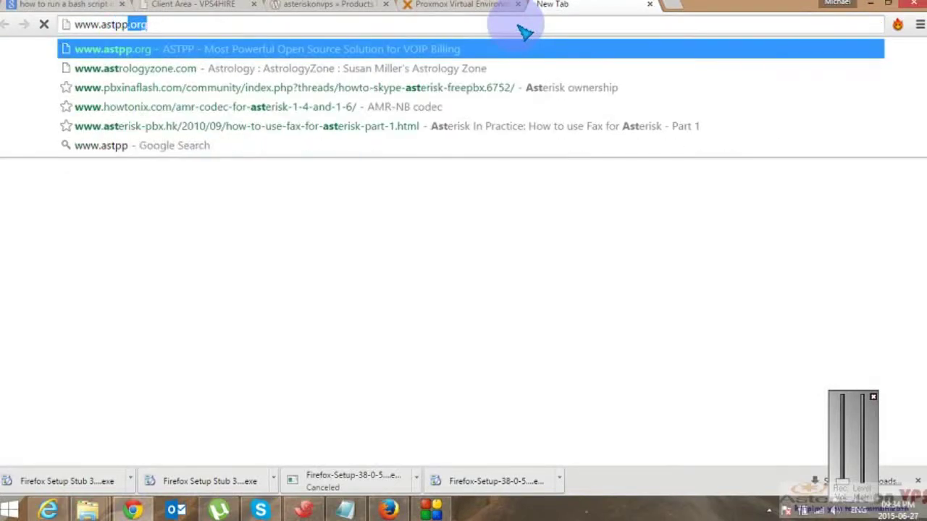
{"action": "key", "text": "Return"}
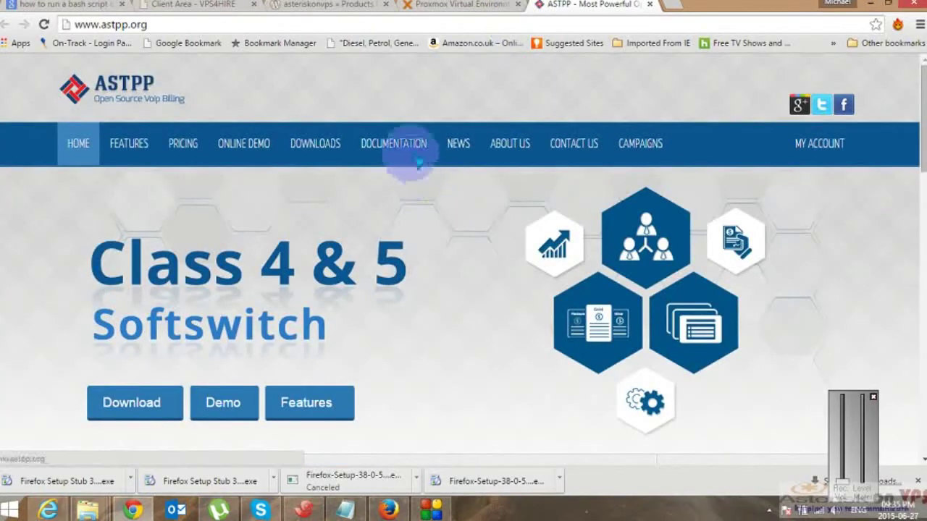
{"action": "left_click", "coordinate": [419, 148]}
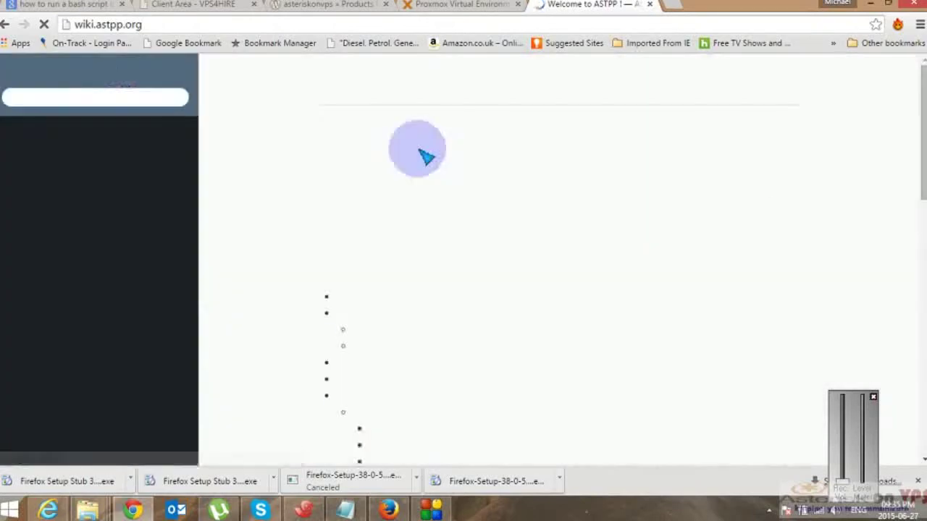
{"action": "left_click", "coordinate": [362, 322]}
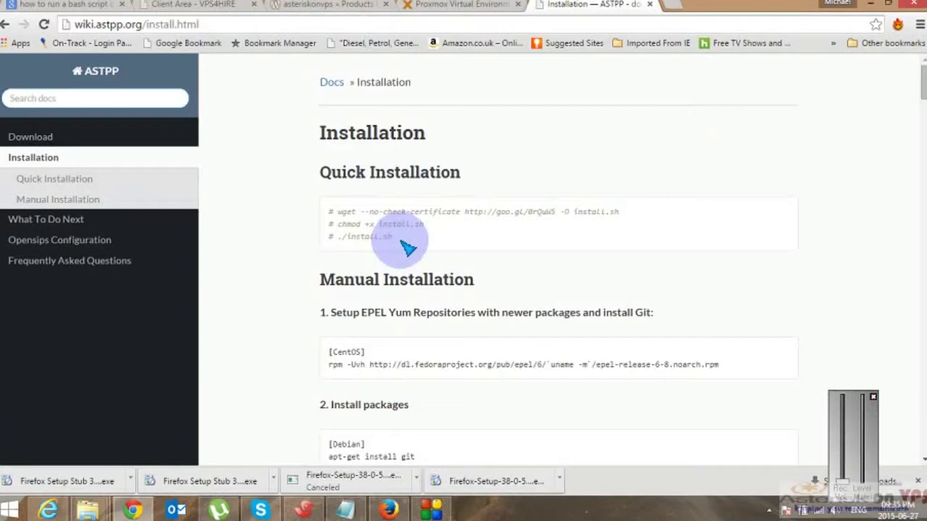
Highlight the three Quick Installation commands, from the wget download of install.sh to running ./install.sh.
{"action": "left_click_drag", "start_coordinate": [393, 237], "coordinate": [331, 212]}
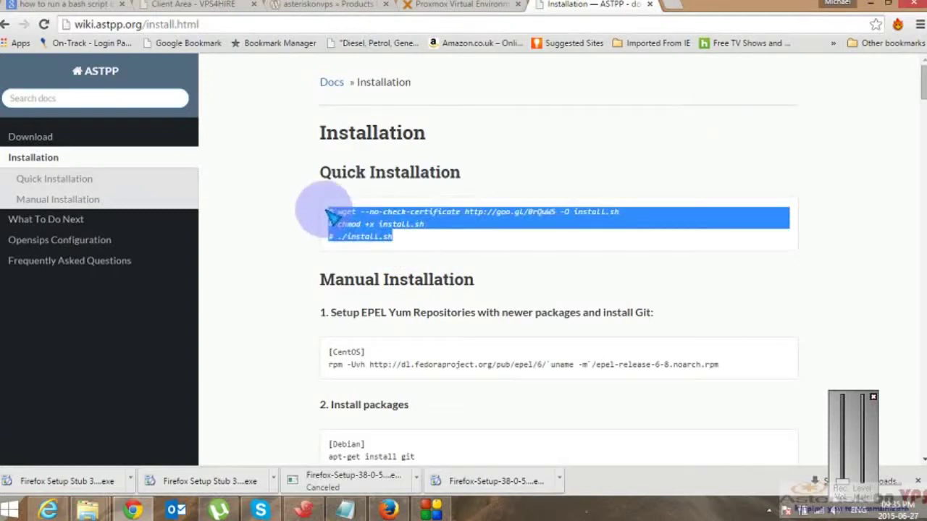
{"action": "left_click", "coordinate": [411, 240]}
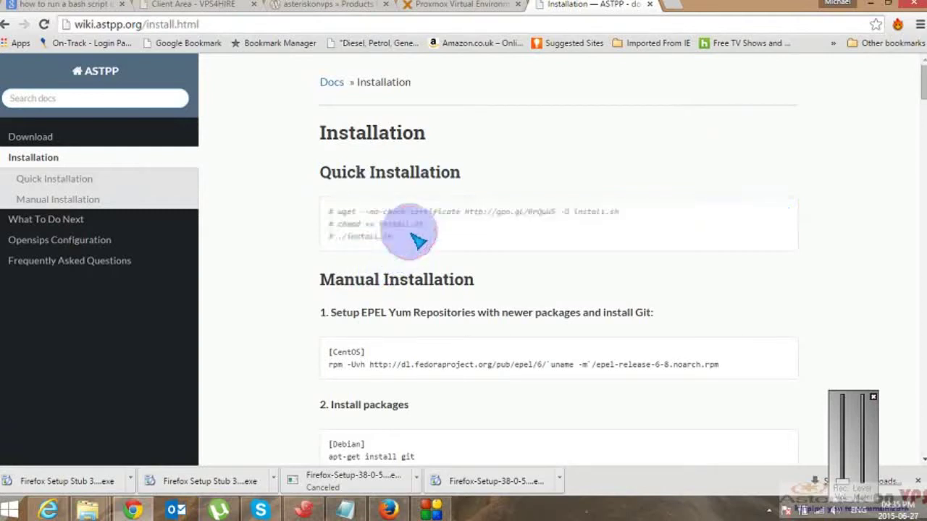
{"action": "left_click_drag", "start_coordinate": [409, 237], "coordinate": [347, 223]}
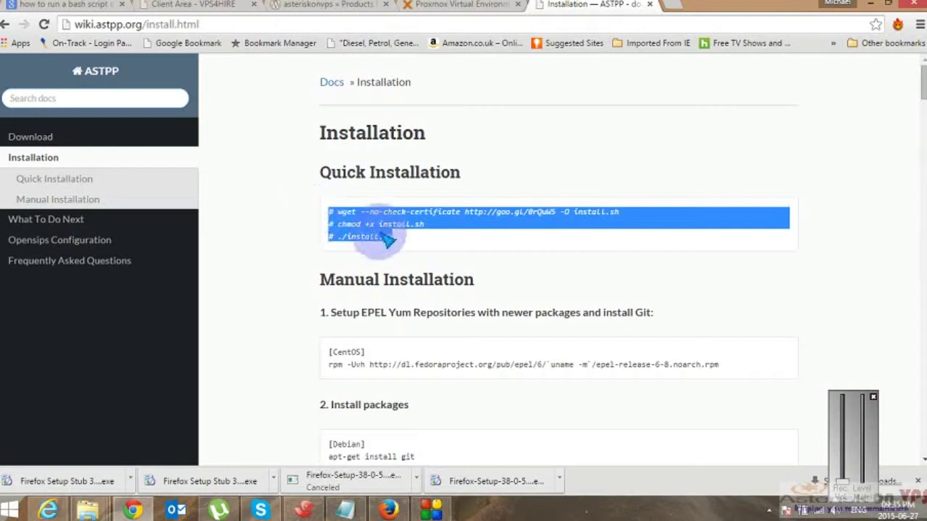
{"action": "left_click", "coordinate": [415, 245]}
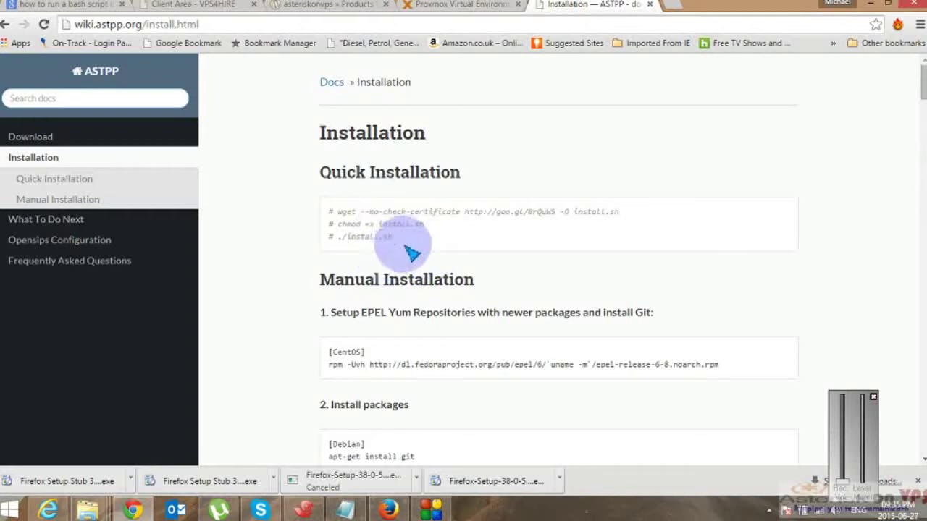
{"action": "left_click_drag", "start_coordinate": [393, 238], "coordinate": [327, 213]}
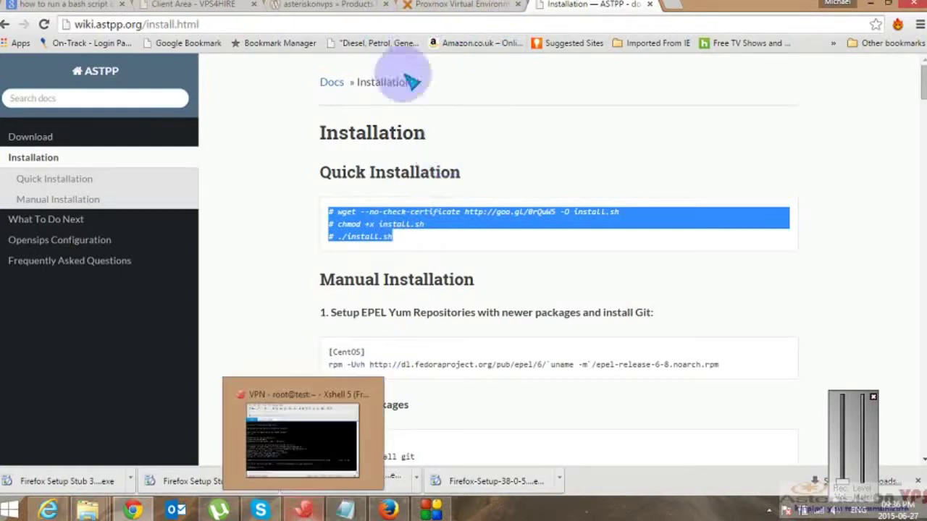
Return to the asteriskonvps products page and look through the listed services and installation scripts, including the Astpp script for Centos 6.
{"action": "left_click", "coordinate": [347, 6]}
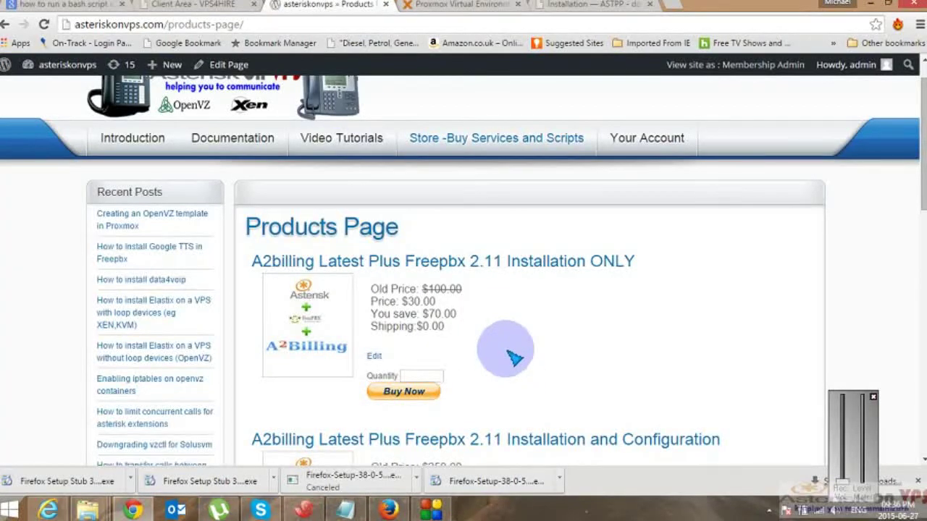
{"action": "scroll", "coordinate": [512, 356], "scroll_direction": "down", "scroll_amount": 6}
{"action": "scroll", "coordinate": [512, 357], "scroll_direction": "up", "scroll_amount": 4}
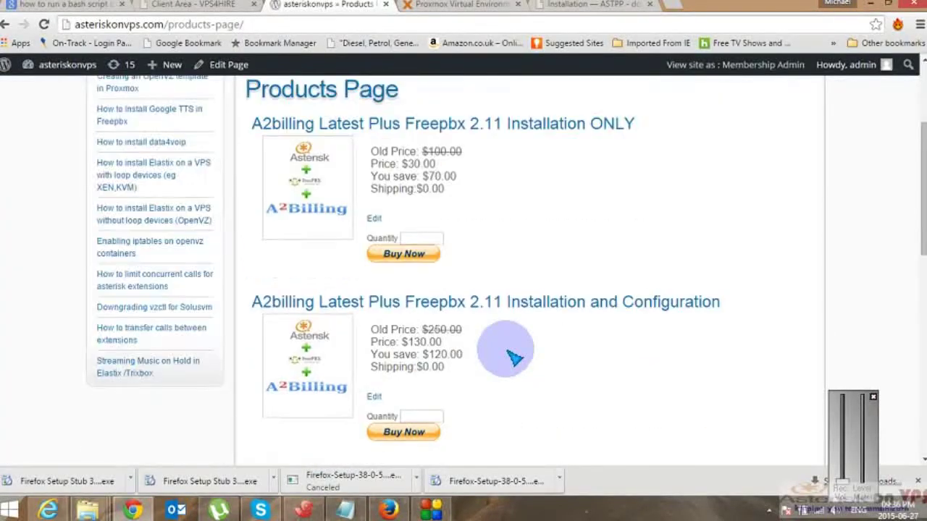
{"action": "scroll", "coordinate": [512, 356], "scroll_direction": "up", "scroll_amount": 3}
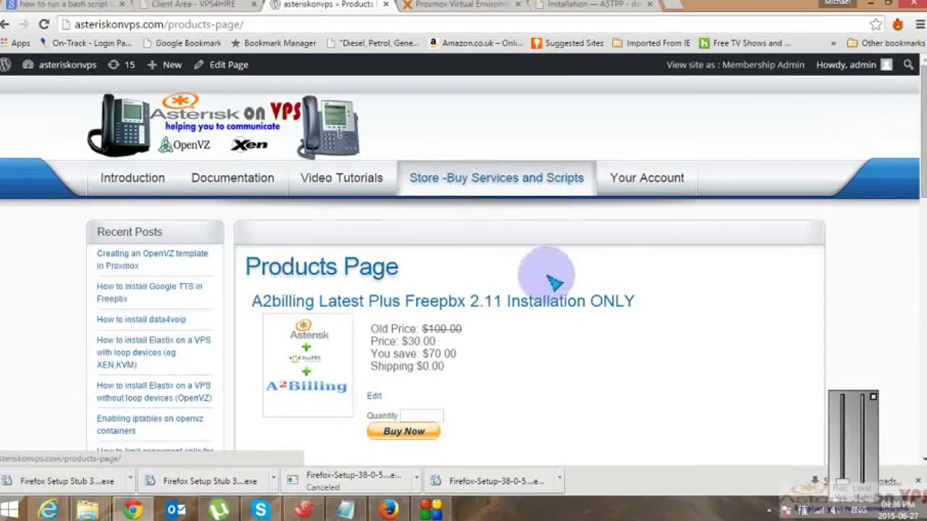
{"action": "scroll", "coordinate": [596, 352], "scroll_direction": "down", "scroll_amount": 10}
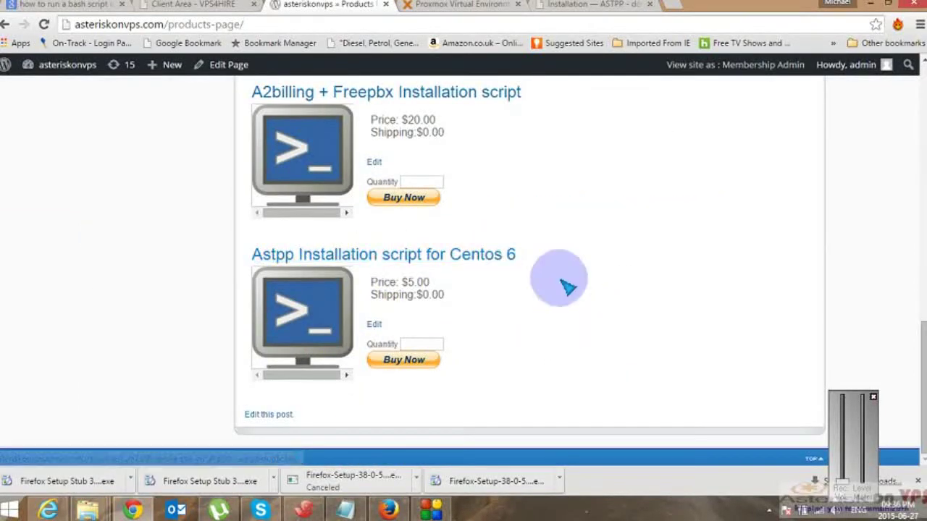
{"action": "scroll", "coordinate": [565, 282], "scroll_direction": "up", "scroll_amount": 10}
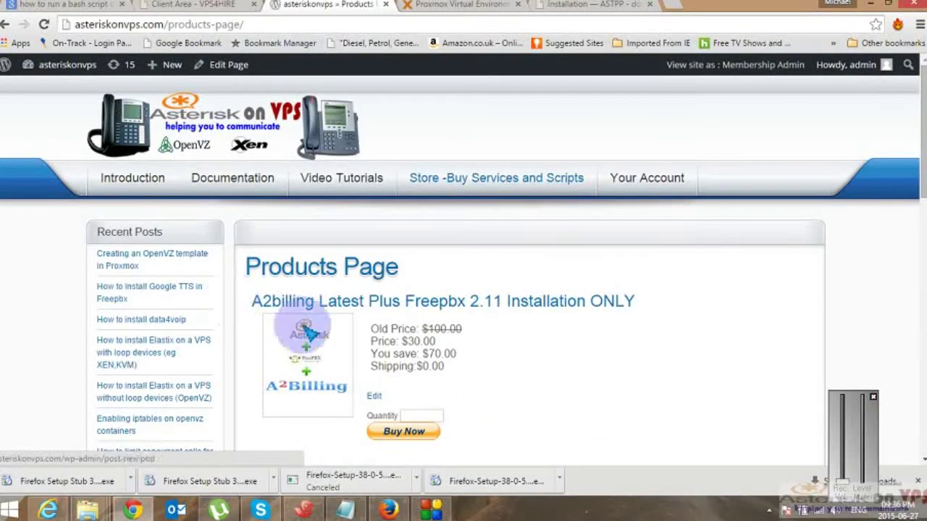
Reinstall the Standard OpenVZ VPS from the VPS4HIRE client area with the Centos 6.5 X86 64 template.
{"action": "left_click", "coordinate": [206, 8]}
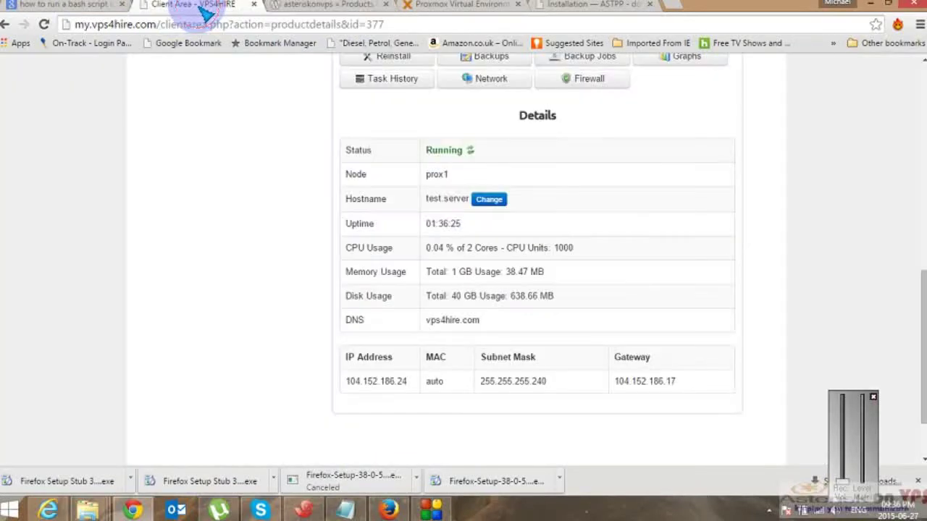
{"action": "scroll", "coordinate": [525, 293], "scroll_direction": "up", "scroll_amount": 8}
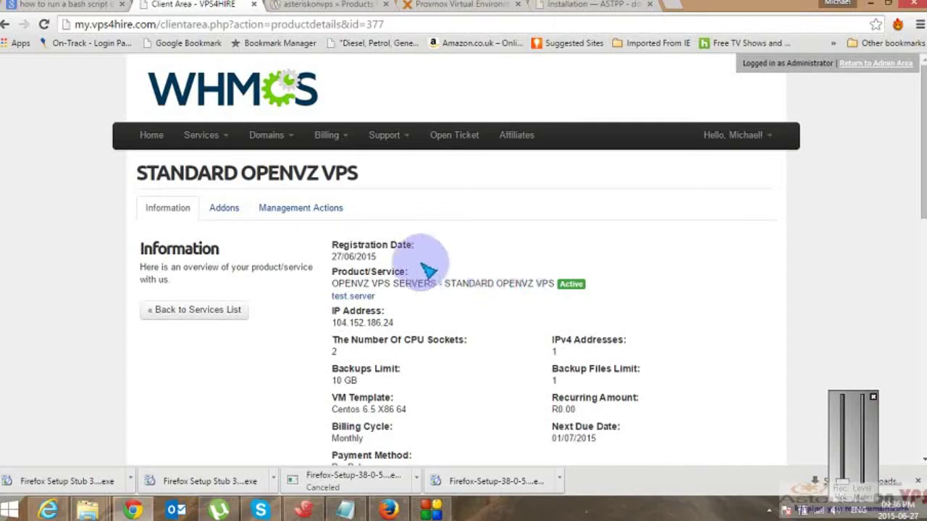
{"action": "scroll", "coordinate": [428, 269], "scroll_direction": "down", "scroll_amount": 2}
{"action": "scroll", "coordinate": [428, 269], "scroll_direction": "up", "scroll_amount": 1}
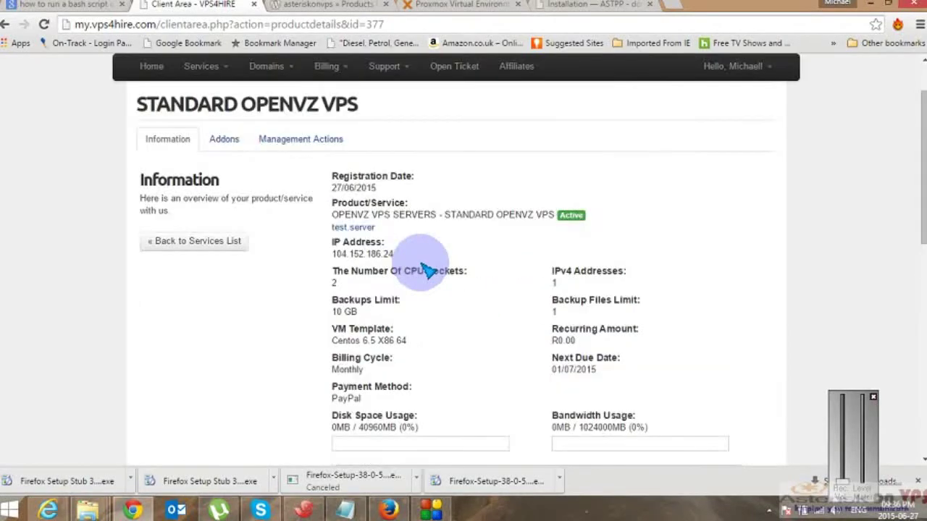
{"action": "scroll", "coordinate": [428, 269], "scroll_direction": "down", "scroll_amount": 4}
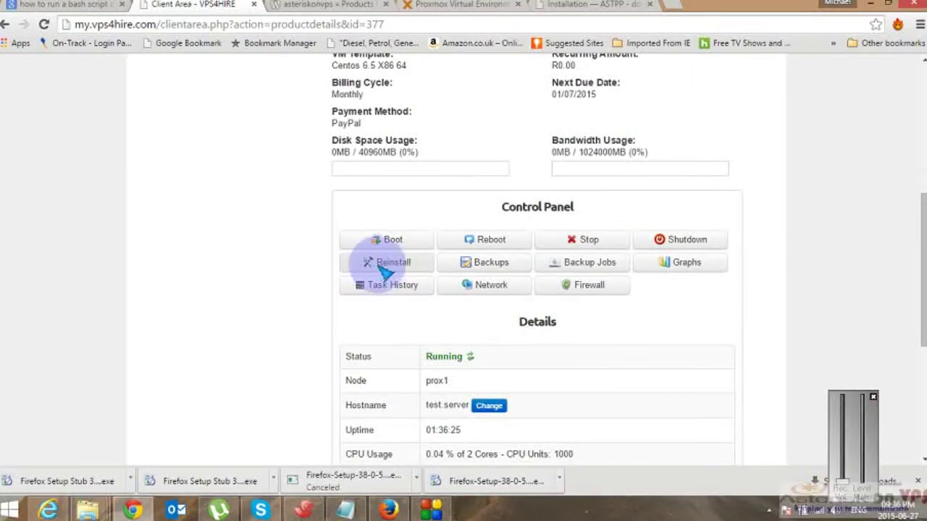
{"action": "left_click", "coordinate": [398, 265]}
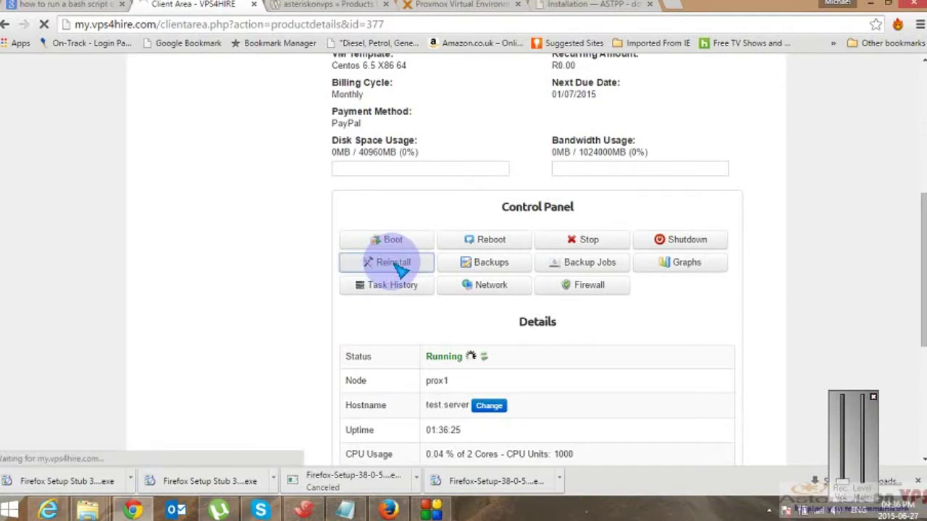
{"action": "scroll", "coordinate": [270, 272], "scroll_direction": "down", "scroll_amount": 3}
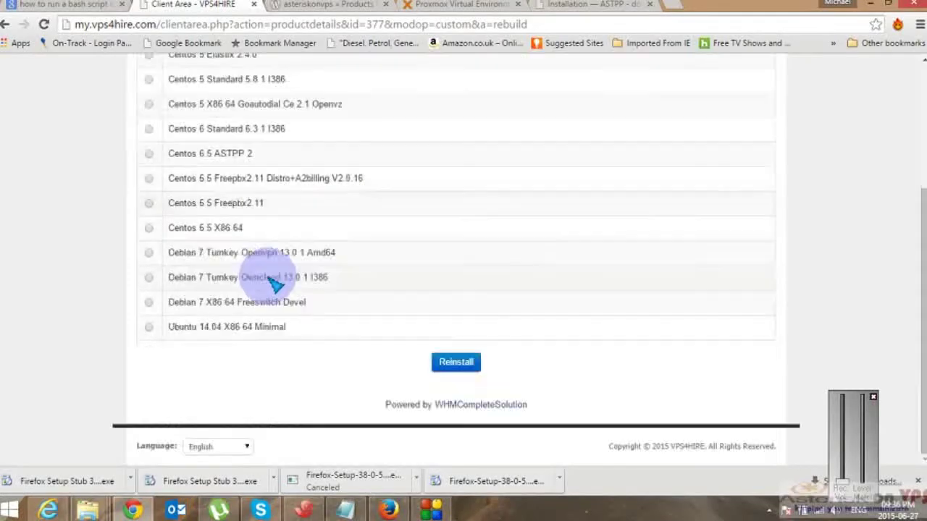
{"action": "left_click", "coordinate": [148, 227]}
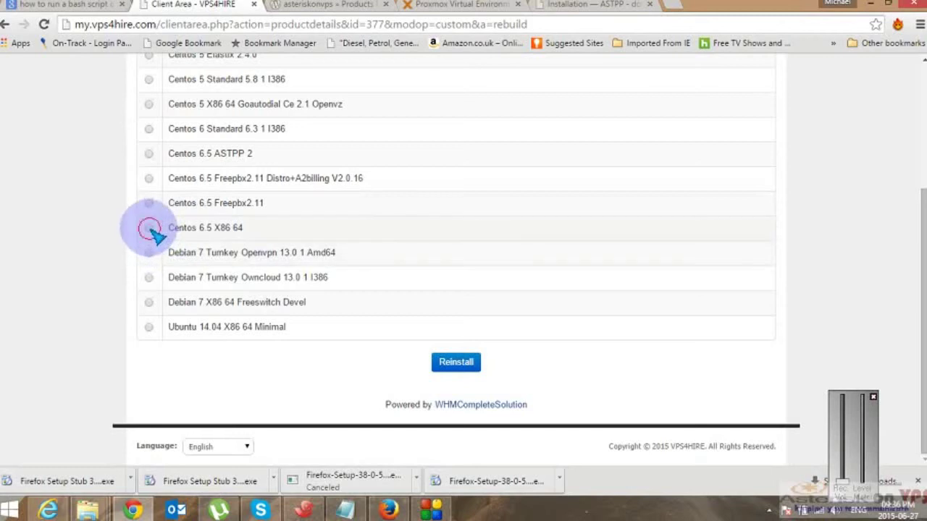
{"action": "left_click", "coordinate": [452, 366]}
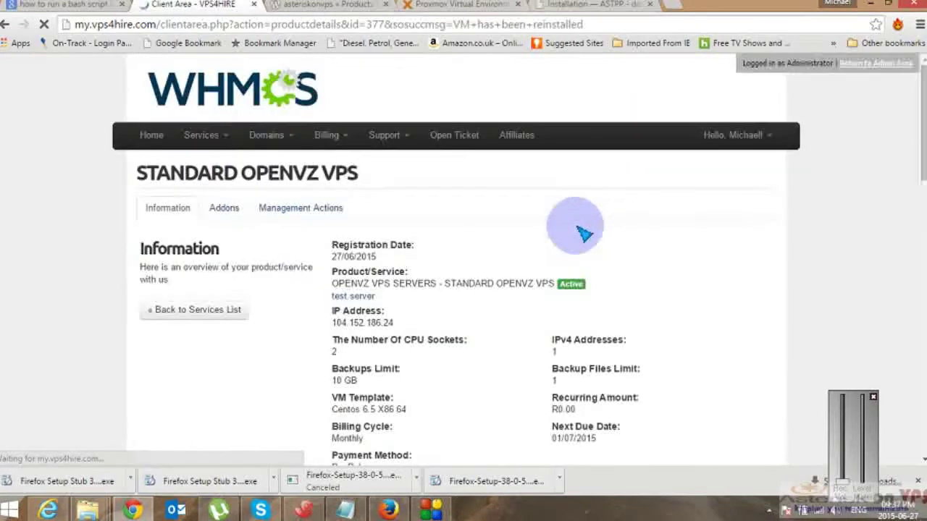
Check the reinstalled VPS's status, node, network details and VM template on its product details page.
{"action": "scroll", "coordinate": [449, 353], "scroll_direction": "down", "scroll_amount": 4}
{"action": "scroll", "coordinate": [462, 354], "scroll_direction": "down", "scroll_amount": 2}
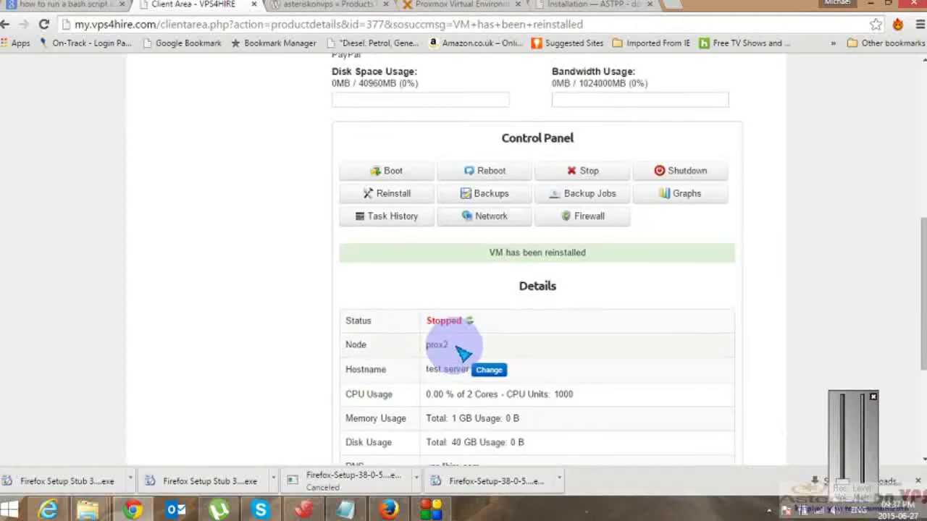
{"action": "scroll", "coordinate": [462, 353], "scroll_direction": "down", "scroll_amount": 3}
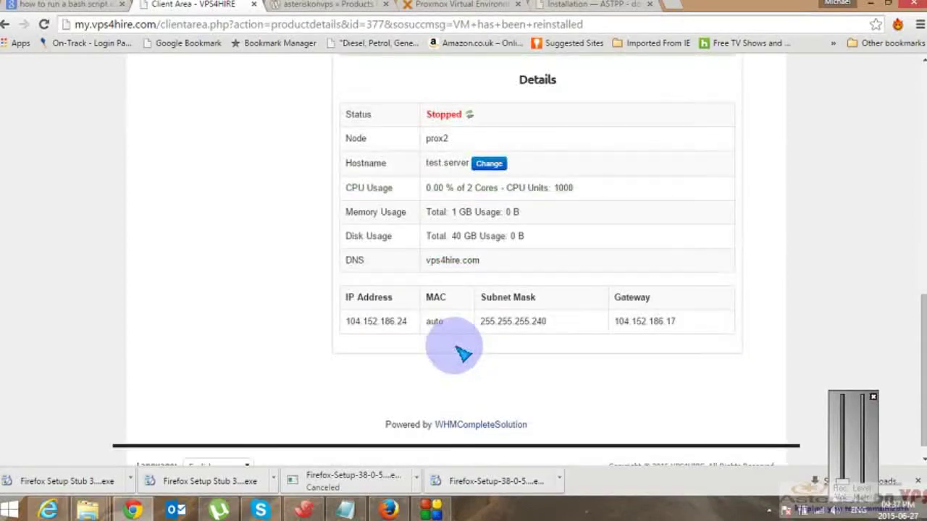
{"action": "scroll", "coordinate": [459, 352], "scroll_direction": "up", "scroll_amount": 3}
{"action": "scroll", "coordinate": [434, 289], "scroll_direction": "up", "scroll_amount": 4}
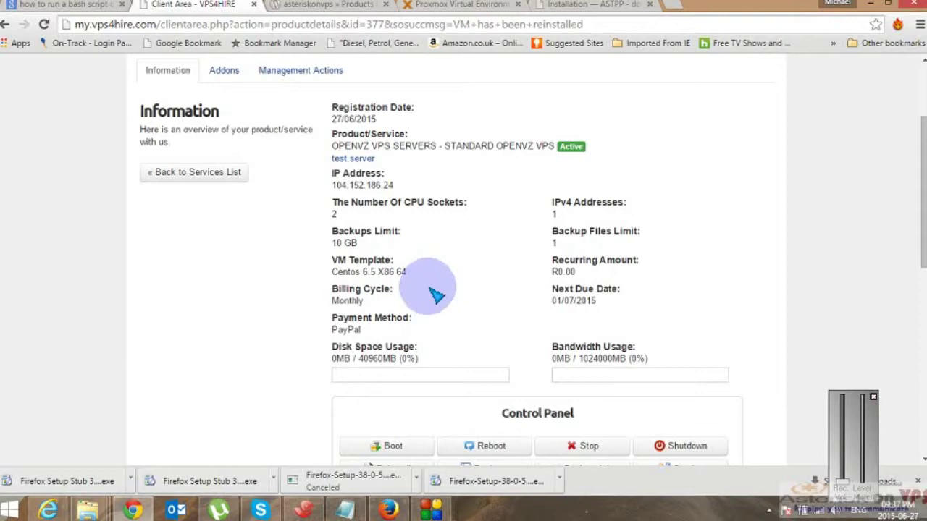
{"action": "scroll", "coordinate": [434, 292], "scroll_direction": "up", "scroll_amount": 2}
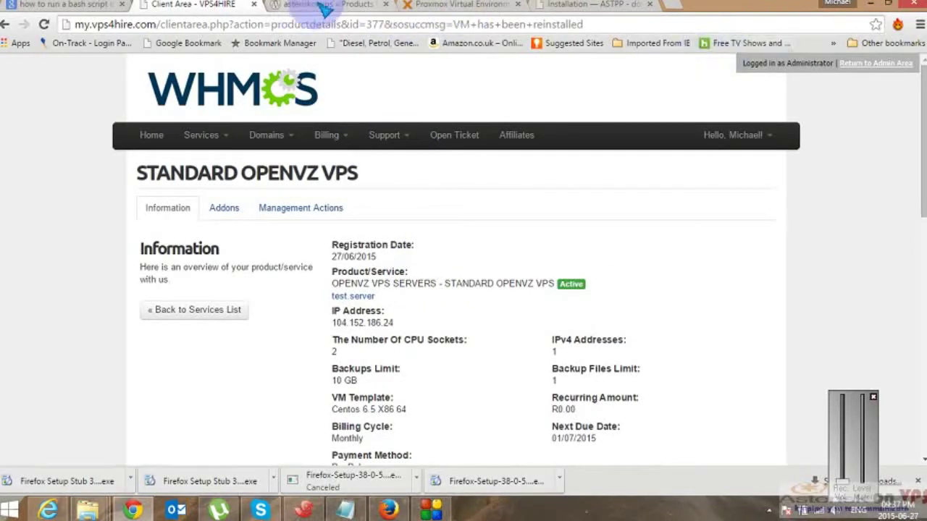
Review the Quick and Manual Installation instructions in the ASTPP documentation, and go back to its welcome page.
{"action": "left_click", "coordinate": [618, 9]}
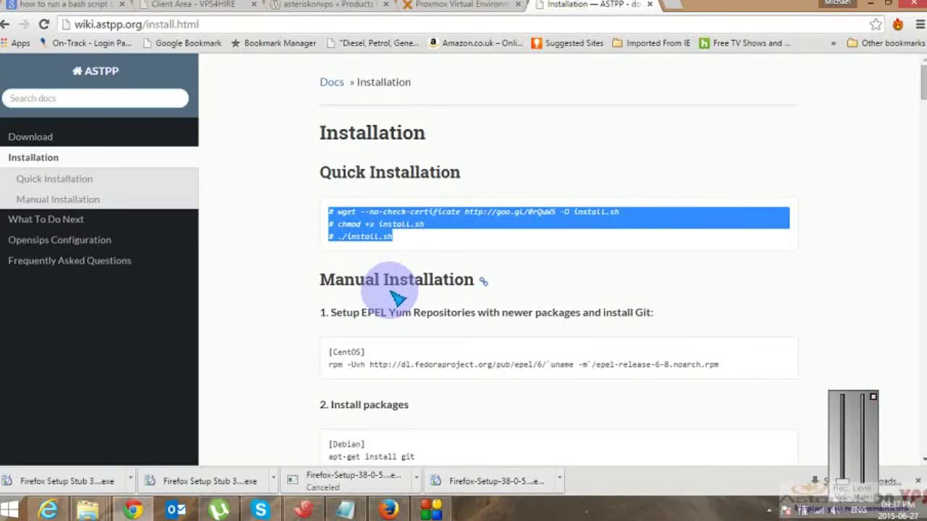
{"action": "scroll", "coordinate": [398, 296], "scroll_direction": "down", "scroll_amount": 4}
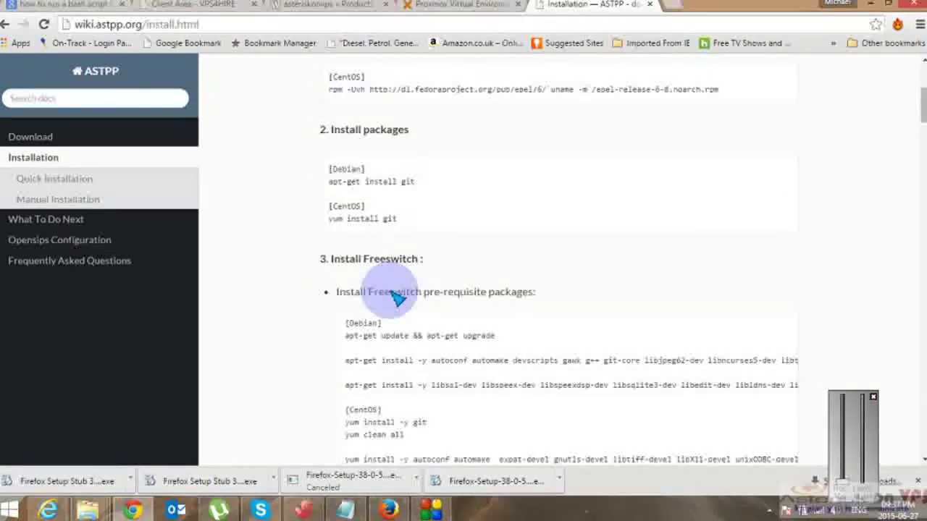
{"action": "scroll", "coordinate": [399, 297], "scroll_direction": "up", "scroll_amount": 4}
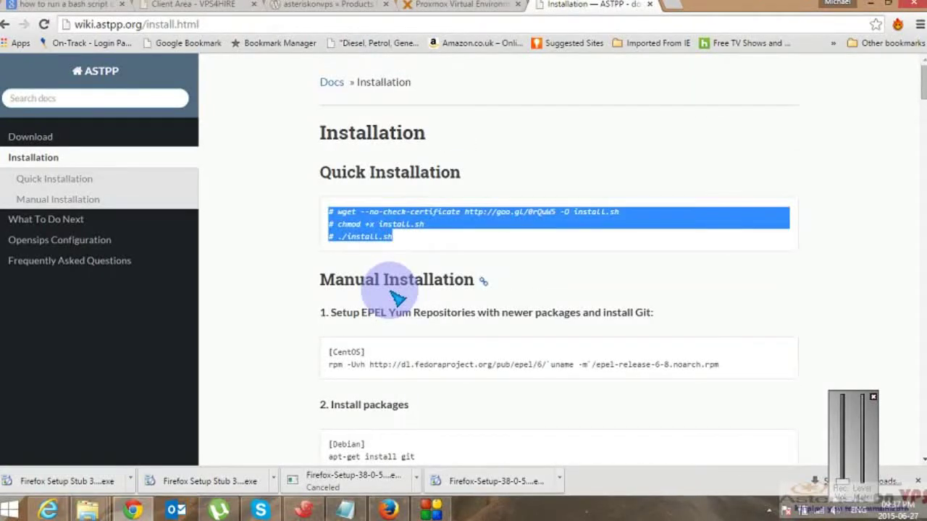
{"action": "scroll", "coordinate": [398, 296], "scroll_direction": "down", "scroll_amount": 3}
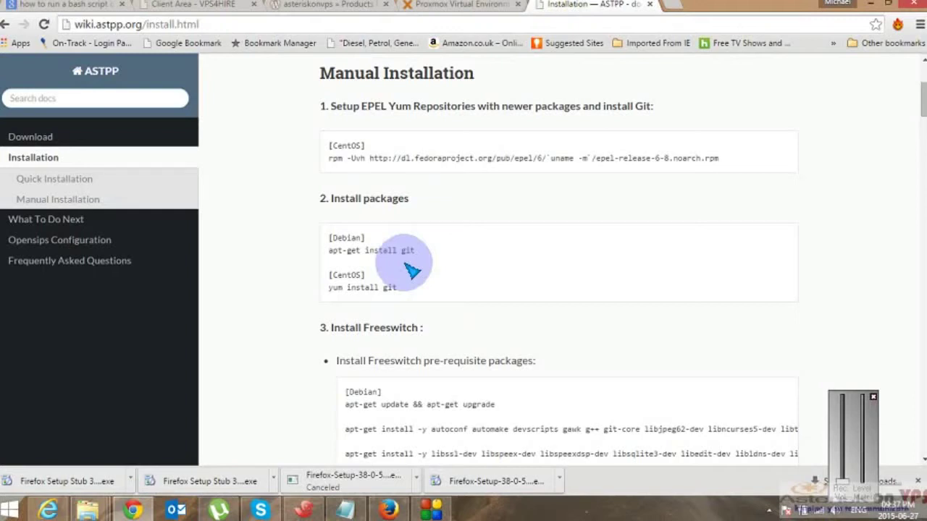
{"action": "scroll", "coordinate": [179, 240], "scroll_direction": "up", "scroll_amount": 3}
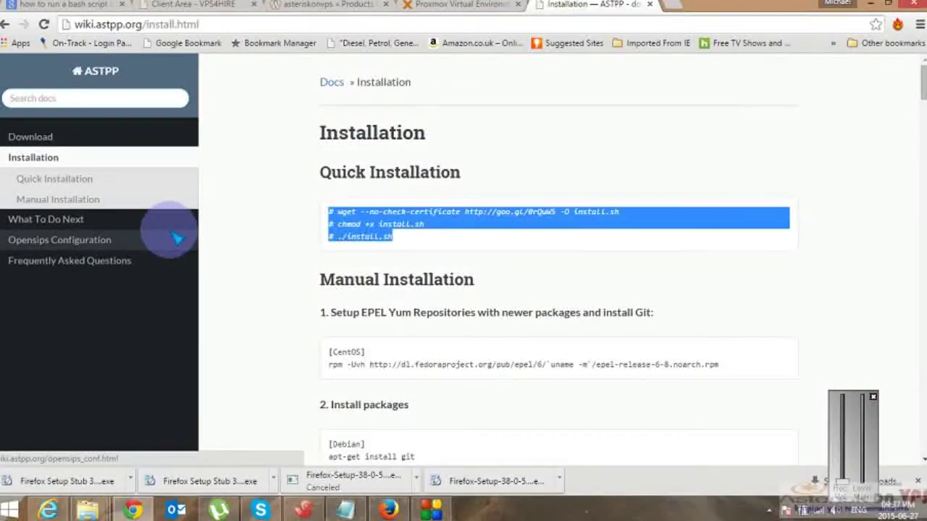
{"action": "left_click", "coordinate": [9, 24]}
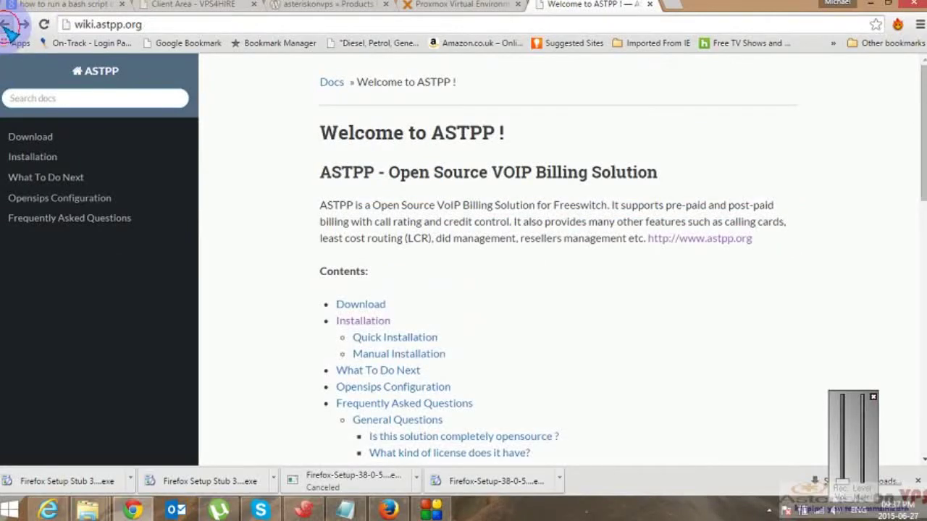
Return to the ASTPP website, open the Admin Portal from its Online Demo page, and skip the e-mail form to reach the sign-in page.
{"action": "left_click", "coordinate": [5, 26]}
{"action": "mouse_move", "coordinate": [653, 165]}
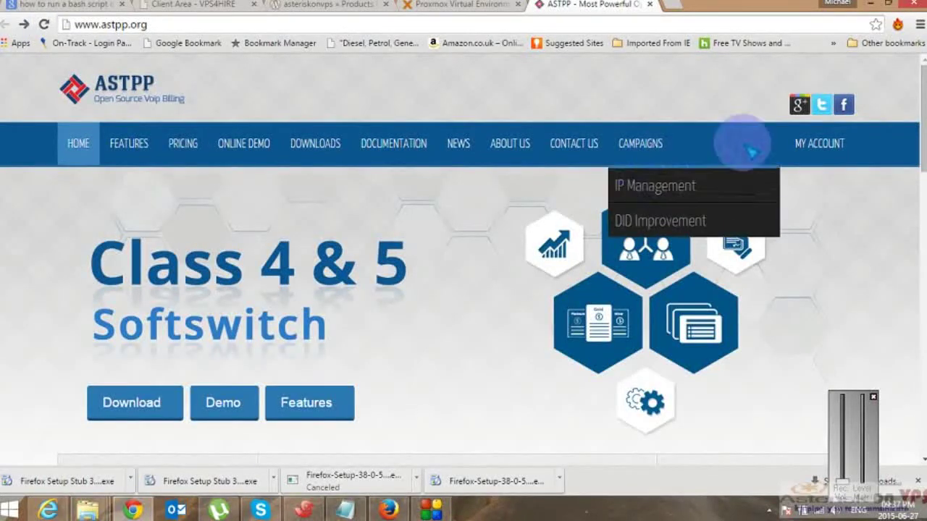
{"action": "left_click", "coordinate": [259, 153]}
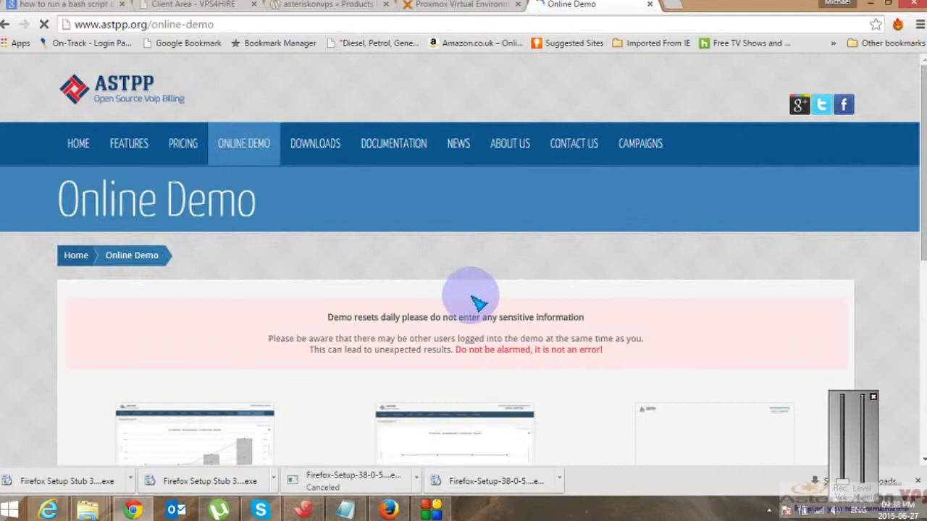
{"action": "scroll", "coordinate": [478, 303], "scroll_direction": "down", "scroll_amount": 1}
{"action": "scroll", "coordinate": [478, 302], "scroll_direction": "down", "scroll_amount": 3}
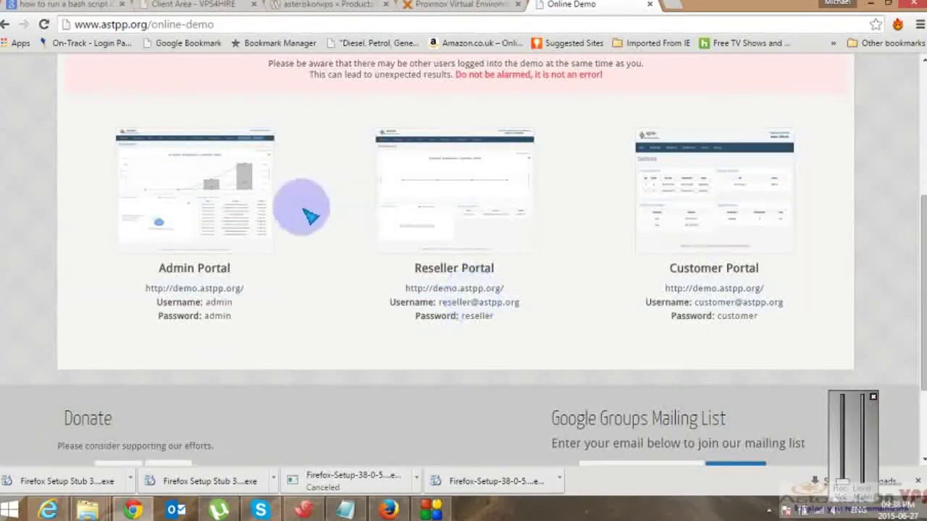
{"action": "left_click", "coordinate": [213, 213]}
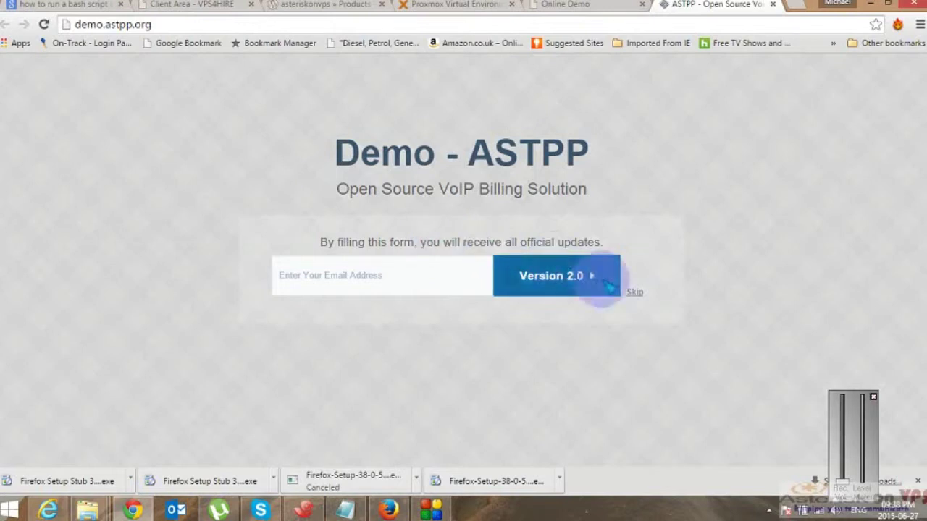
{"action": "left_click", "coordinate": [637, 294]}
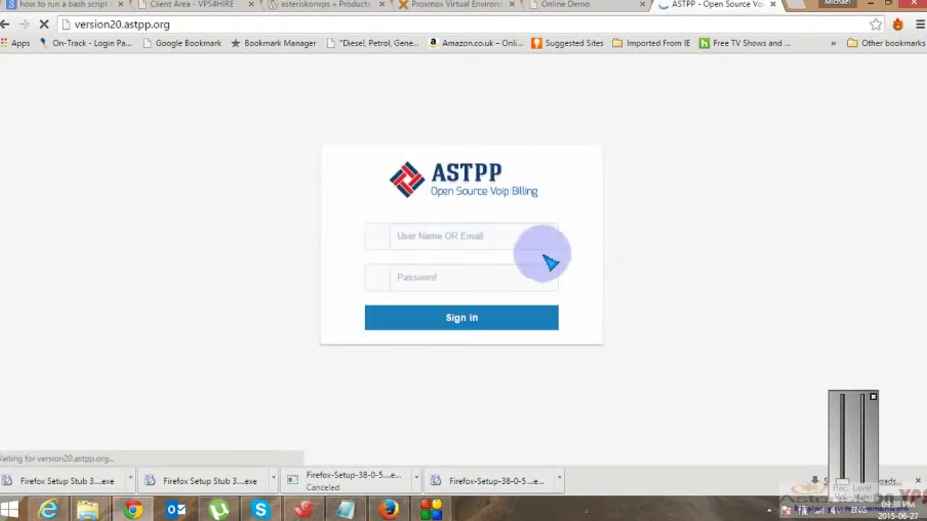
Sign in to the ASTPP demo as admin with the account password, and save the login in the browser.
{"action": "left_click", "coordinate": [495, 239]}
{"action": "type", "text": "a"}
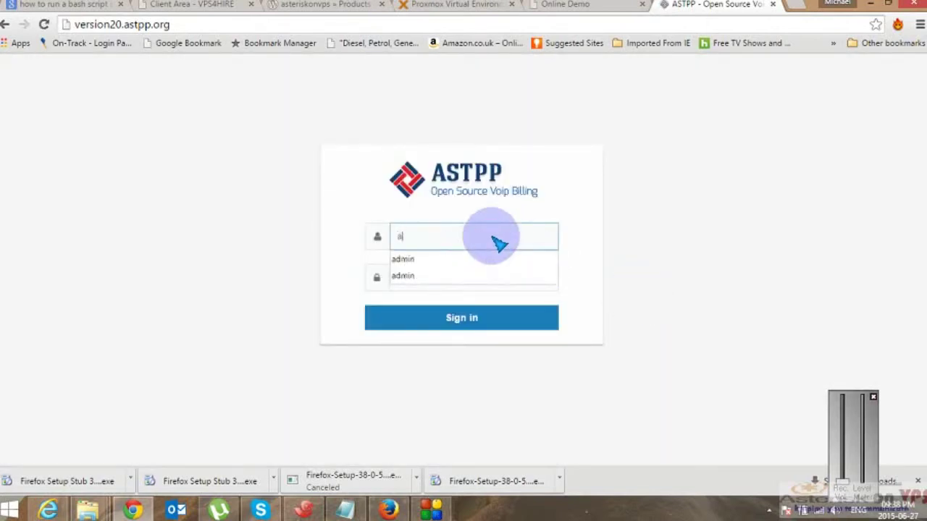
{"action": "left_click", "coordinate": [495, 259]}
{"action": "left_click", "coordinate": [479, 277]}
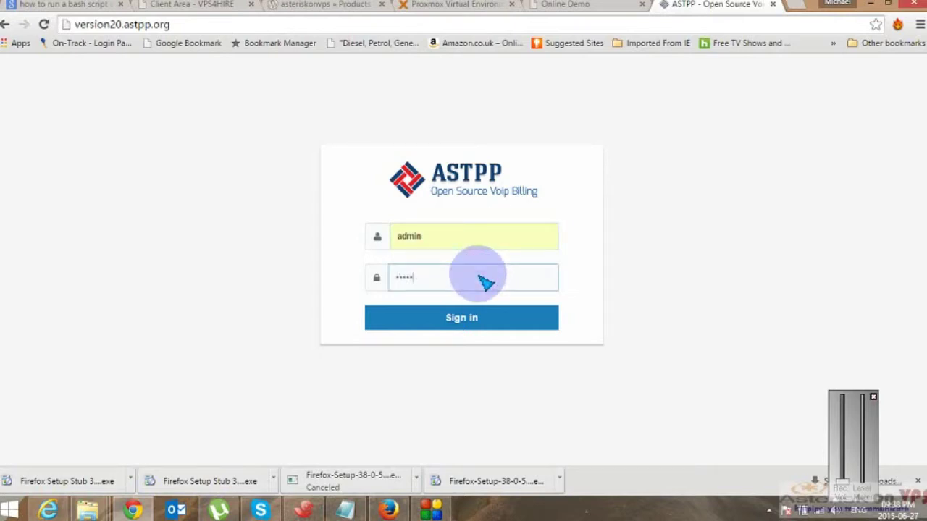
{"action": "left_click", "coordinate": [459, 315]}
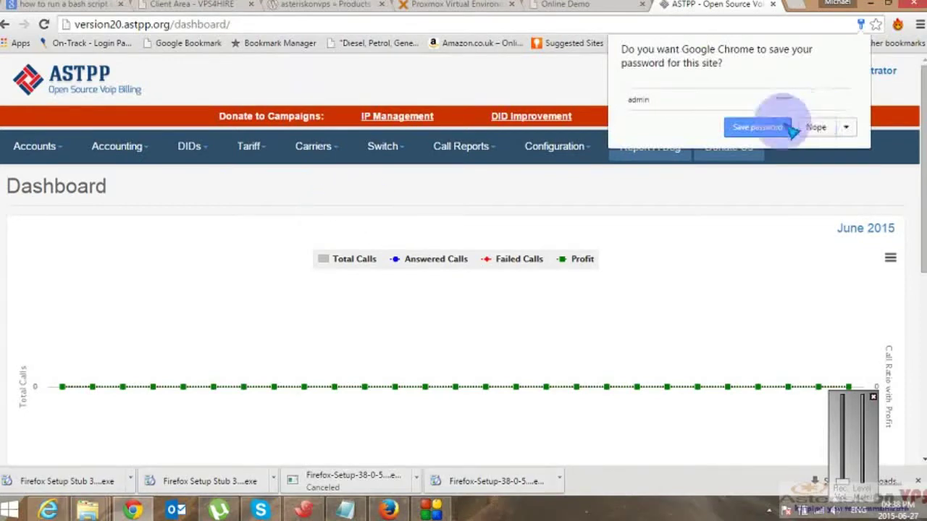
{"action": "left_click", "coordinate": [758, 129]}
Look over the ASTPP demo dashboard and read the IP Management campaign page, including its requirements, cost and donations.
{"action": "scroll", "coordinate": [458, 257], "scroll_direction": "down", "scroll_amount": 4}
{"action": "scroll", "coordinate": [458, 257], "scroll_direction": "down", "scroll_amount": 1}
{"action": "scroll", "coordinate": [458, 257], "scroll_direction": "up", "scroll_amount": 5}
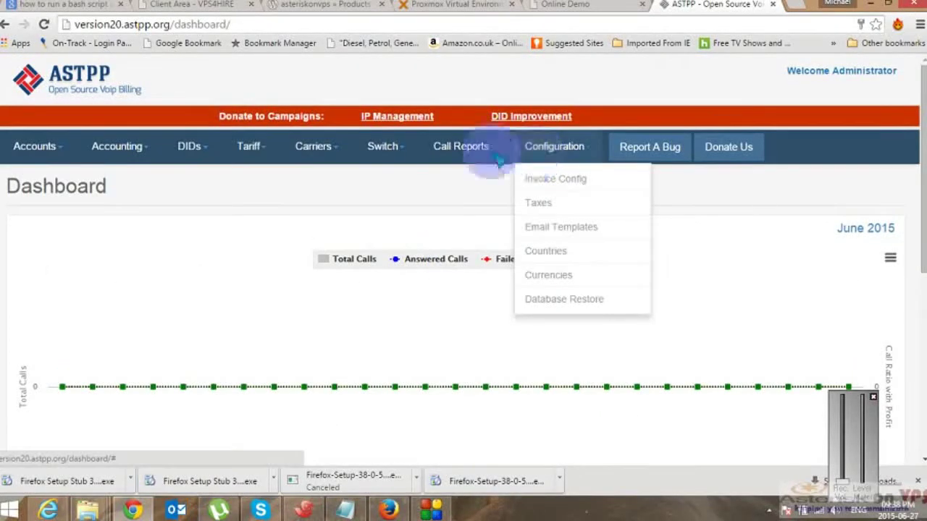
{"action": "left_click", "coordinate": [410, 120]}
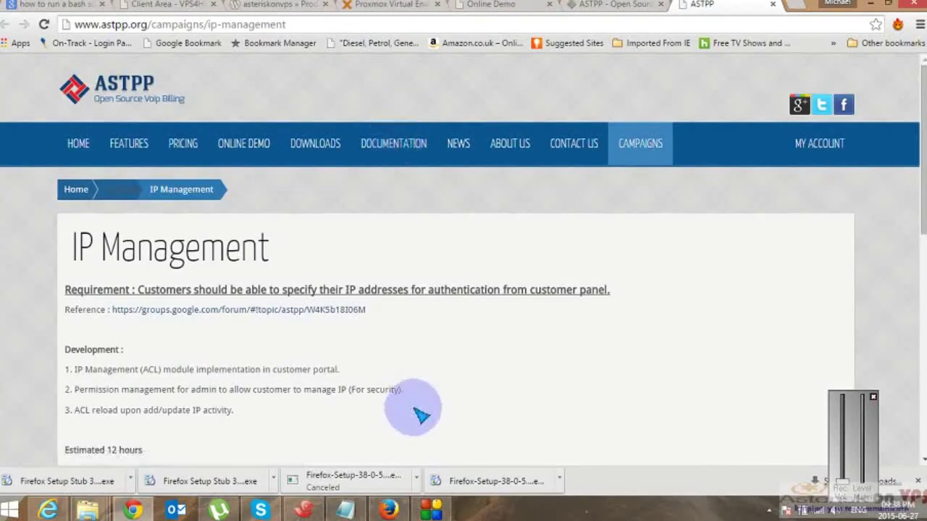
{"action": "scroll", "coordinate": [428, 270], "scroll_direction": "down", "scroll_amount": 2}
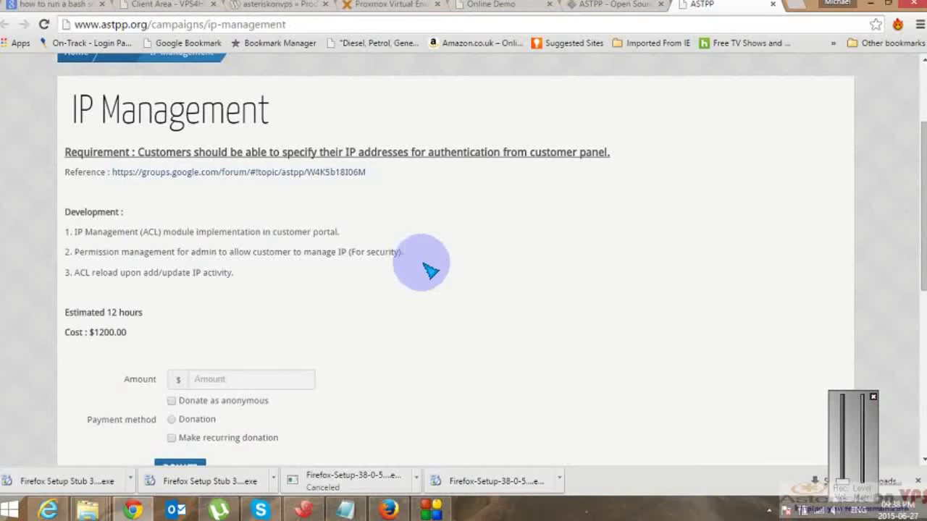
{"action": "scroll", "coordinate": [430, 269], "scroll_direction": "down", "scroll_amount": 3}
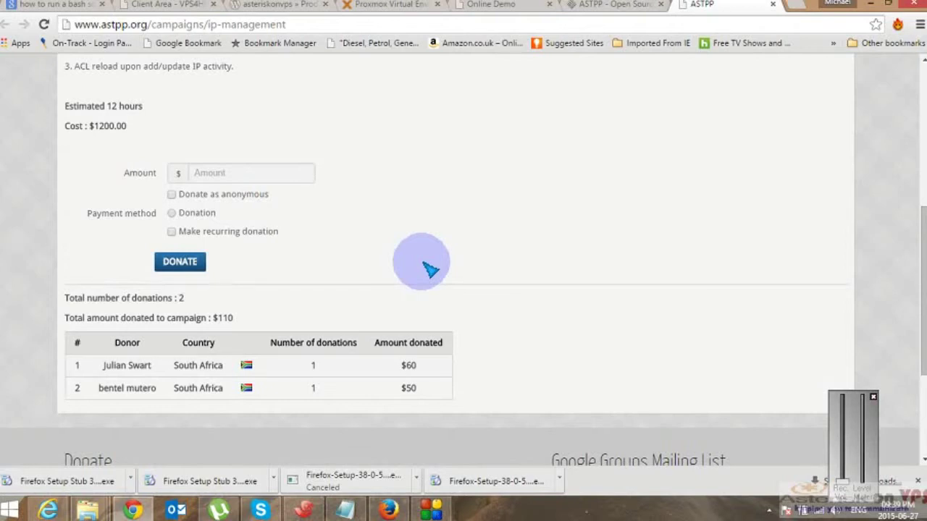
{"action": "scroll", "coordinate": [430, 269], "scroll_direction": "up", "scroll_amount": 5}
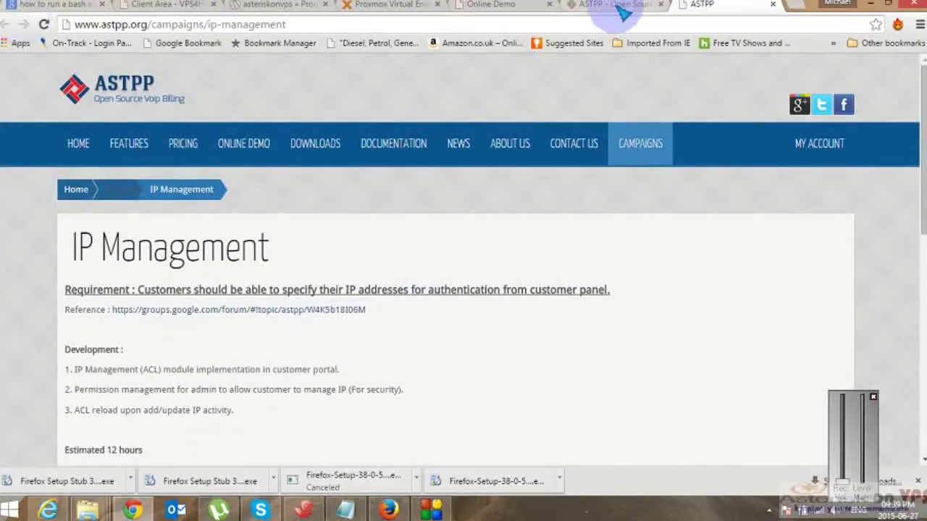
Open the DID Improvement campaign from the demo dashboard and read its requirement, development, cost and donation details.
{"action": "left_click", "coordinate": [644, 6]}
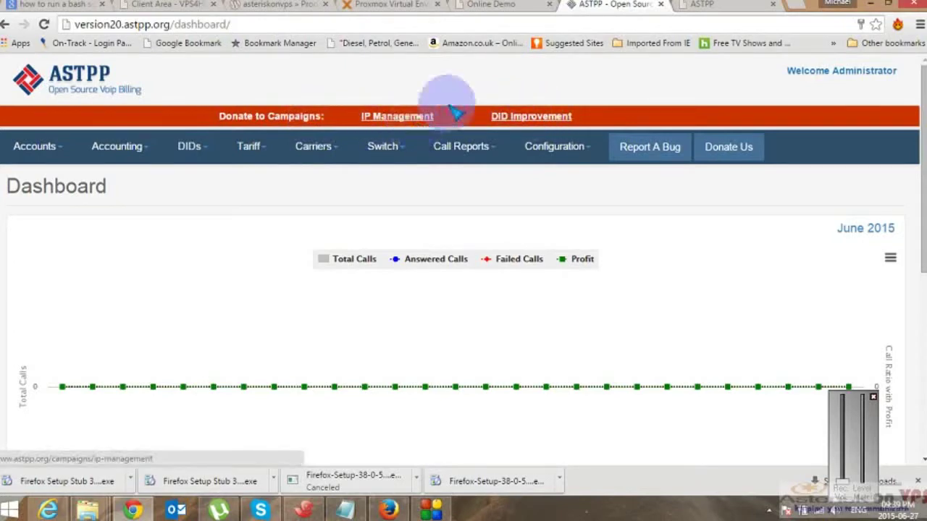
{"action": "left_click", "coordinate": [544, 122]}
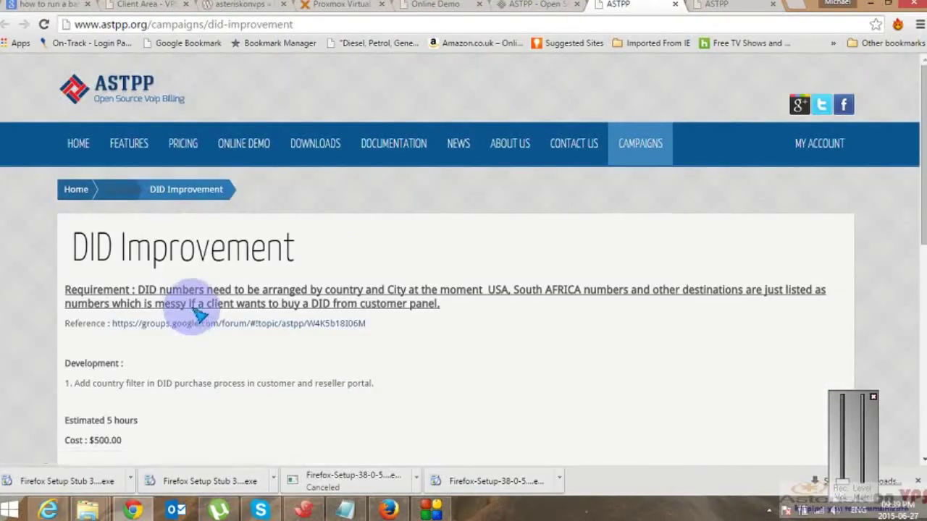
{"action": "scroll", "coordinate": [189, 304], "scroll_direction": "down", "scroll_amount": 4}
{"action": "scroll", "coordinate": [228, 166], "scroll_direction": "up", "scroll_amount": 1}
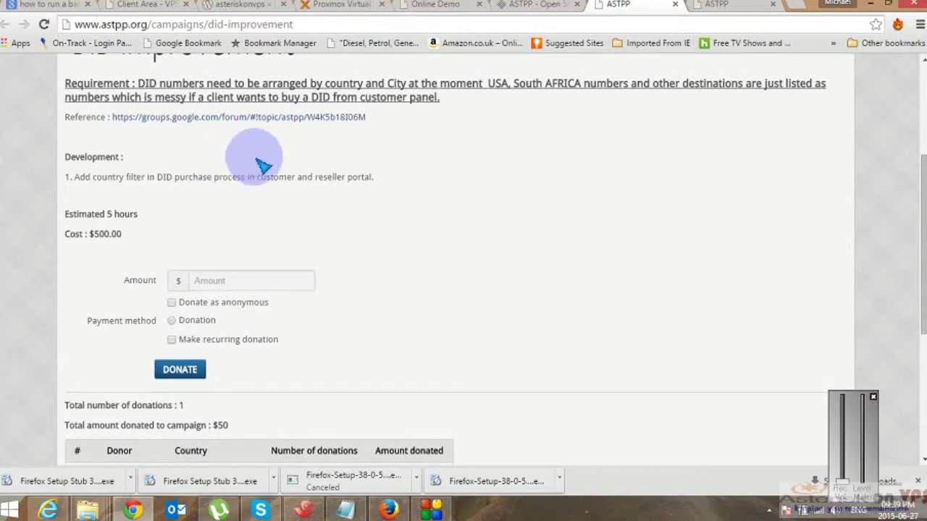
{"action": "scroll", "coordinate": [262, 165], "scroll_direction": "down", "scroll_amount": 2}
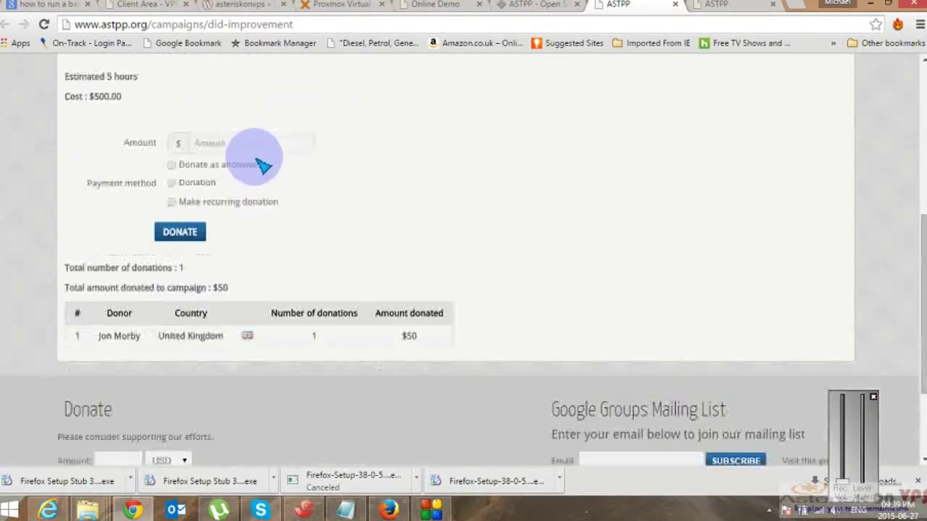
{"action": "scroll", "coordinate": [262, 165], "scroll_direction": "up", "scroll_amount": 5}
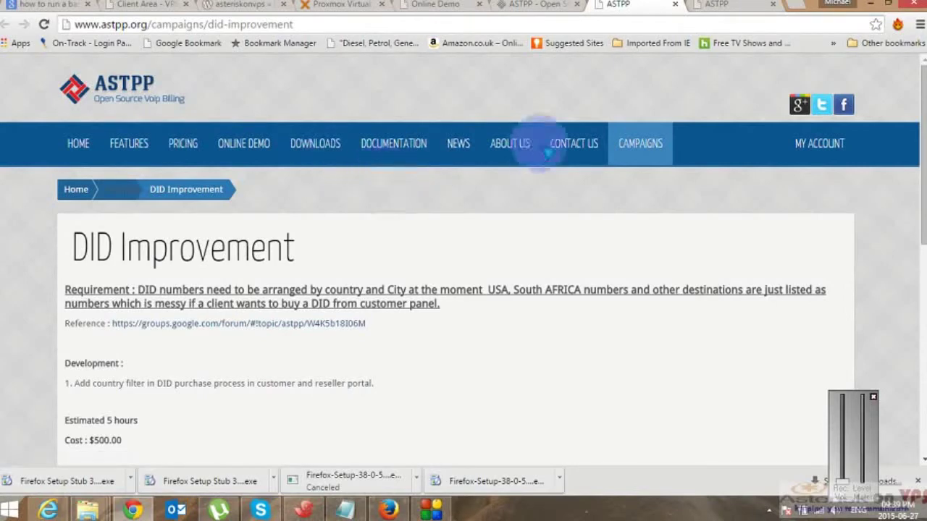
Return to the ASTPP demo dashboard and look through its statistics charts.
{"action": "left_click", "coordinate": [550, 6]}
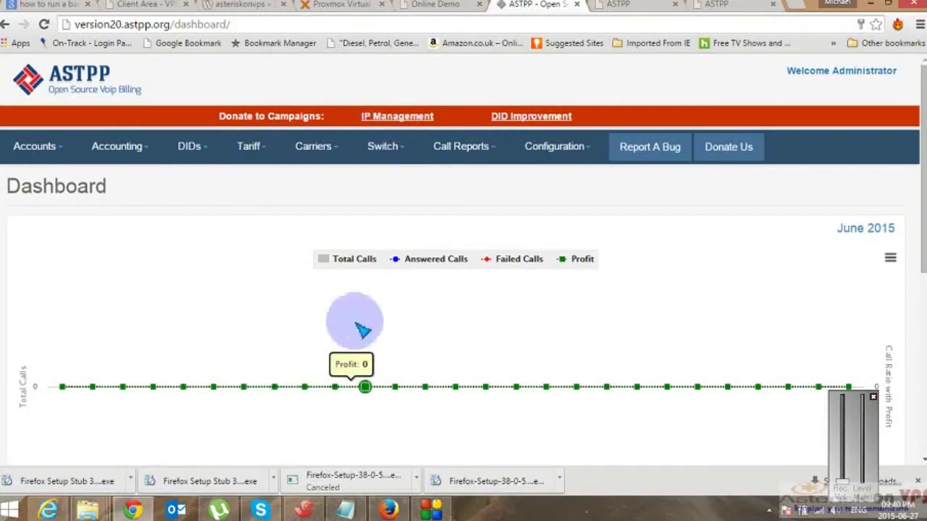
{"action": "scroll", "coordinate": [363, 326], "scroll_direction": "down", "scroll_amount": 2}
{"action": "scroll", "coordinate": [360, 320], "scroll_direction": "down", "scroll_amount": 1}
{"action": "scroll", "coordinate": [360, 321], "scroll_direction": "up", "scroll_amount": 3}
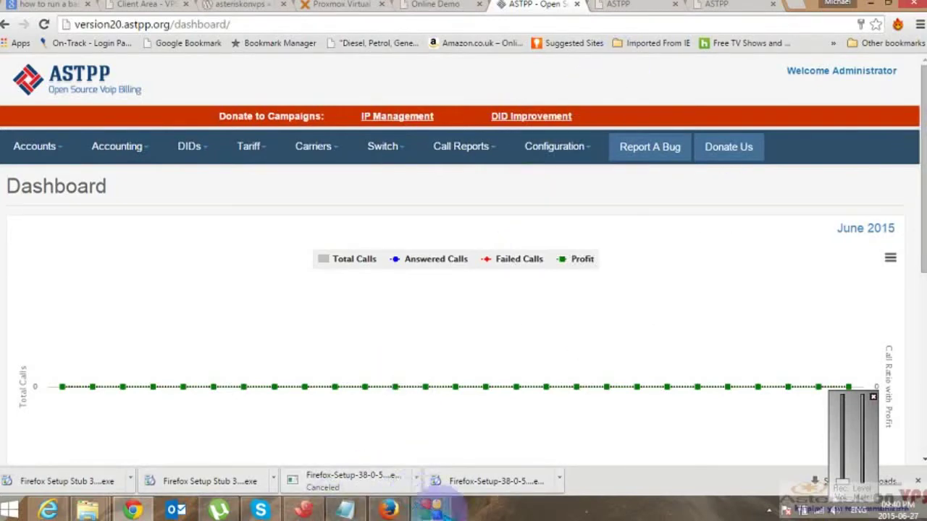
{"action": "mouse_move", "coordinate": [431, 510]}
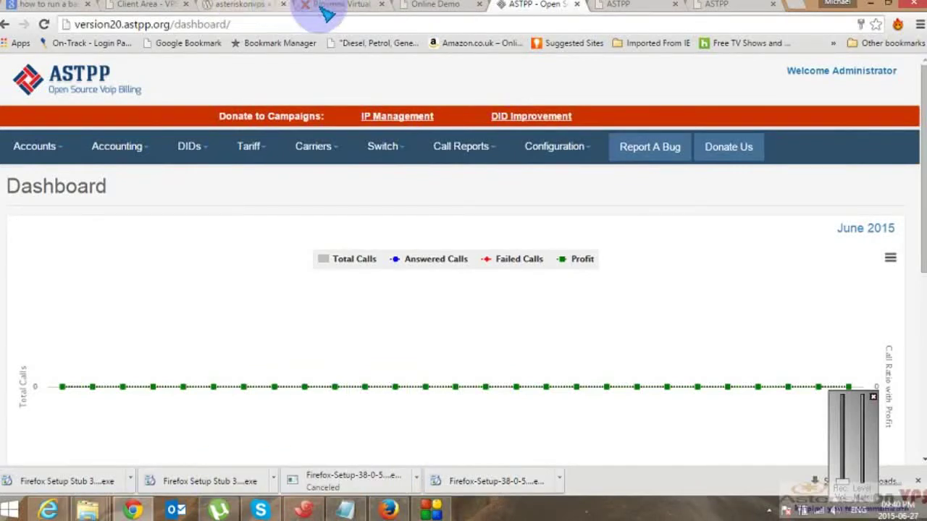
Boot the reinstalled VPS from its VPS4HIRE product details page and refresh its status.
{"action": "left_click", "coordinate": [145, 4]}
{"action": "scroll", "coordinate": [438, 299], "scroll_direction": "down", "scroll_amount": 3}
{"action": "scroll", "coordinate": [438, 299], "scroll_direction": "down", "scroll_amount": 1}
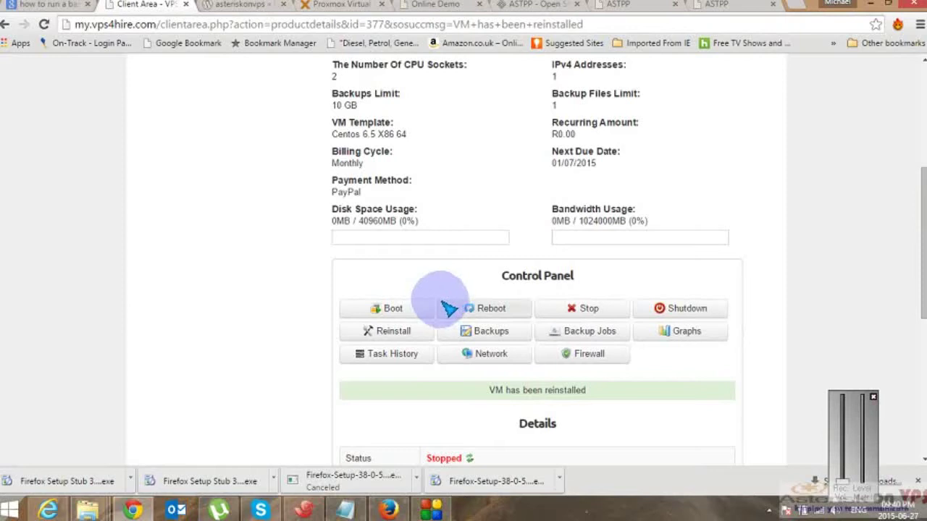
{"action": "left_click", "coordinate": [394, 310]}
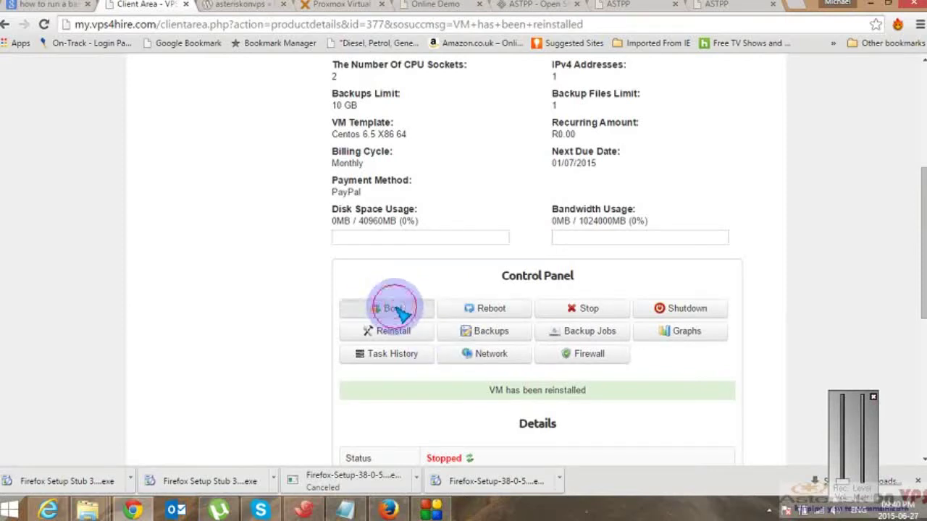
{"action": "scroll", "coordinate": [394, 312], "scroll_direction": "down", "scroll_amount": 3}
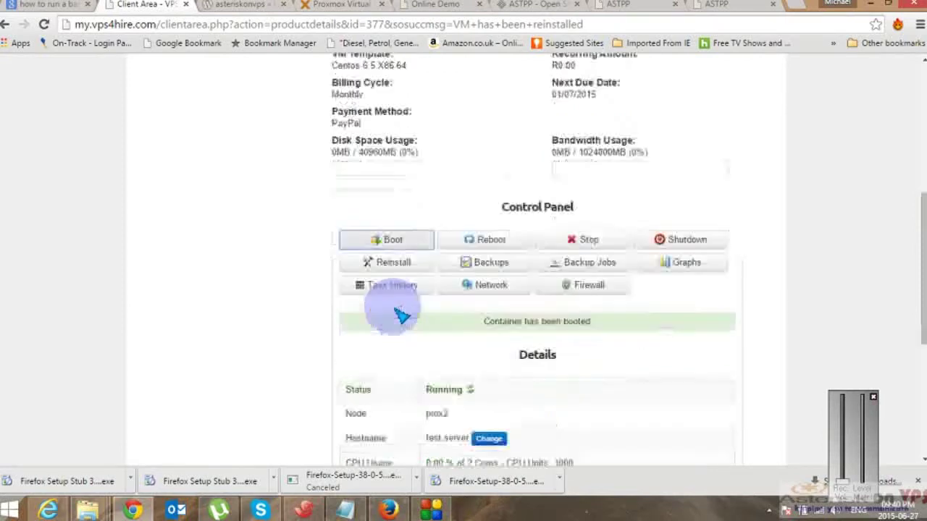
{"action": "left_click", "coordinate": [475, 255]}
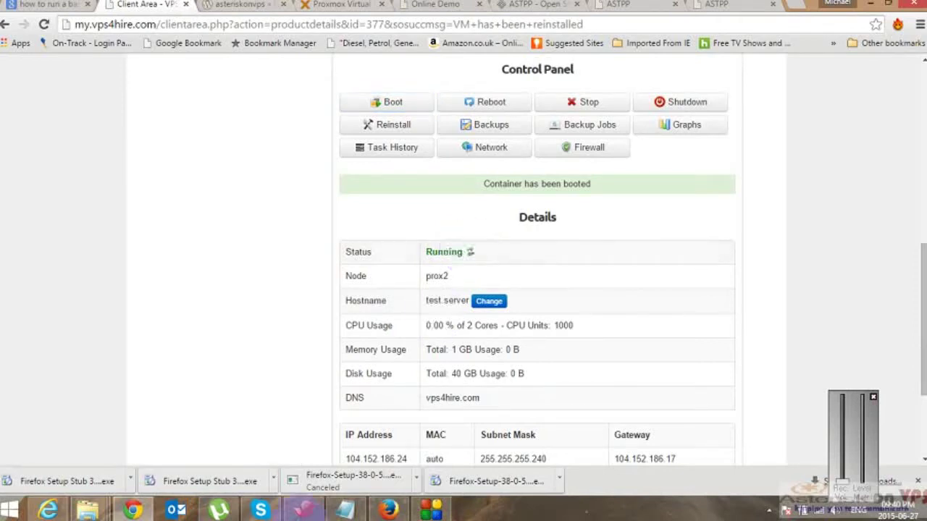
{"action": "left_click", "coordinate": [310, 510]}
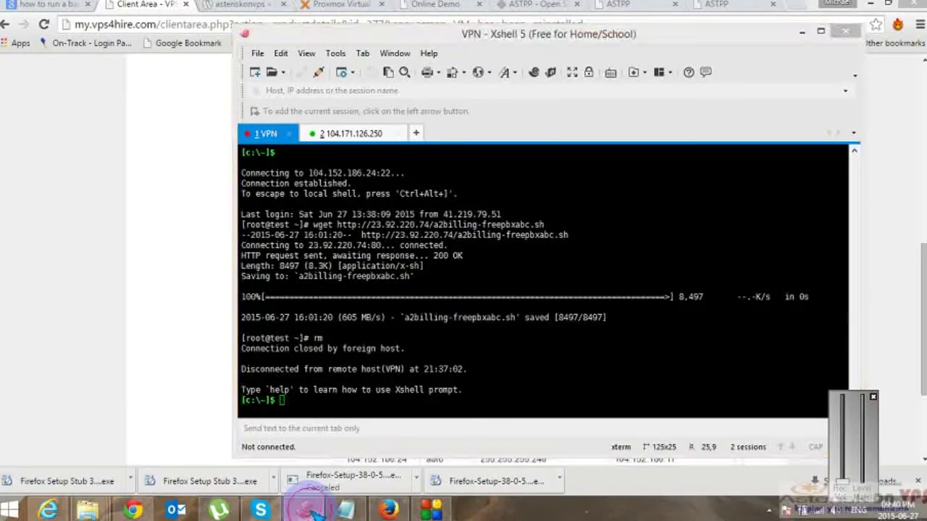
{"action": "left_click", "coordinate": [310, 511]}
{"action": "left_click", "coordinate": [345, 510]}
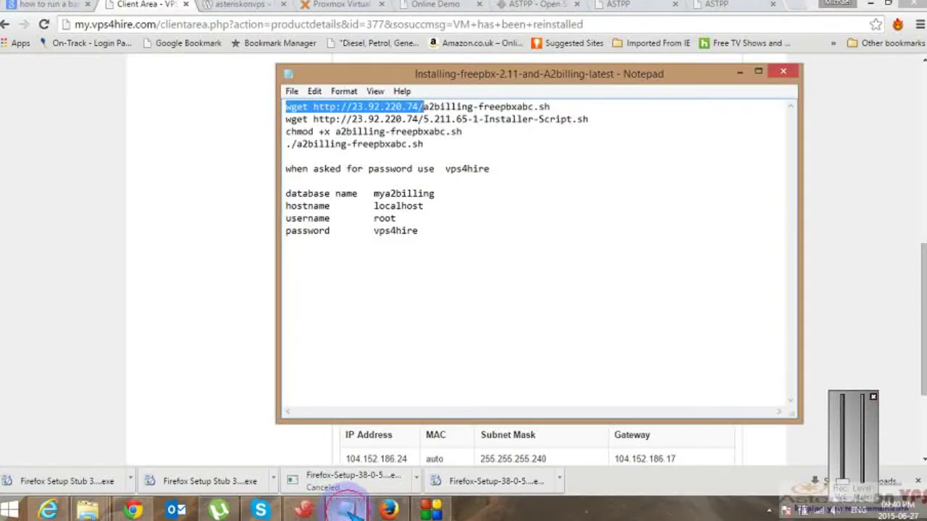
{"action": "right_click", "coordinate": [395, 111]}
{"action": "left_click", "coordinate": [439, 154]}
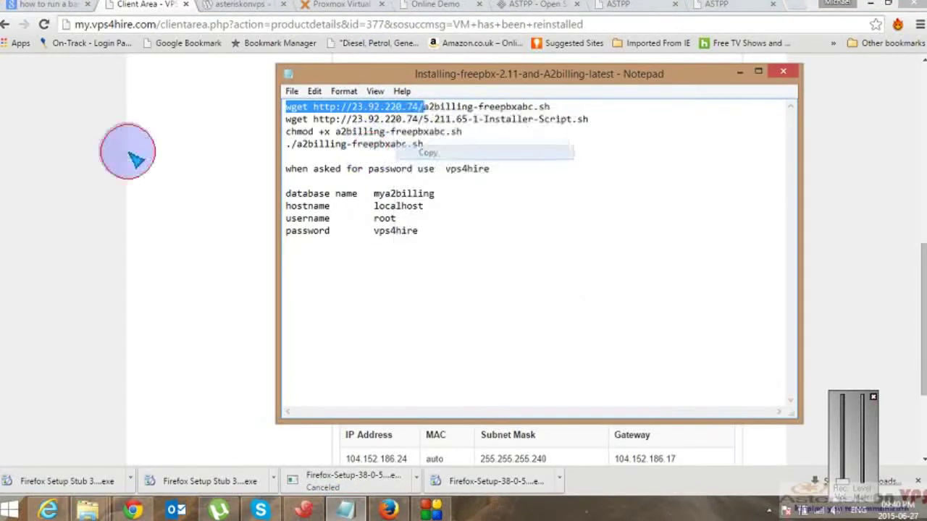
{"action": "left_click", "coordinate": [129, 153]}
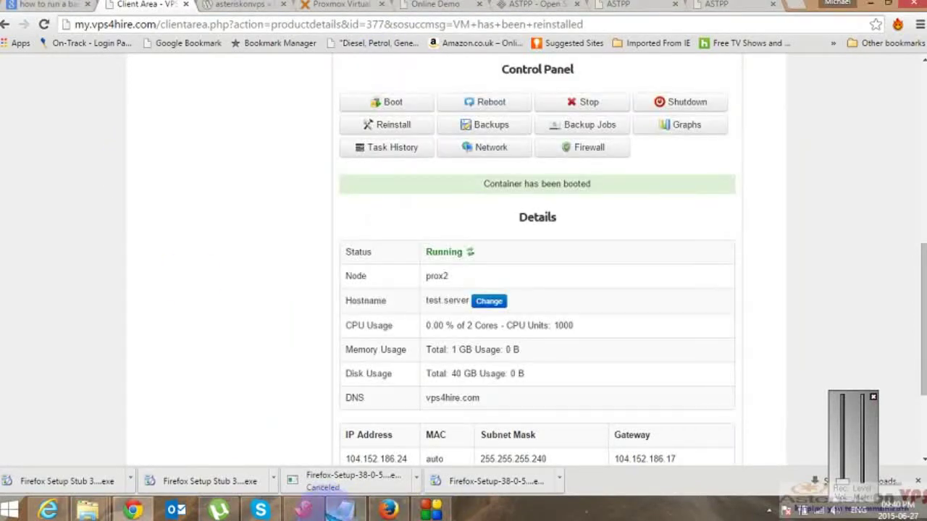
Switch to Xshell, reconnect the VPN session to the VPS, and accept and save its changed host key.
{"action": "left_click", "coordinate": [304, 510]}
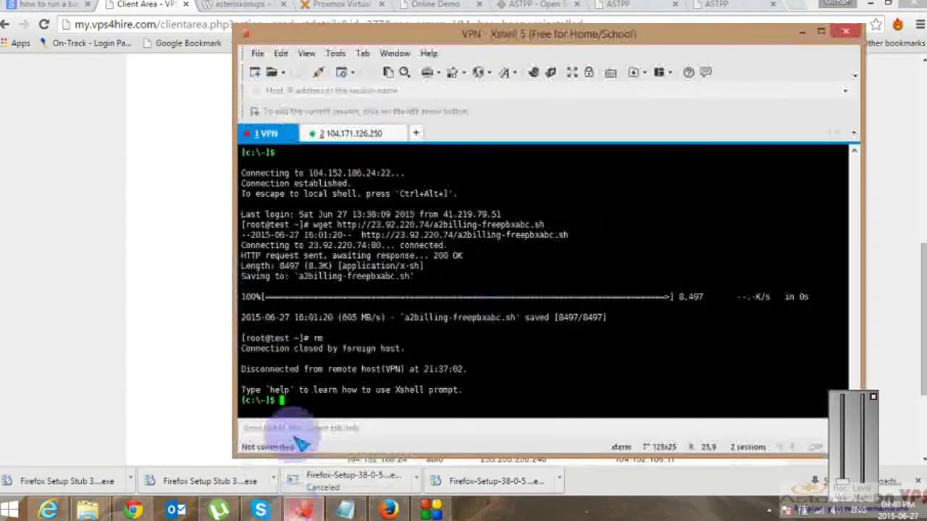
{"action": "left_click", "coordinate": [315, 75]}
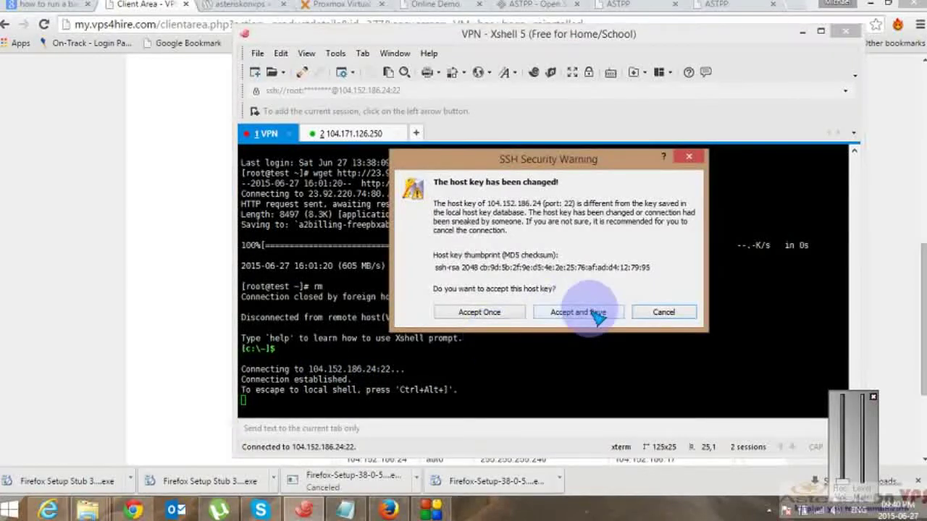
{"action": "left_click", "coordinate": [583, 313]}
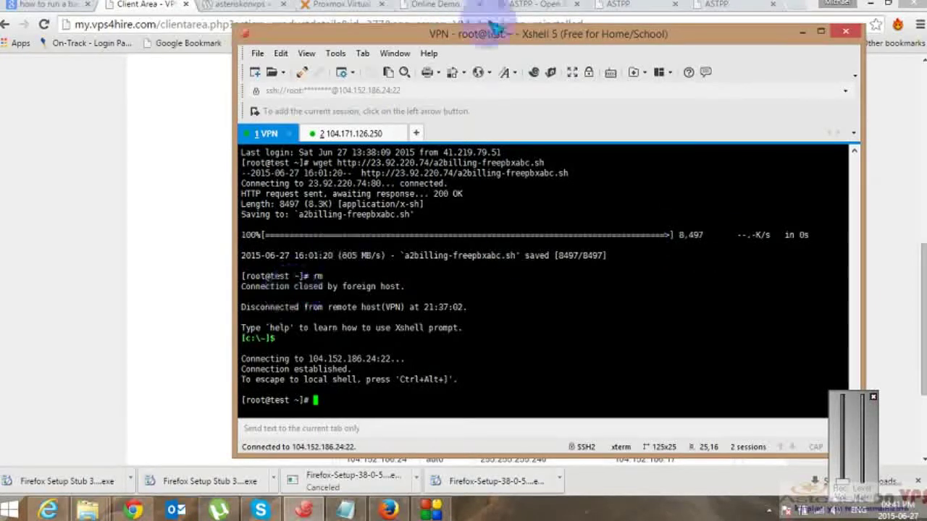
{"action": "right_click", "coordinate": [381, 380]}
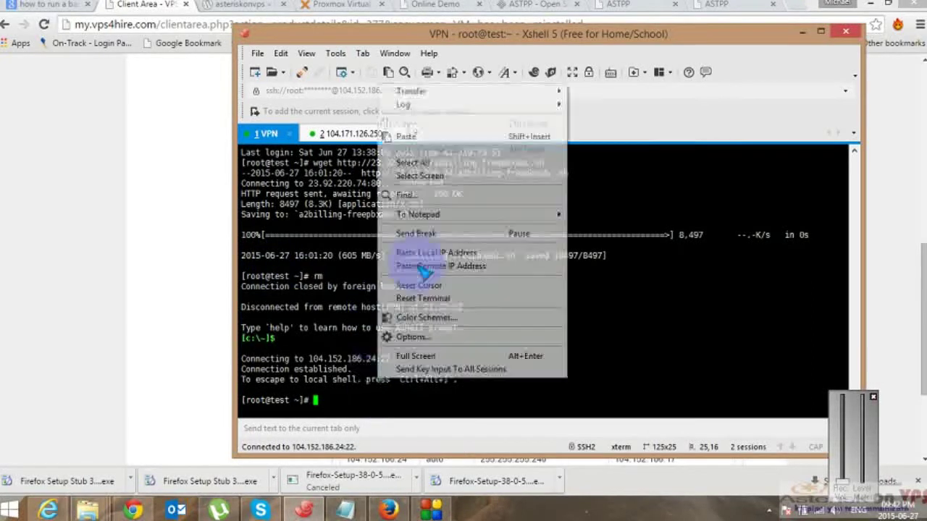
{"action": "left_click", "coordinate": [414, 136]}
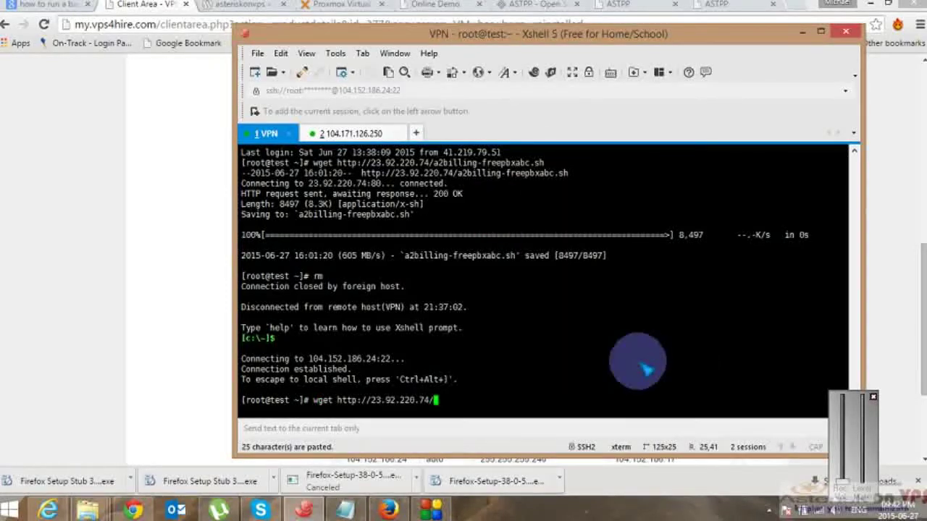
{"action": "type", "text": "astpp"}
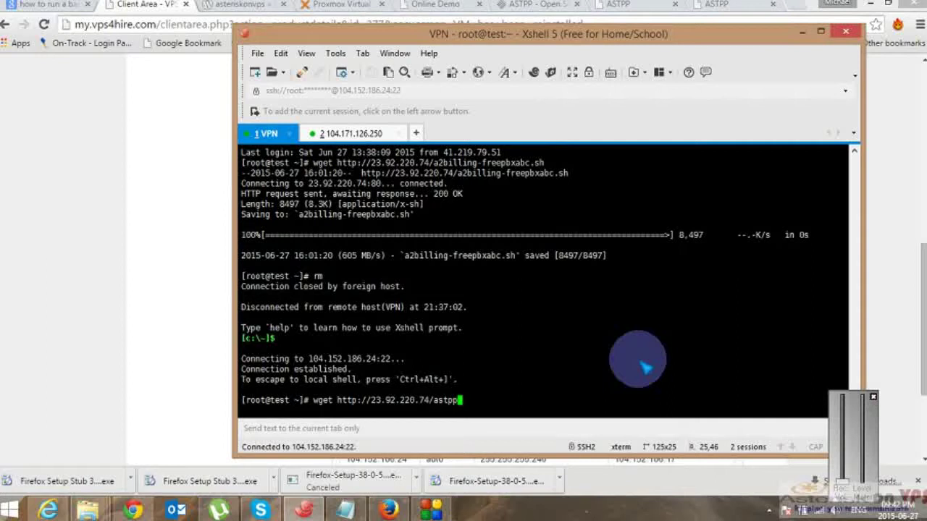
{"action": "type", "text": ".sh"}
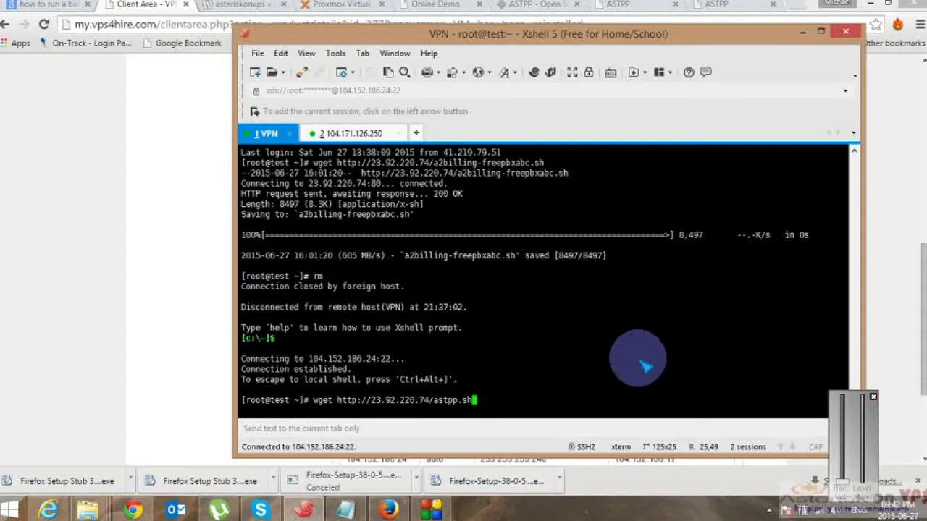
{"action": "key", "text": "Return"}
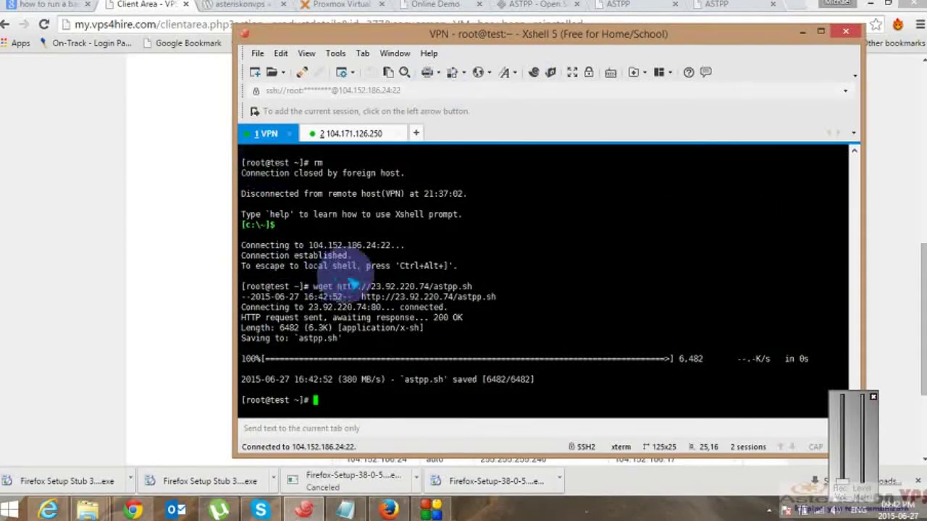
Copy the script name astpp.sh from the download output and make the script executable with chmod +x astpp.sh.
{"action": "double_click", "coordinate": [415, 384]}
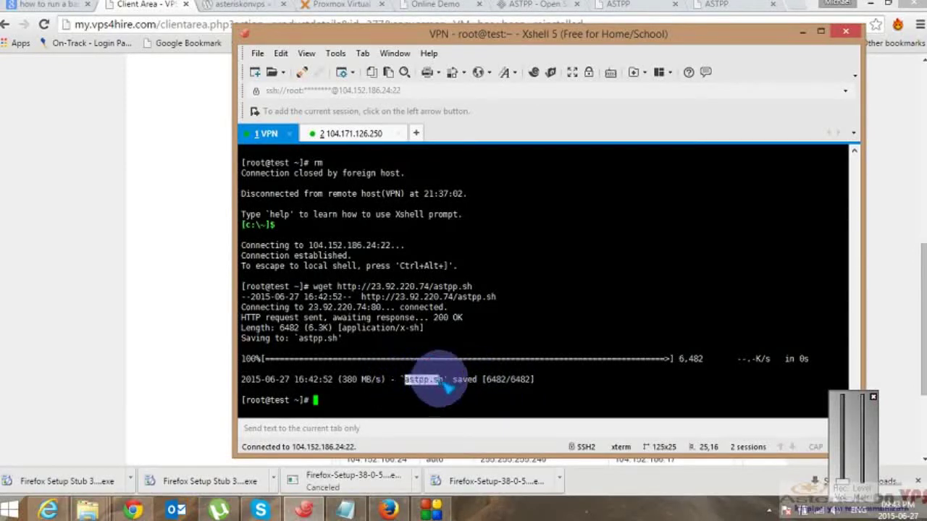
{"action": "right_click", "coordinate": [427, 383]}
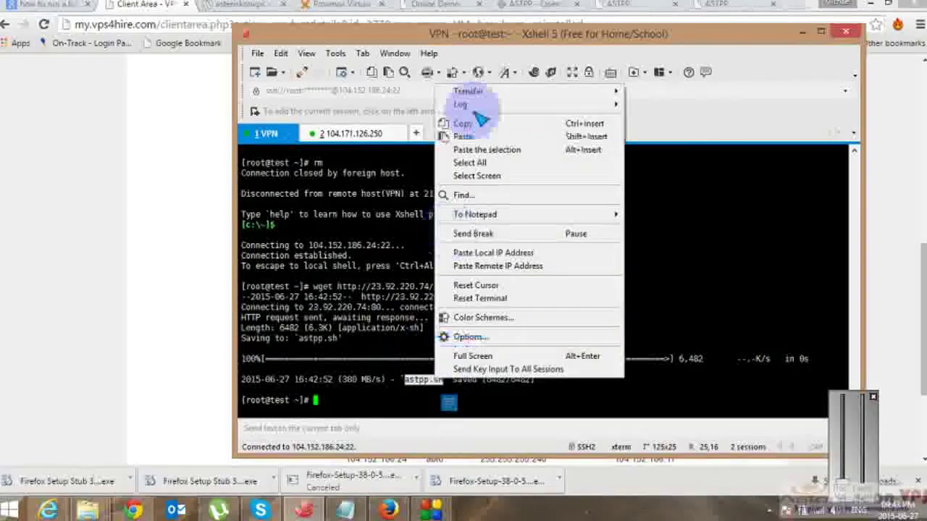
{"action": "left_click", "coordinate": [456, 124]}
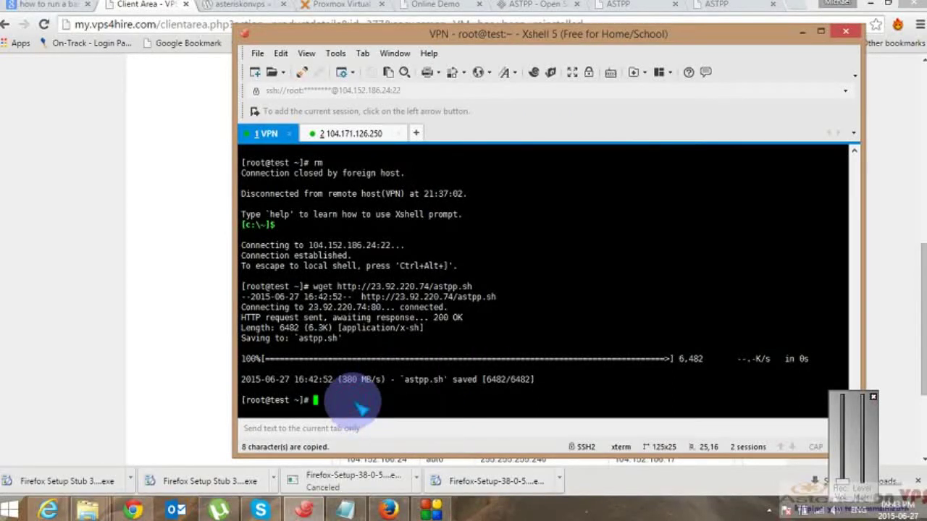
{"action": "type", "text": "ch"}
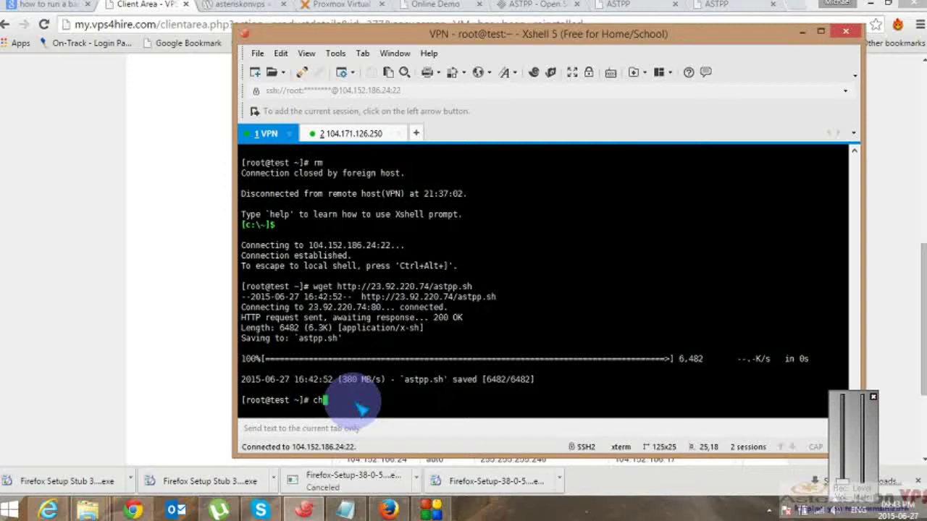
{"action": "type", "text": "mod +x astpp.sh"}
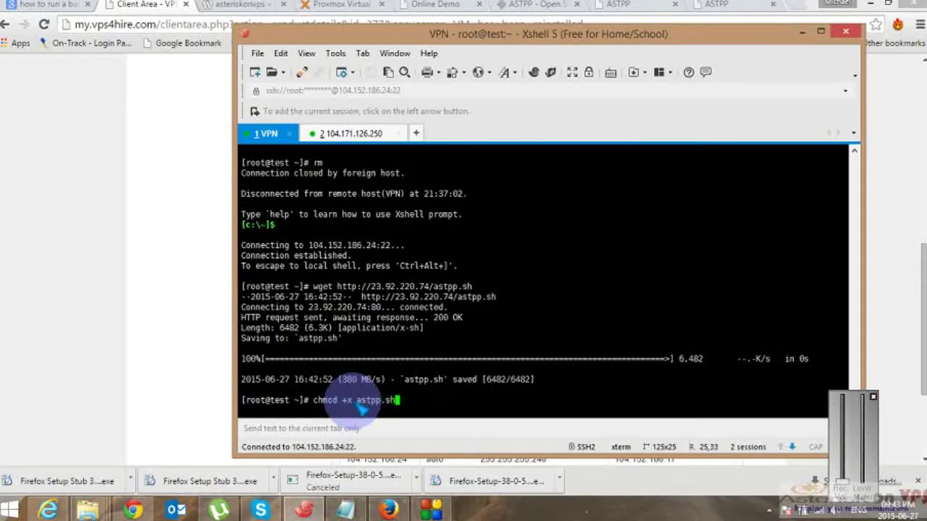
{"action": "key", "text": "Return"}
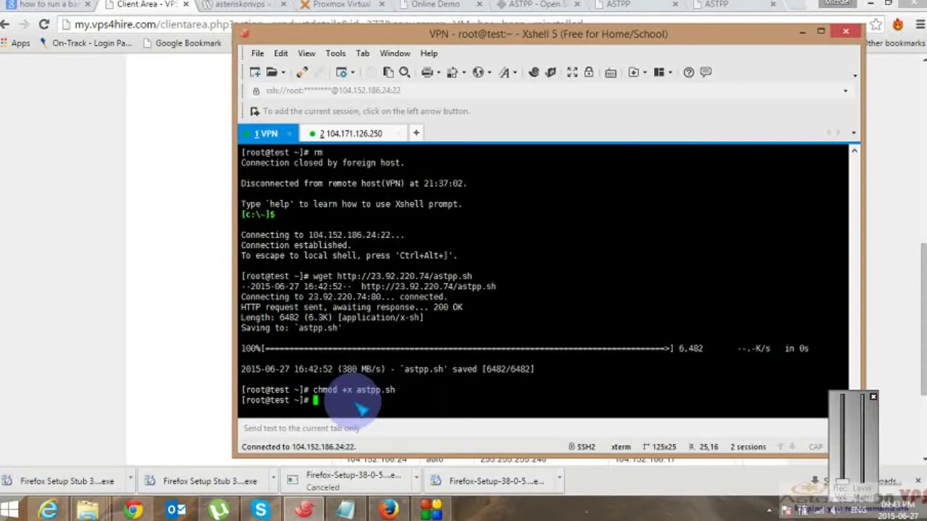
{"action": "type", "text": "bash astpp.sh"}
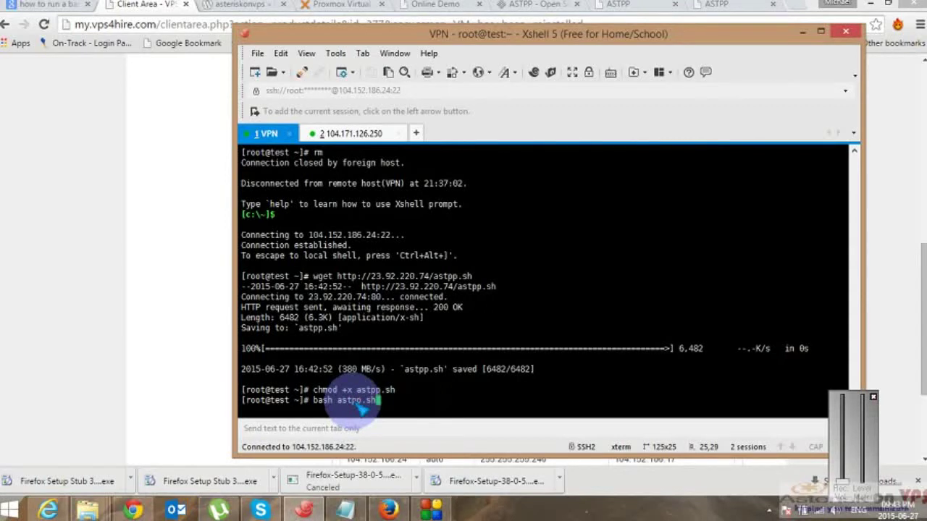
{"action": "key", "text": "BackSpace"}
{"action": "key", "text": "BackSpace"}
{"action": "key", "text": "BackSpace"}
{"action": "key", "text": "BackSpace"}
{"action": "key", "text": "BackSpace"}
{"action": "key", "text": "BackSpace"}
{"action": "key", "text": "BackSpace"}
{"action": "key", "text": "BackSpace"}
{"action": "key", "text": "BackSpace"}
{"action": "key", "text": "BackSpace"}
{"action": "key", "text": "BackSpace"}
{"action": "key", "text": "BackSpace"}
{"action": "key", "text": "BackSpace"}
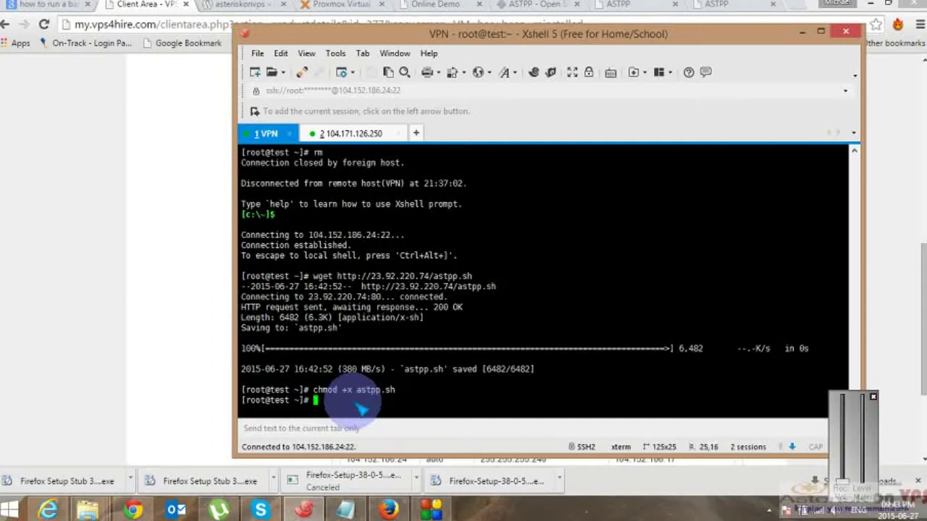
Run the installation script with ./astpp.sh, pasting the copied file name.
{"action": "type", "text": "./"}
{"action": "right_click", "coordinate": [355, 405]}
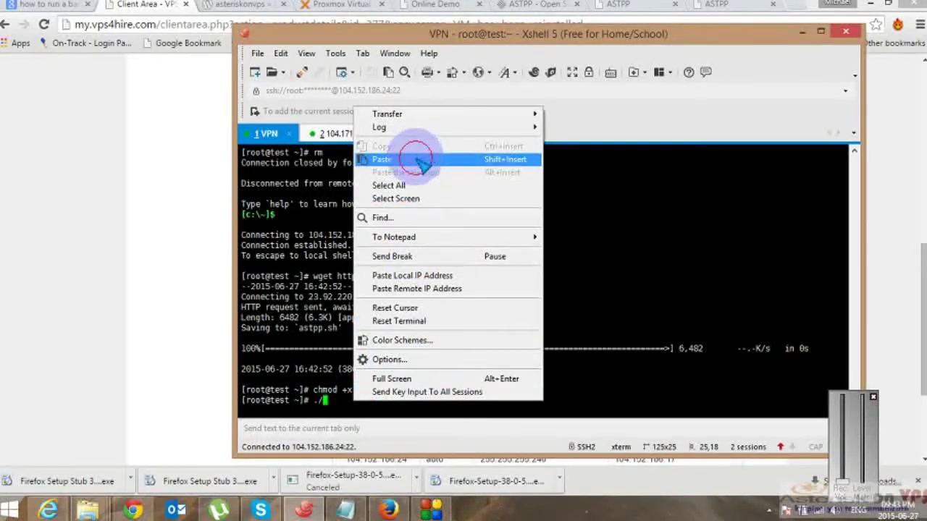
{"action": "left_click", "coordinate": [416, 157]}
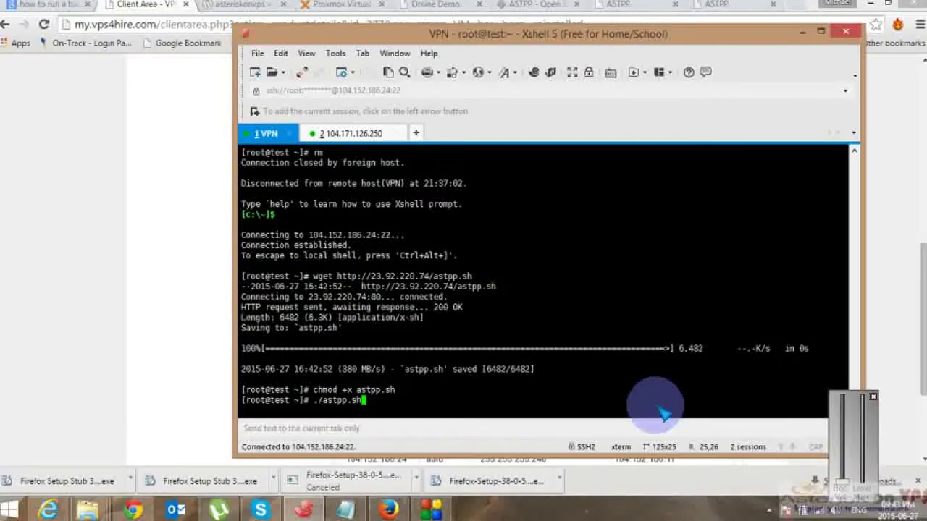
{"action": "key", "text": "Return"}
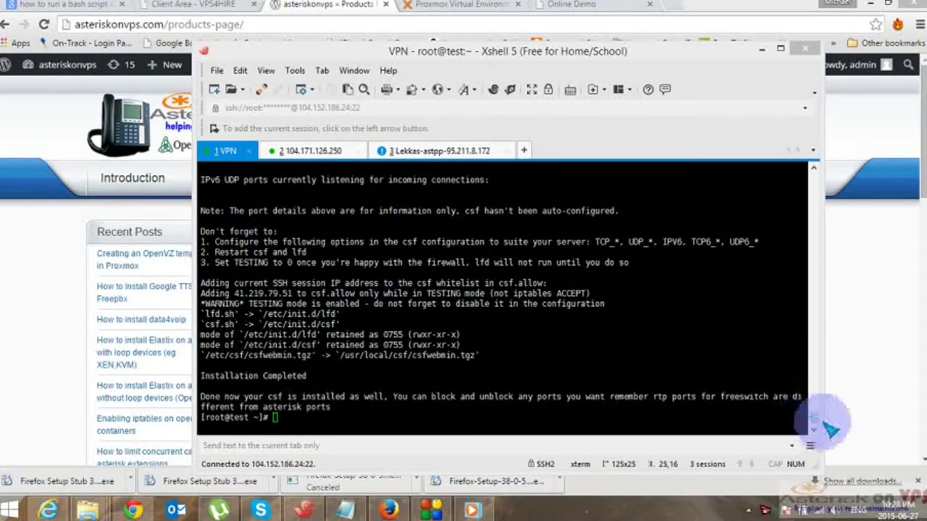
Review the end of the installation output, including the listening ports and the csf firewall notes.
{"action": "scroll", "coordinate": [822, 420], "scroll_direction": "up", "scroll_amount": 10}
{"action": "scroll", "coordinate": [824, 418], "scroll_direction": "down", "scroll_amount": 7}
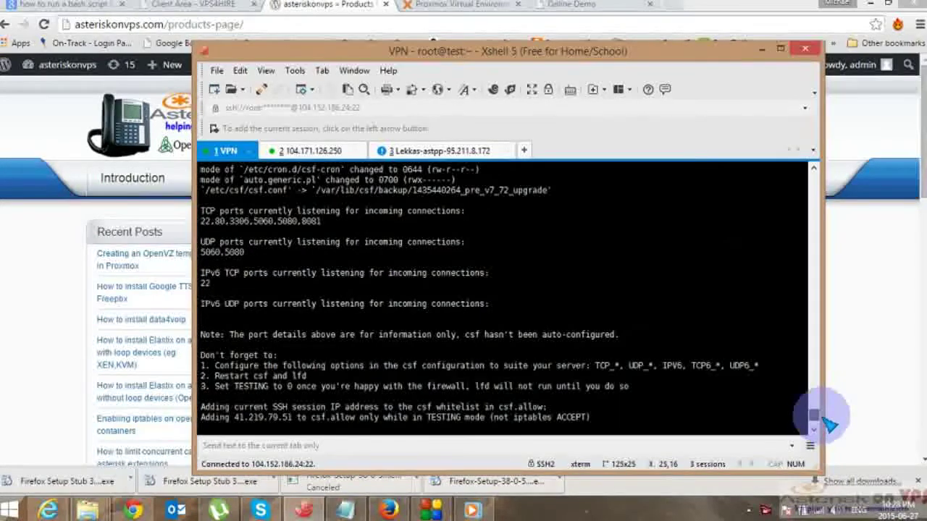
{"action": "scroll", "coordinate": [829, 424], "scroll_direction": "up", "scroll_amount": 2}
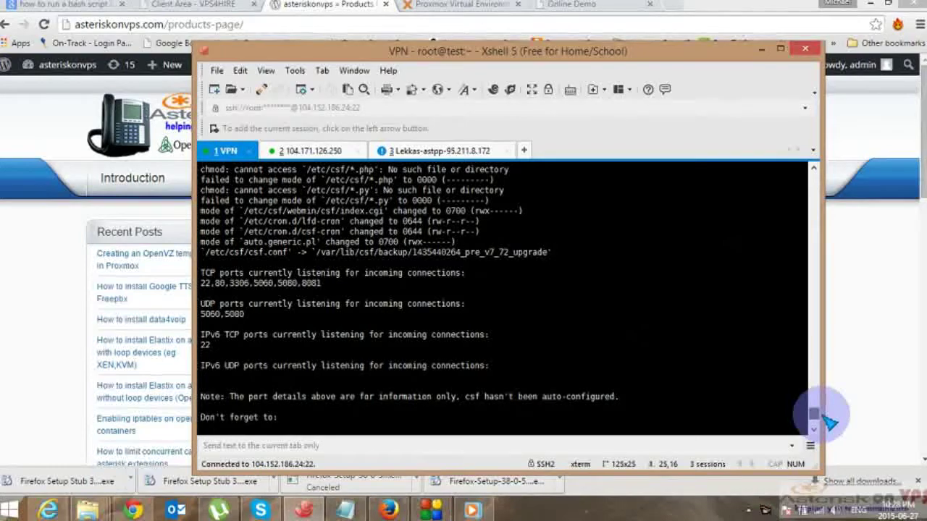
{"action": "scroll", "coordinate": [829, 422], "scroll_direction": "down", "scroll_amount": 2}
{"action": "scroll", "coordinate": [829, 423], "scroll_direction": "down", "scroll_amount": 4}
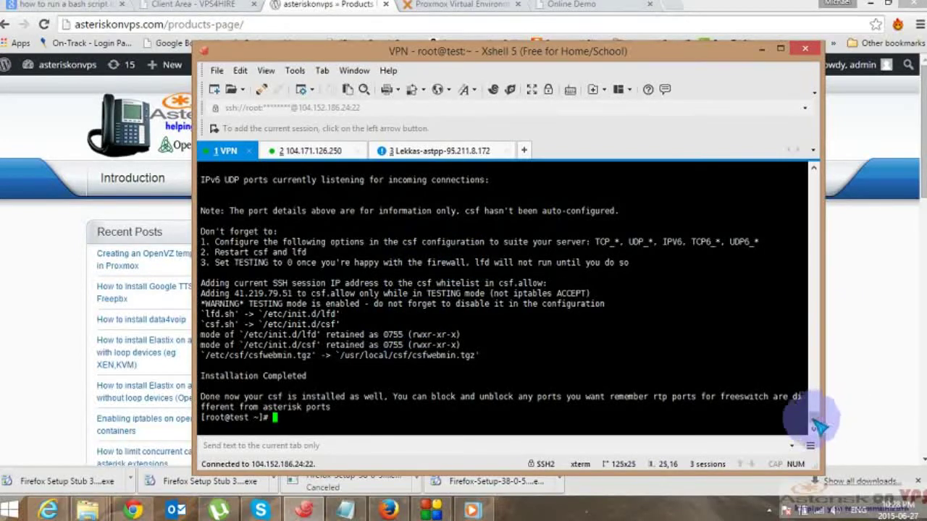
{"action": "scroll", "coordinate": [817, 425], "scroll_direction": "up", "scroll_amount": 1}
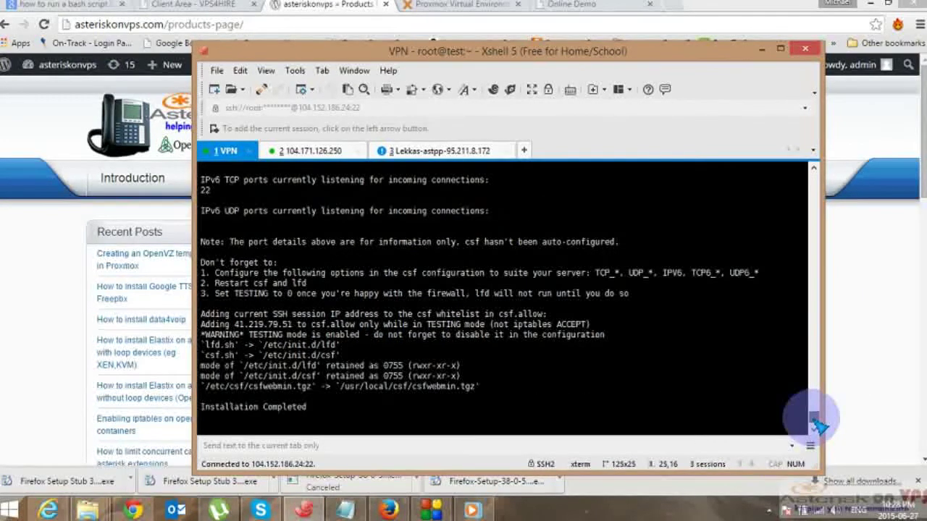
{"action": "scroll", "coordinate": [817, 426], "scroll_direction": "down", "scroll_amount": 1}
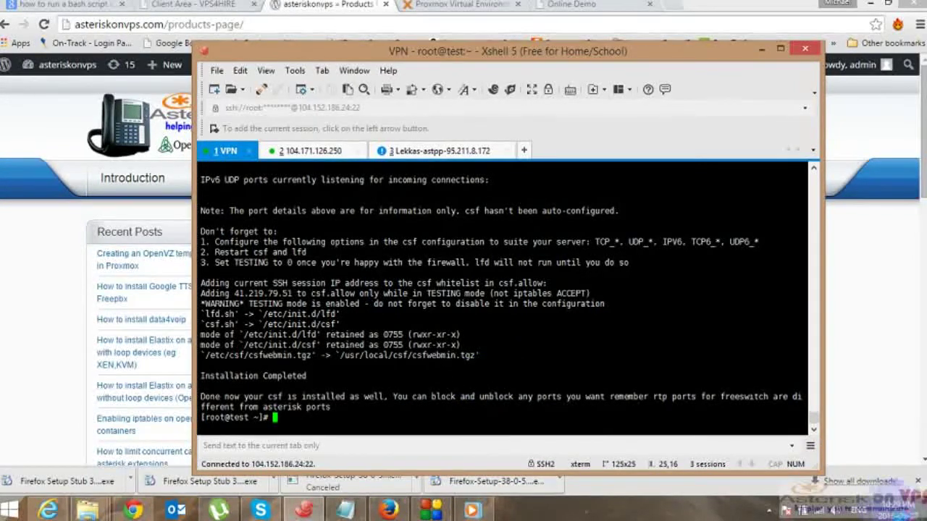
Restart the Apache web server with service httpd restart.
{"action": "mouse_move", "coordinate": [921, 516]}
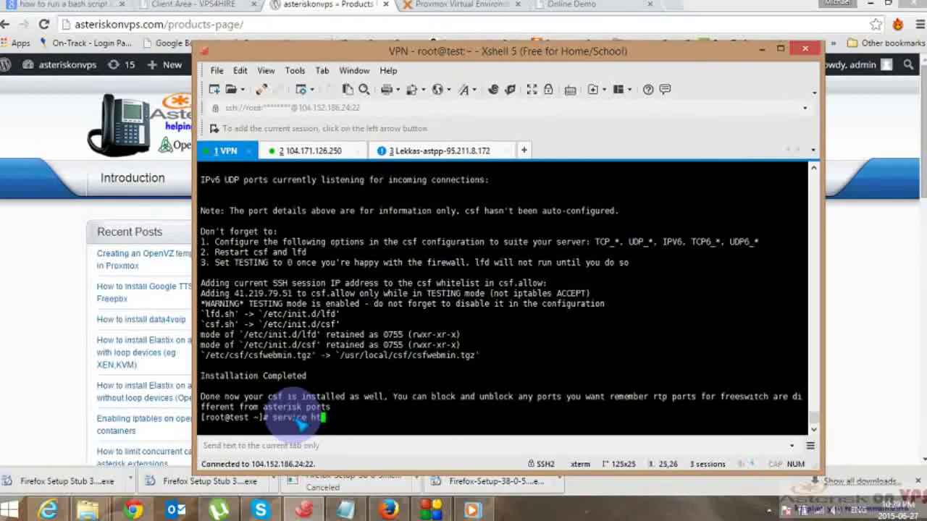
{"action": "type", "text": "tpd restart"}
{"action": "key", "text": "Return"}
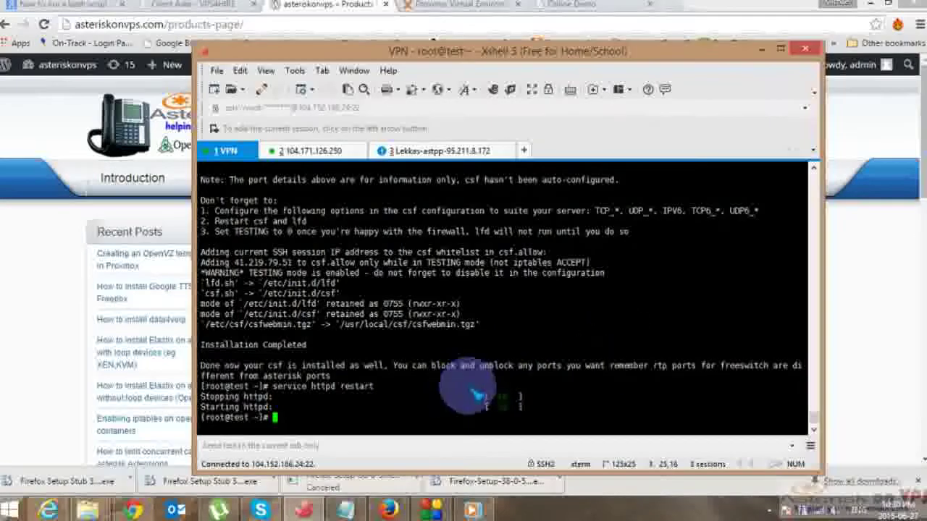
Look back through the installation output for the ASTPP web login address and credentials.
{"action": "scroll", "coordinate": [381, 346], "scroll_direction": "up", "scroll_amount": 8}
{"action": "scroll", "coordinate": [381, 347], "scroll_direction": "up", "scroll_amount": 20}
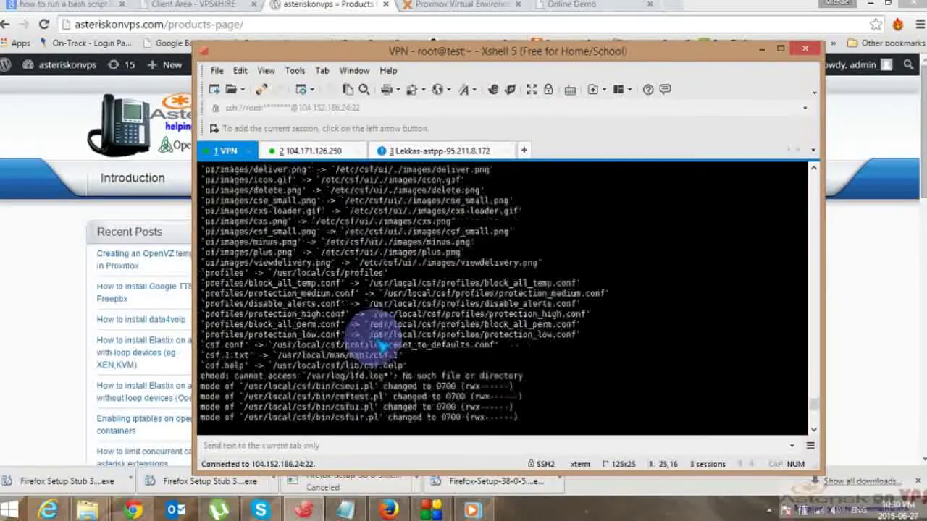
{"action": "scroll", "coordinate": [379, 346], "scroll_direction": "up", "scroll_amount": 15}
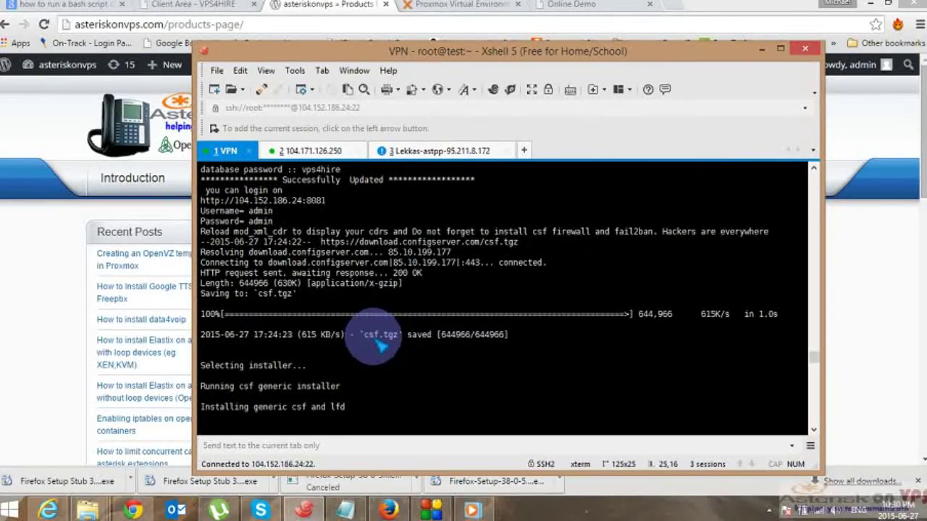
Duplicate the VPN session and copy the server IP address 104.152.186.24 from its connection message.
{"action": "right_click", "coordinate": [233, 154]}
{"action": "left_click", "coordinate": [246, 177]}
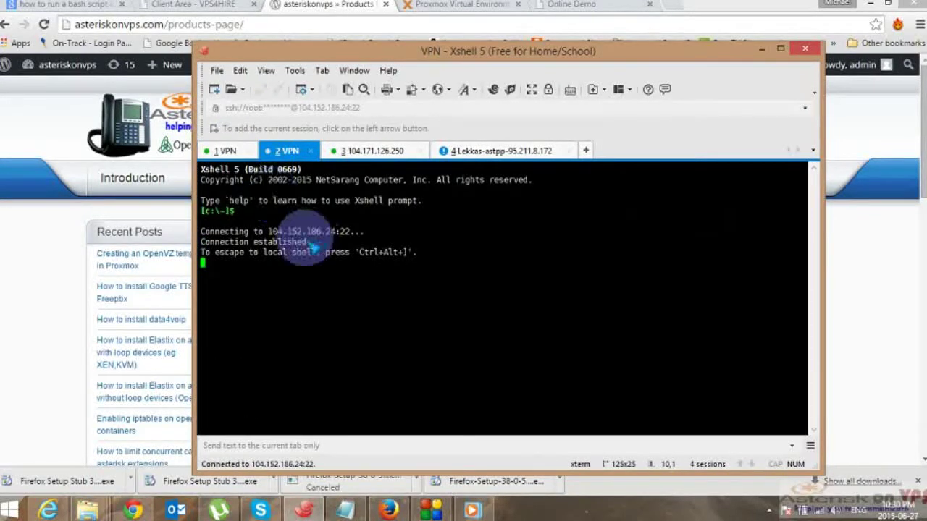
{"action": "left_click_drag", "start_coordinate": [268, 232], "coordinate": [337, 233]}
{"action": "right_click", "coordinate": [317, 239]}
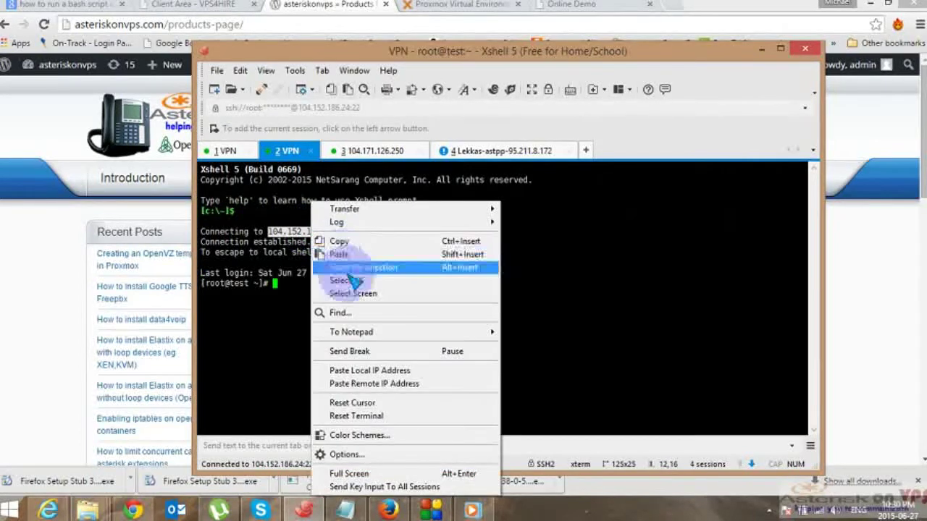
{"action": "left_click", "coordinate": [352, 242]}
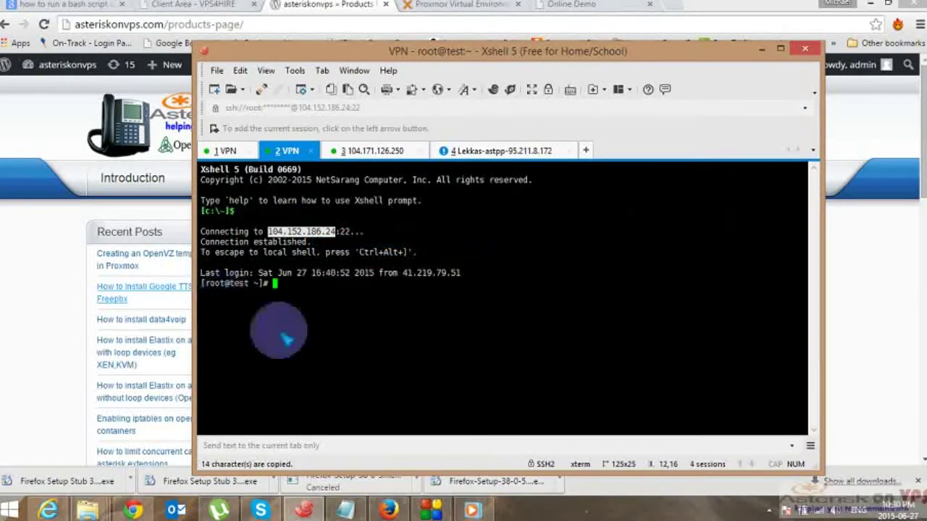
Switch to Chrome and open 104.152.186.24:8081 in place of the asteriskonvps.com products page.
{"action": "left_click", "coordinate": [355, 25]}
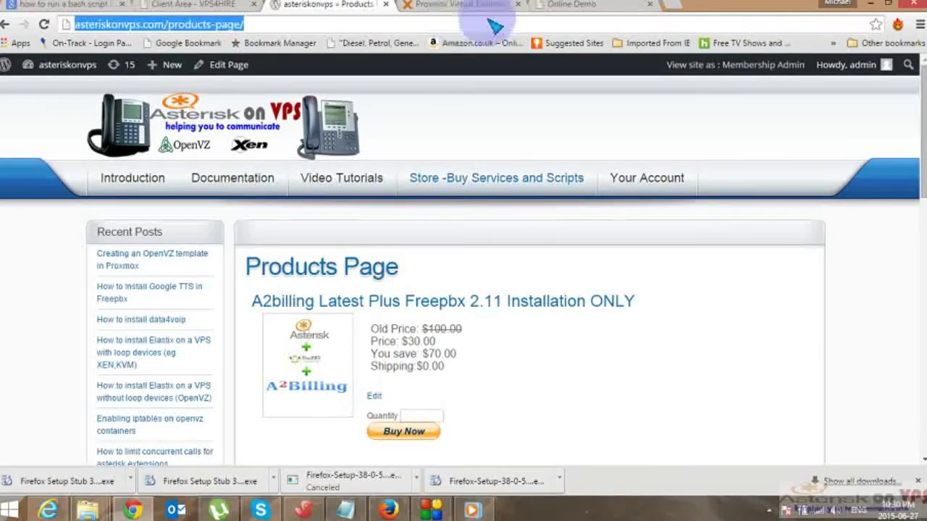
{"action": "right_click", "coordinate": [186, 33]}
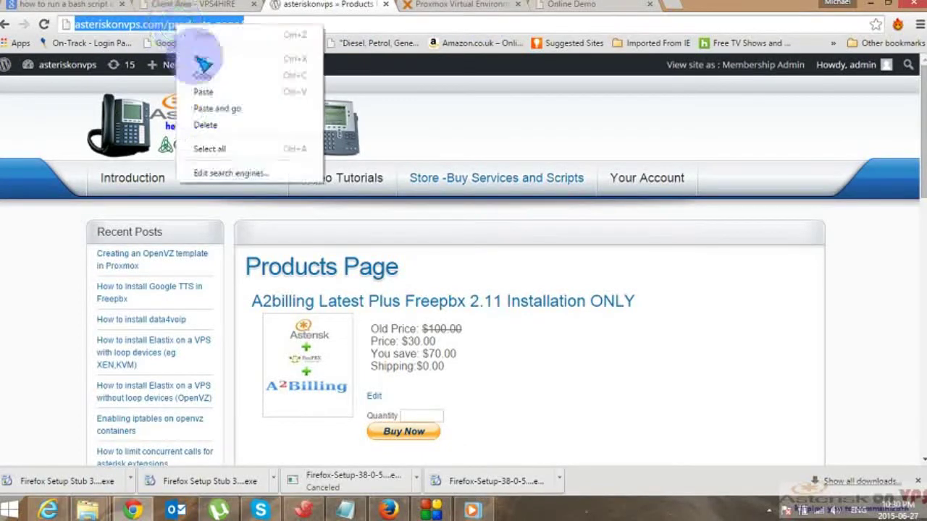
{"action": "left_click", "coordinate": [205, 91]}
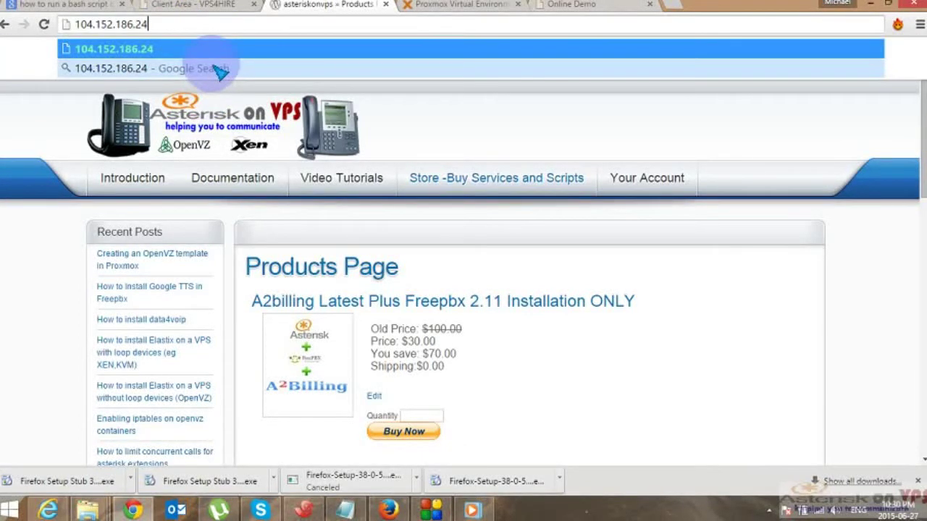
{"action": "type", "text": ":808"}
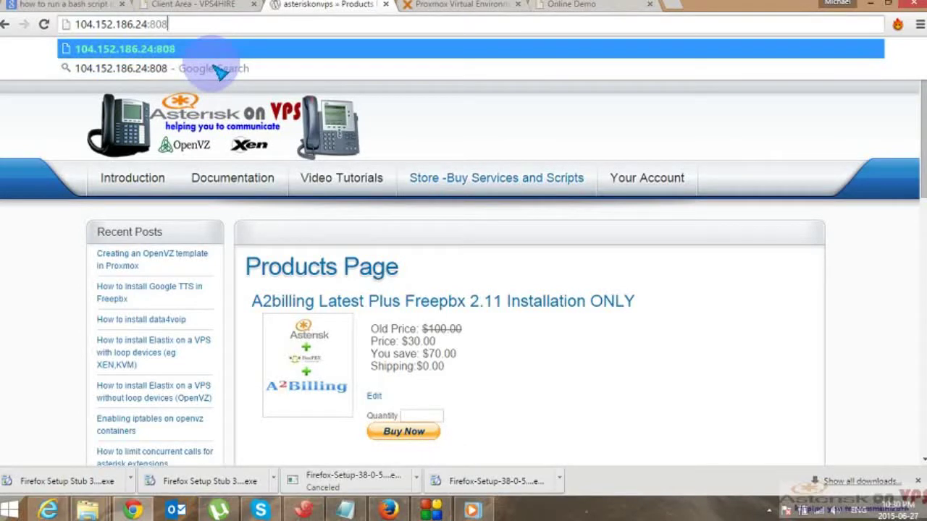
{"action": "type", "text": "1"}
{"action": "key", "text": "Return"}
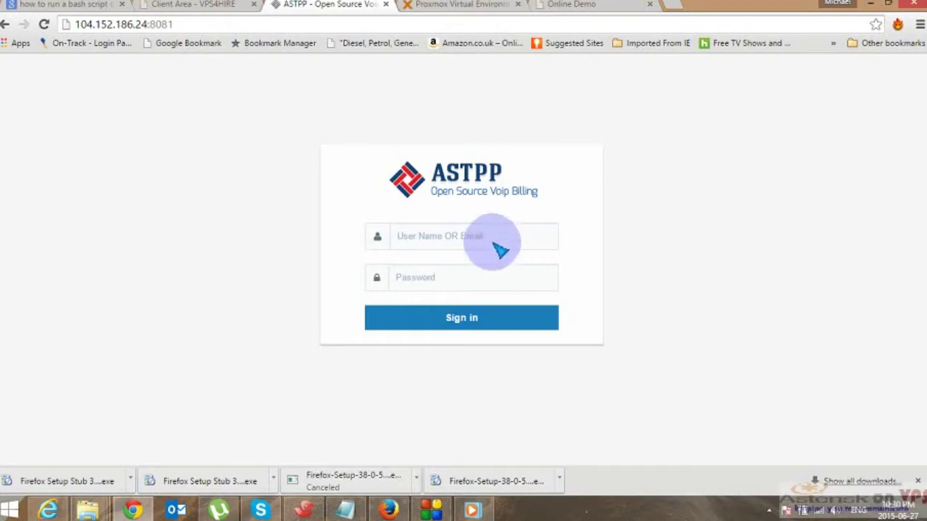
Sign in to ASTPP as admin with the account password and have the browser save the login.
{"action": "left_click", "coordinate": [467, 245]}
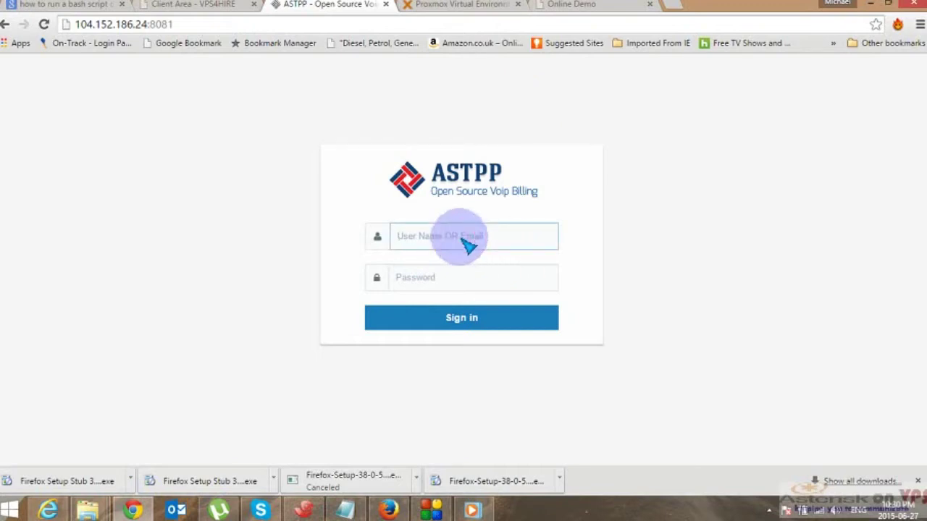
{"action": "type", "text": "ad"}
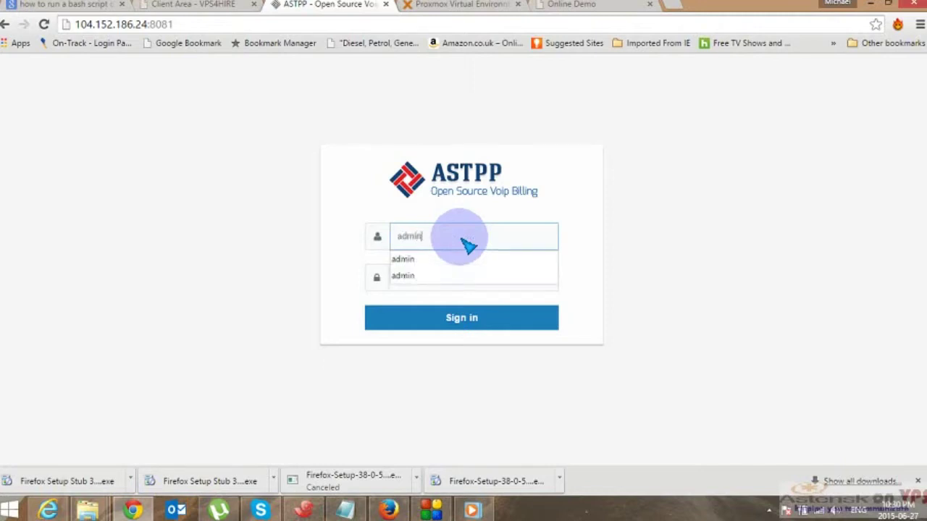
{"action": "type", "text": "min"}
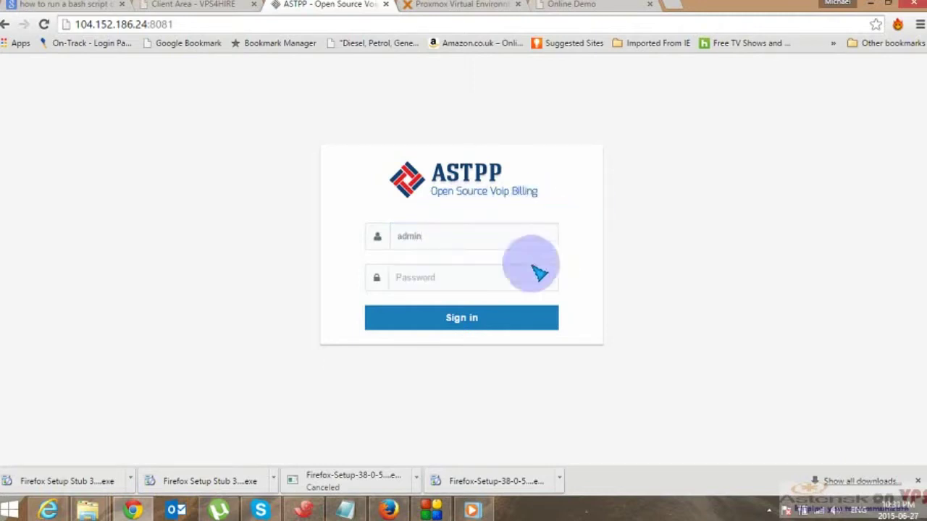
{"action": "left_click", "coordinate": [507, 284]}
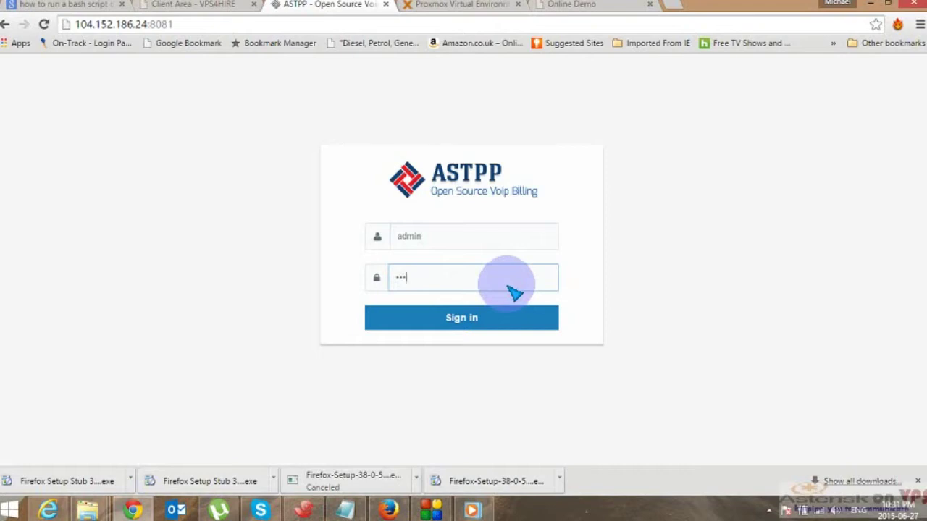
{"action": "left_click", "coordinate": [486, 323]}
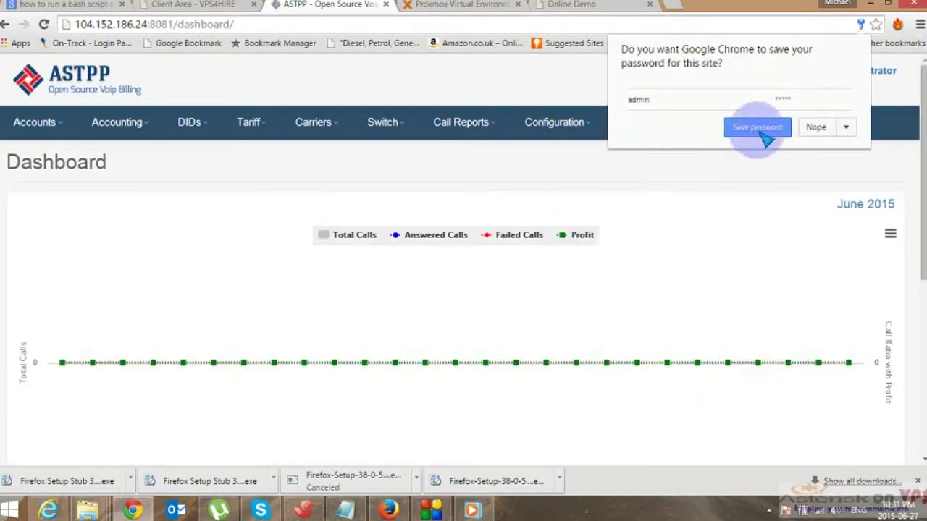
{"action": "left_click", "coordinate": [757, 128]}
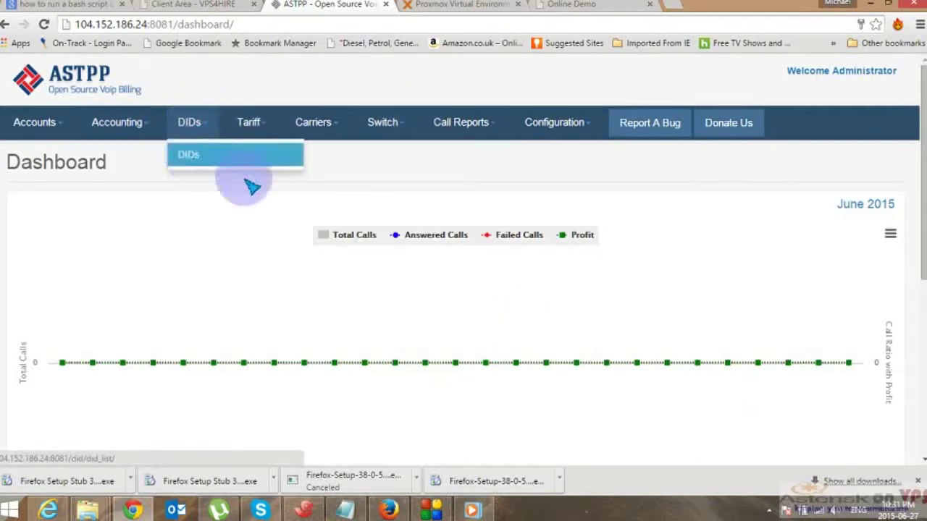
Open the list of customer accounts and examine the first names of the provider and customer entries.
{"action": "mouse_move", "coordinate": [580, 128]}
{"action": "mouse_move", "coordinate": [57, 137]}
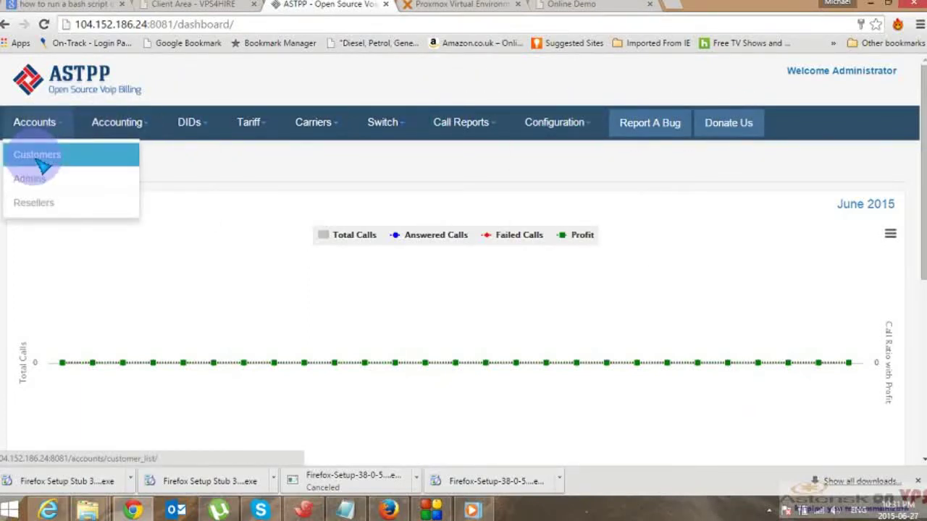
{"action": "left_click", "coordinate": [37, 155]}
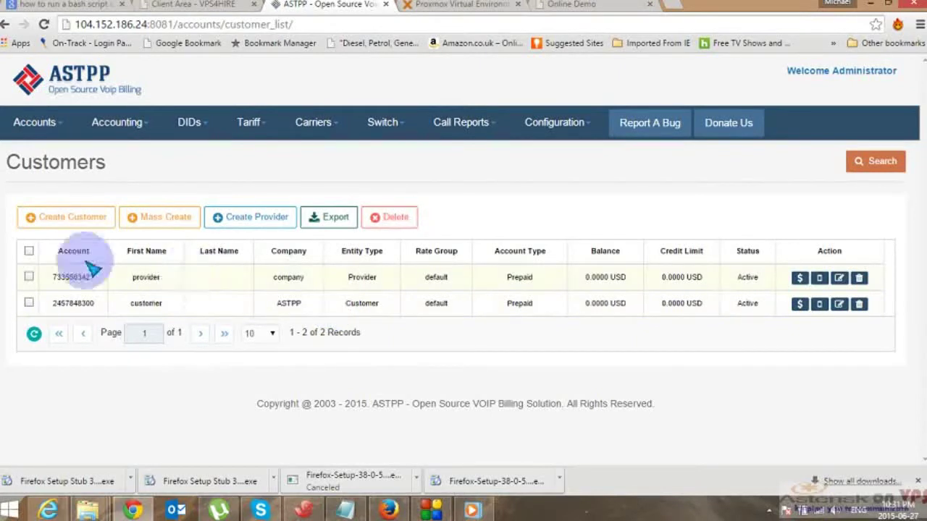
{"action": "double_click", "coordinate": [153, 276]}
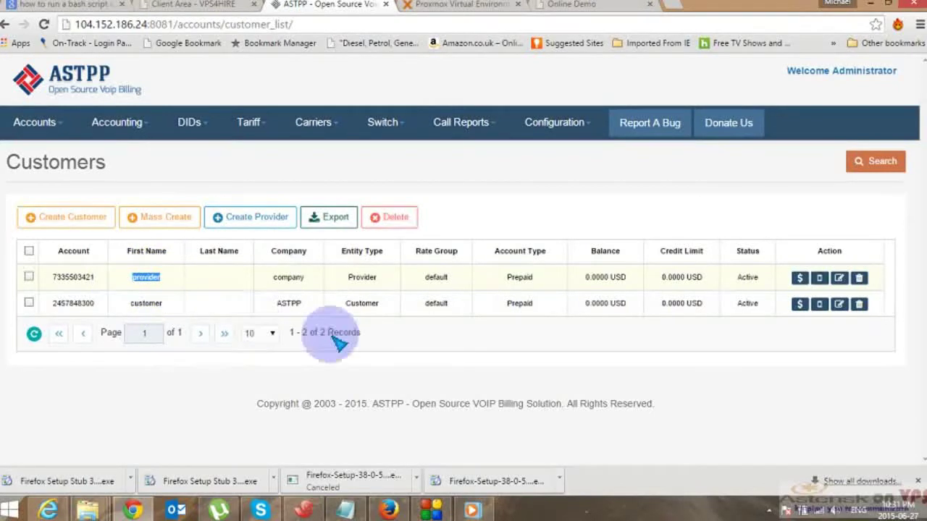
{"action": "left_click_drag", "start_coordinate": [164, 304], "coordinate": [144, 307]}
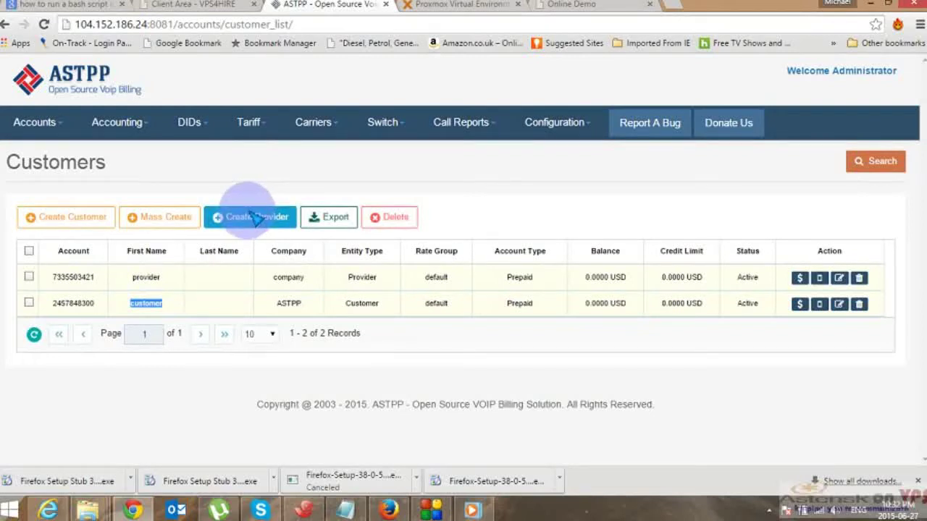
{"action": "mouse_move", "coordinate": [69, 138]}
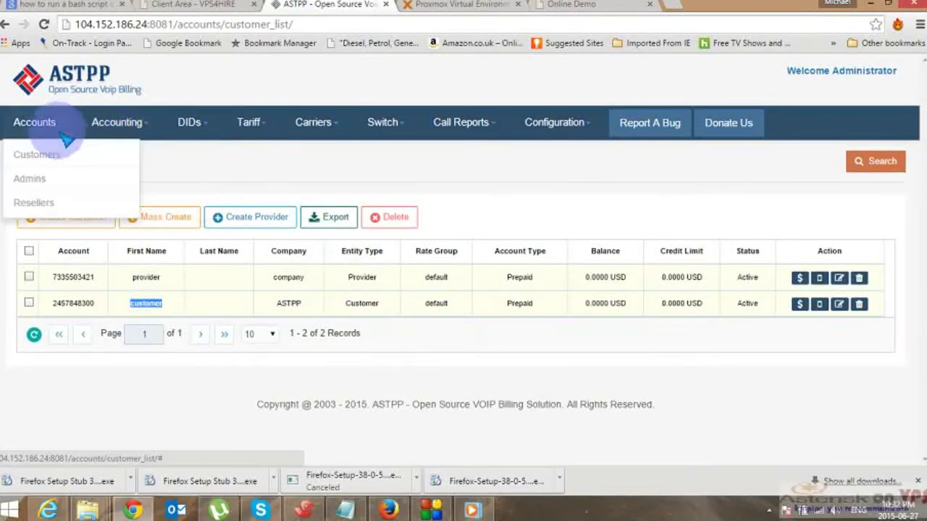
{"action": "mouse_move", "coordinate": [127, 140]}
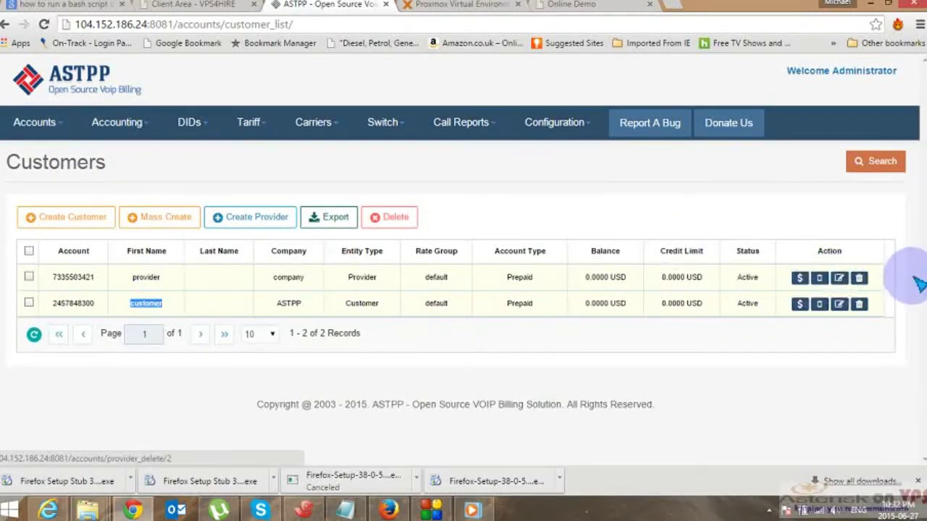
Open the provider account for editing and review its IP Settings and SIP Settings.
{"action": "left_click", "coordinate": [840, 280]}
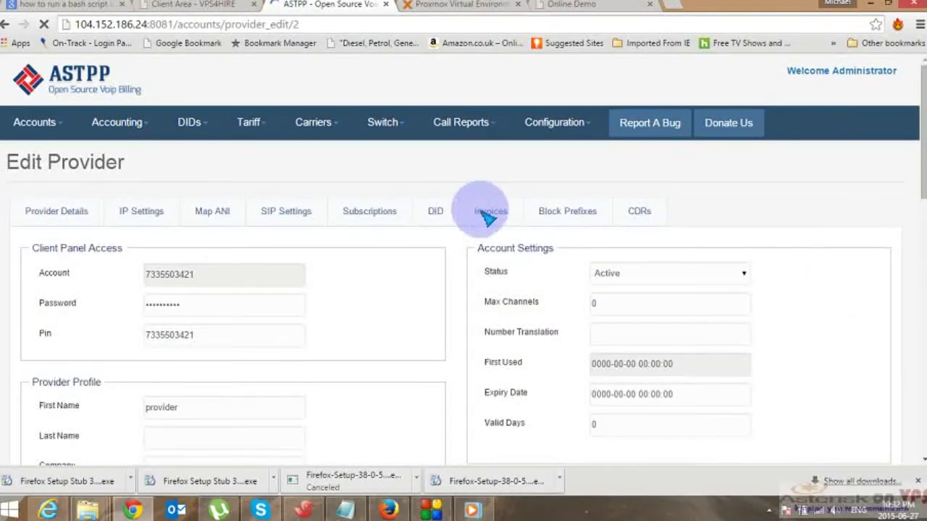
{"action": "left_click", "coordinate": [133, 210]}
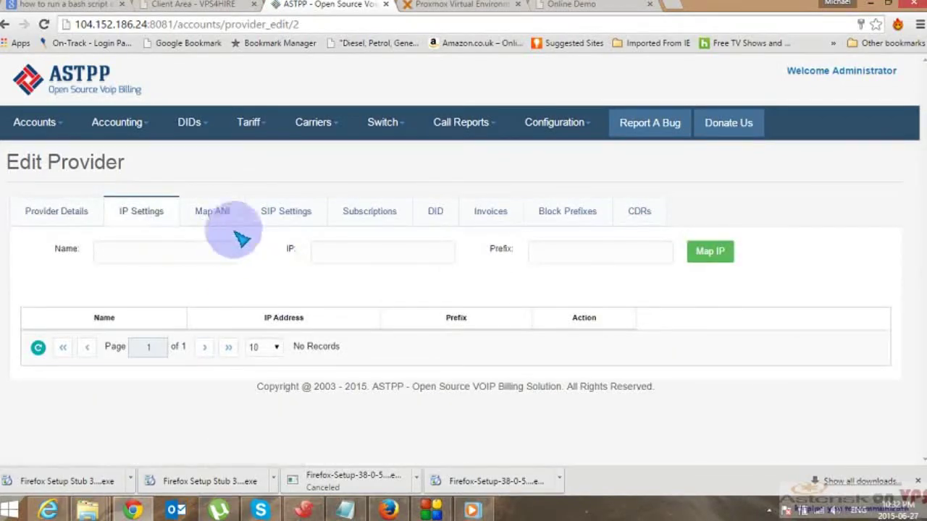
{"action": "left_click", "coordinate": [400, 262]}
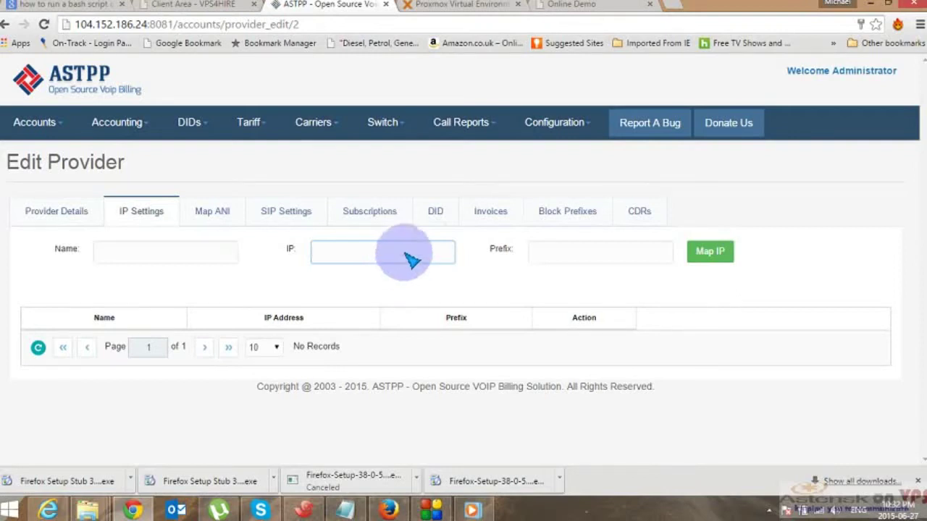
{"action": "left_click", "coordinate": [294, 210]}
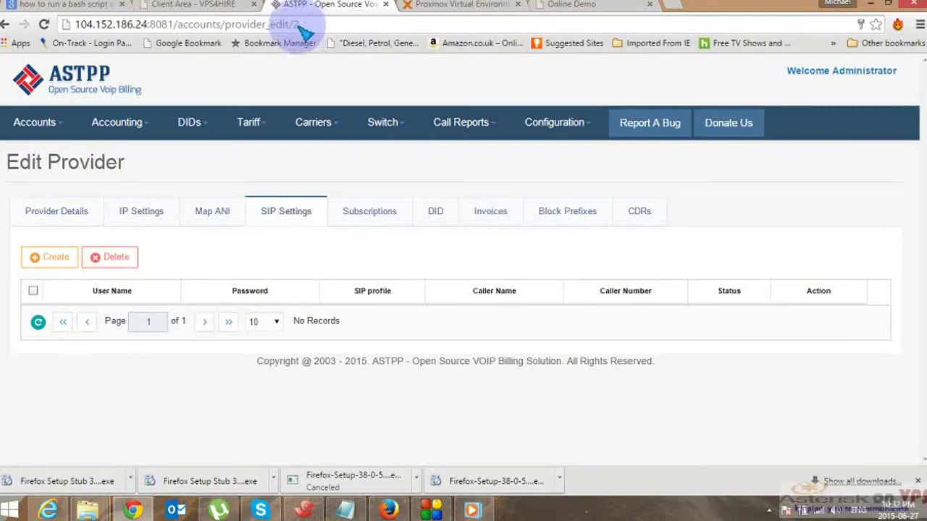
{"action": "mouse_move", "coordinate": [258, 139]}
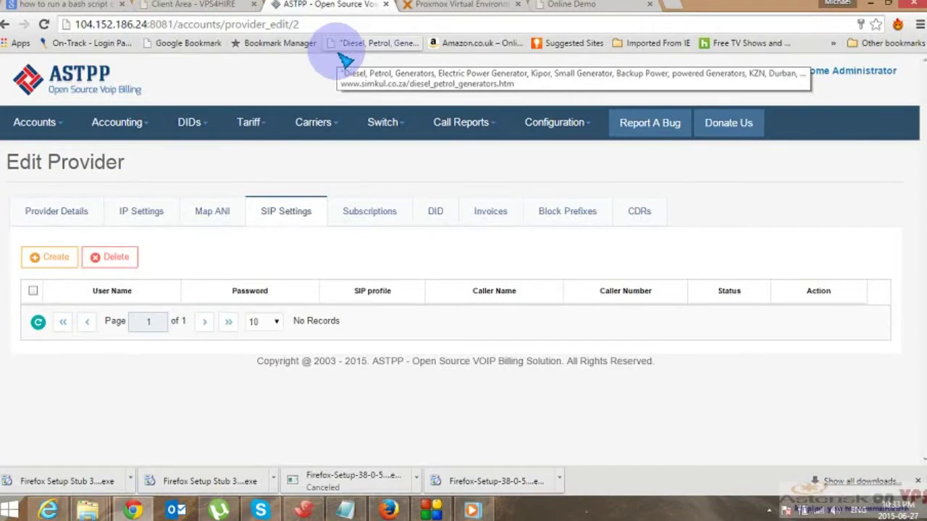
In the Provider Details, copy the account's PIN and paste it over the existing value in the Password field.
{"action": "left_click", "coordinate": [57, 212]}
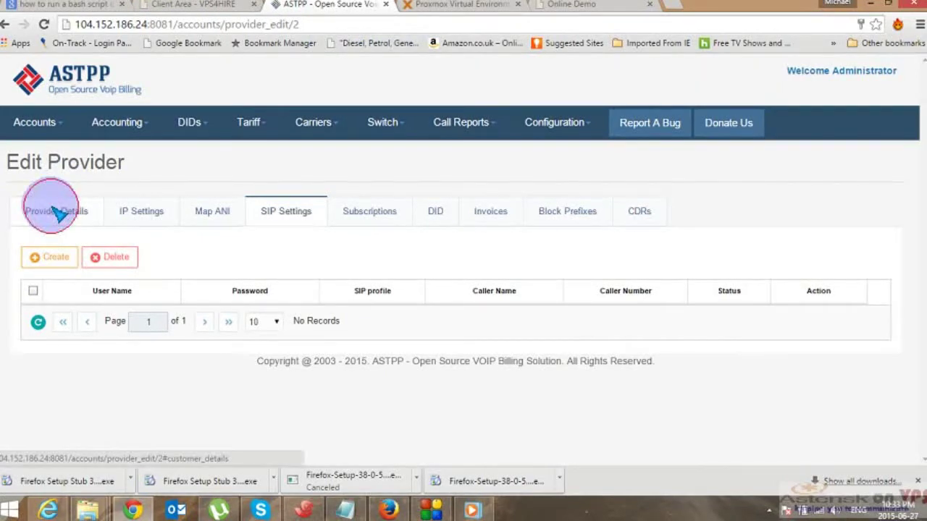
{"action": "scroll", "coordinate": [232, 248], "scroll_direction": "down", "scroll_amount": 3}
{"action": "scroll", "coordinate": [167, 201], "scroll_direction": "up", "scroll_amount": 2}
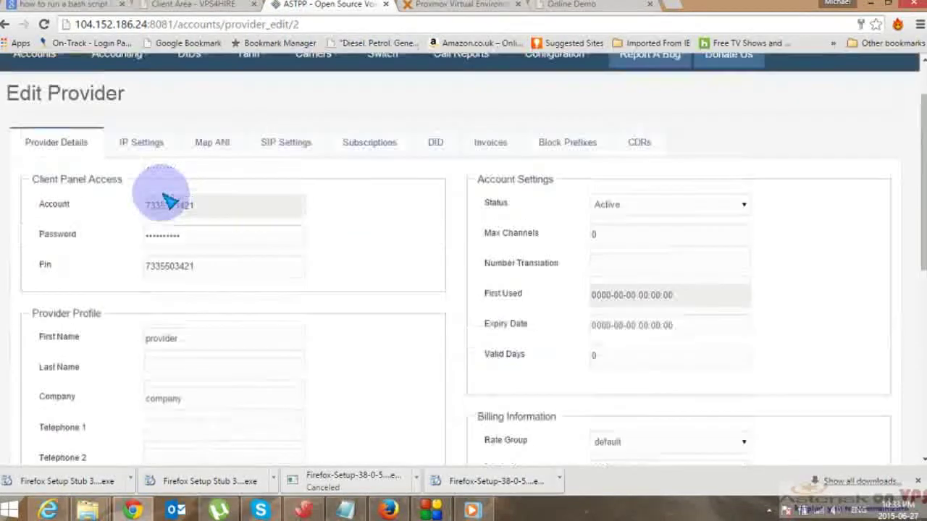
{"action": "double_click", "coordinate": [177, 279]}
{"action": "right_click", "coordinate": [174, 279]}
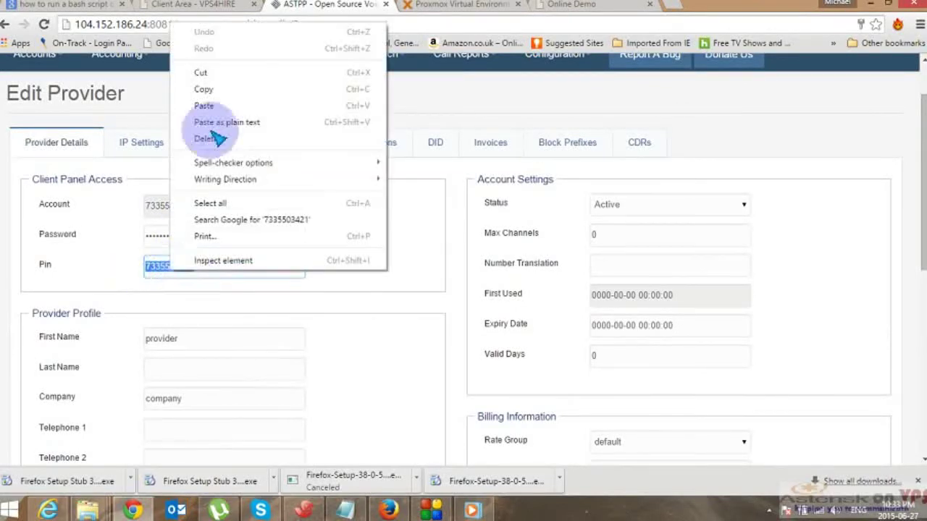
{"action": "left_click", "coordinate": [230, 92]}
{"action": "left_click", "coordinate": [166, 241]}
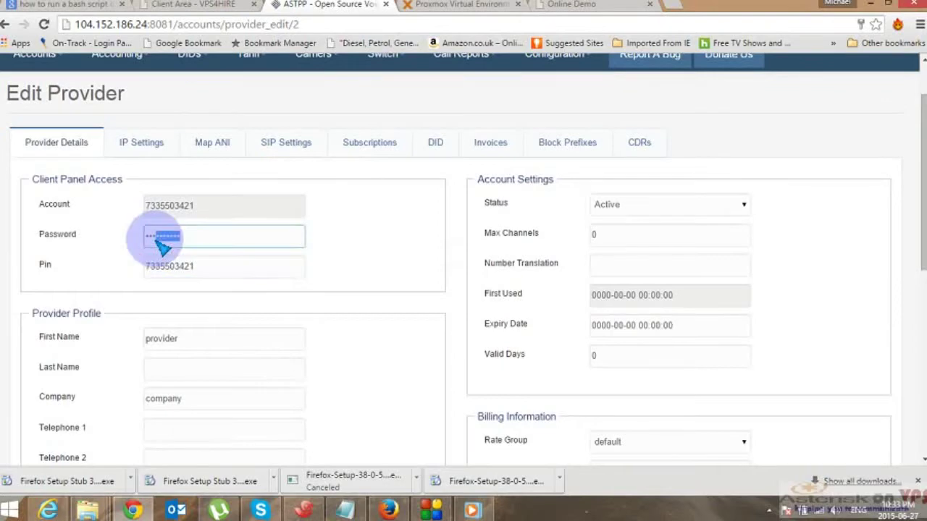
{"action": "double_click", "coordinate": [163, 236]}
{"action": "right_click", "coordinate": [189, 248]}
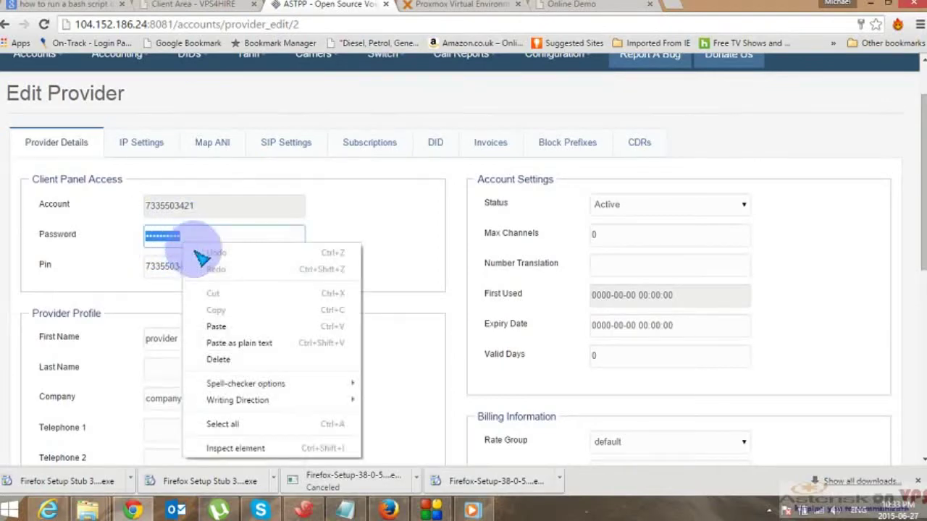
{"action": "left_click", "coordinate": [239, 325]}
Save the edited provider account and have the browser store its login.
{"action": "scroll", "coordinate": [293, 297], "scroll_direction": "down", "scroll_amount": 6}
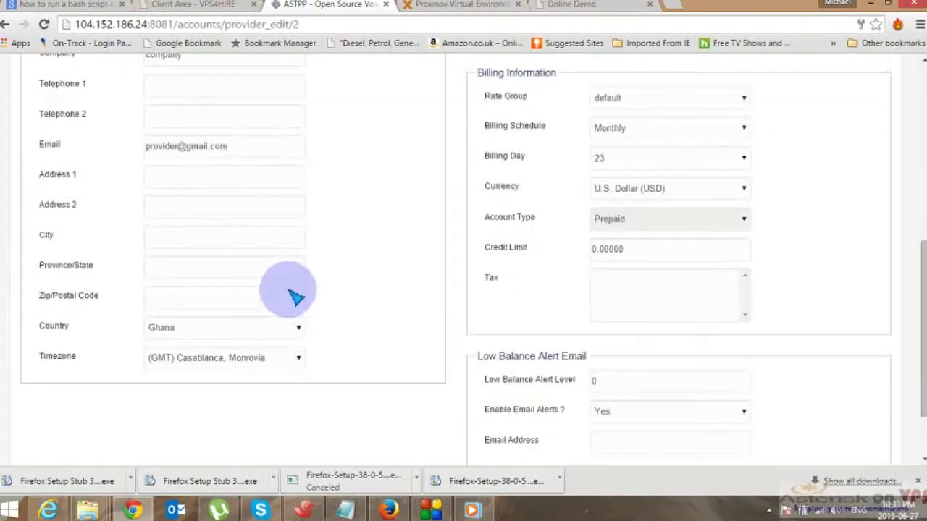
{"action": "left_click", "coordinate": [424, 405]}
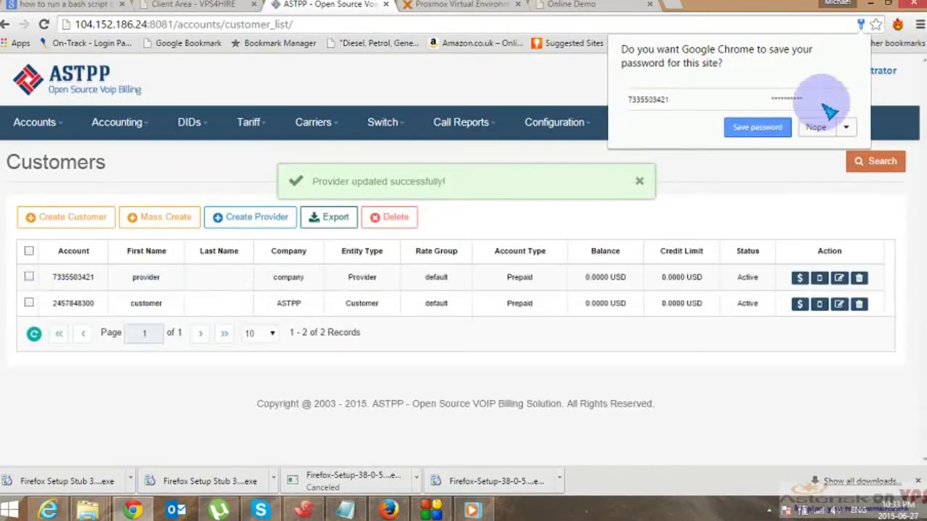
{"action": "left_click", "coordinate": [746, 126]}
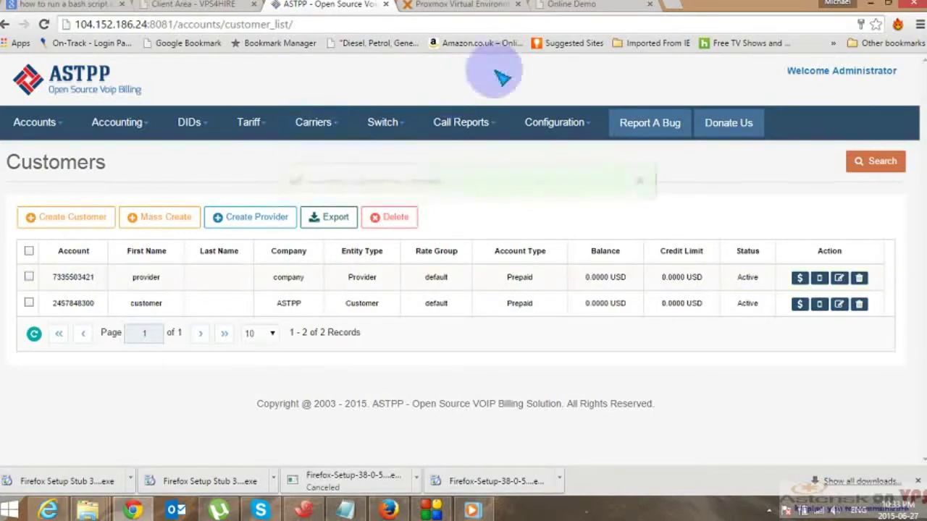
Log out of the administrator account and sign in to ASTPP with the provider's saved credentials.
{"action": "left_click", "coordinate": [869, 74]}
{"action": "left_click", "coordinate": [804, 188]}
{"action": "left_click", "coordinate": [508, 308]}
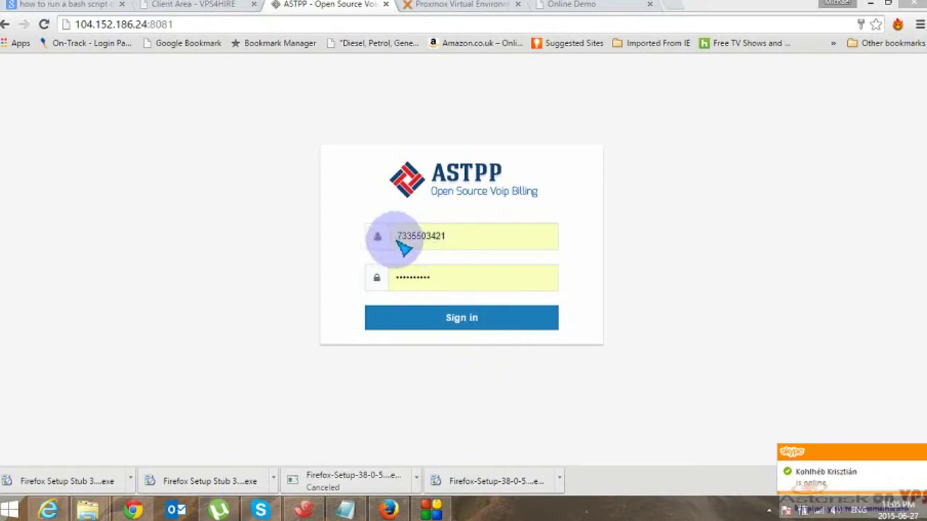
{"action": "left_click", "coordinate": [467, 319]}
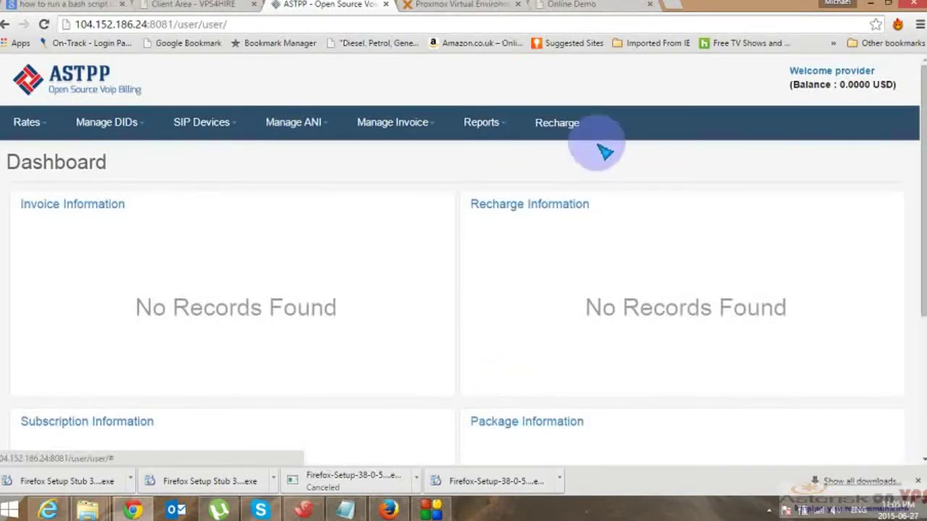
Look through the provider portal's Recharge, DIDs, SIP Devices and ANI Map pages.
{"action": "mouse_move", "coordinate": [478, 150]}
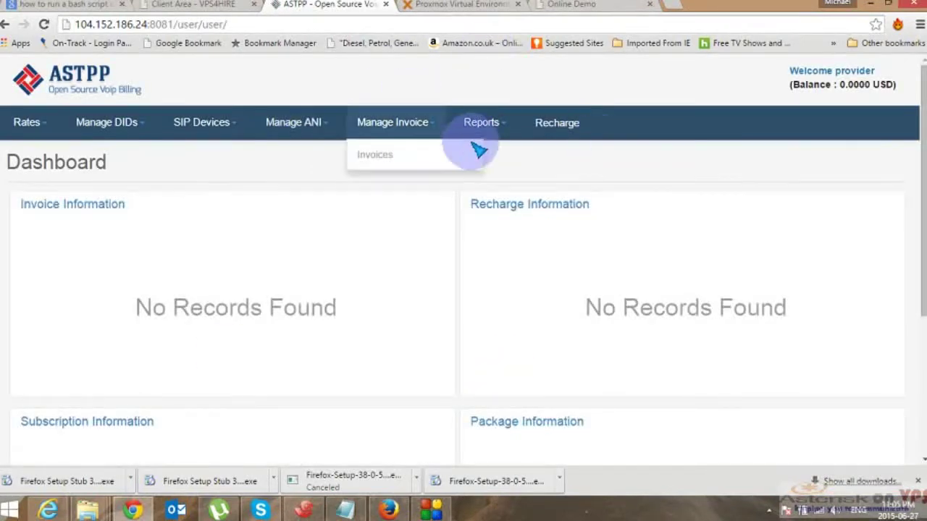
{"action": "left_click", "coordinate": [559, 123]}
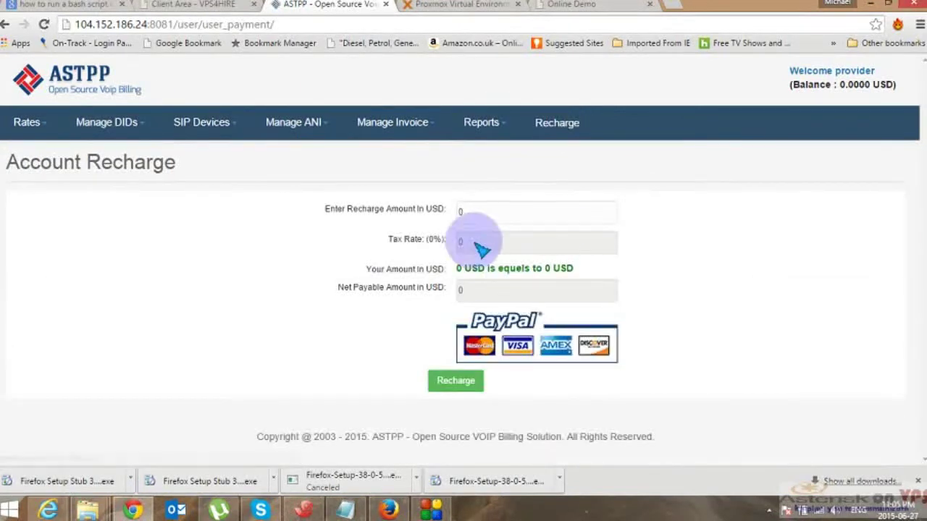
{"action": "mouse_move", "coordinate": [319, 147]}
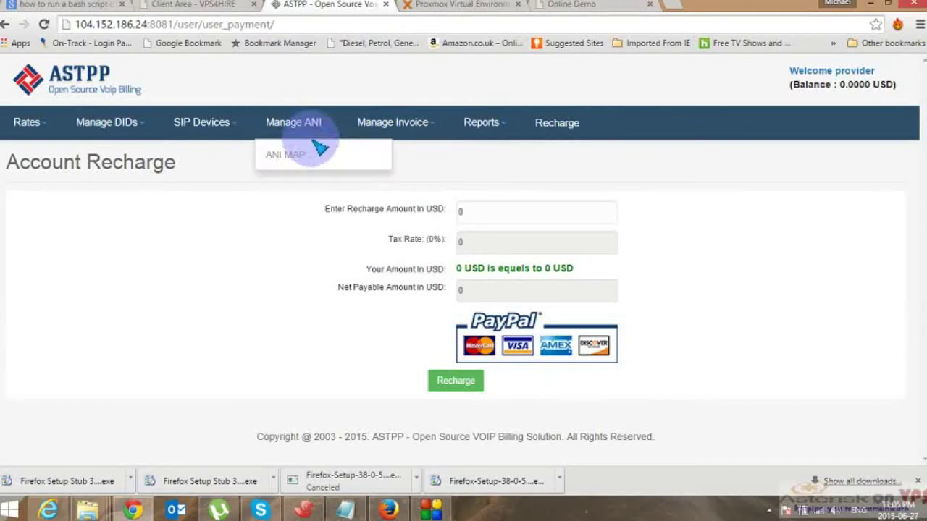
{"action": "mouse_move", "coordinate": [108, 127]}
{"action": "left_click", "coordinate": [107, 163]}
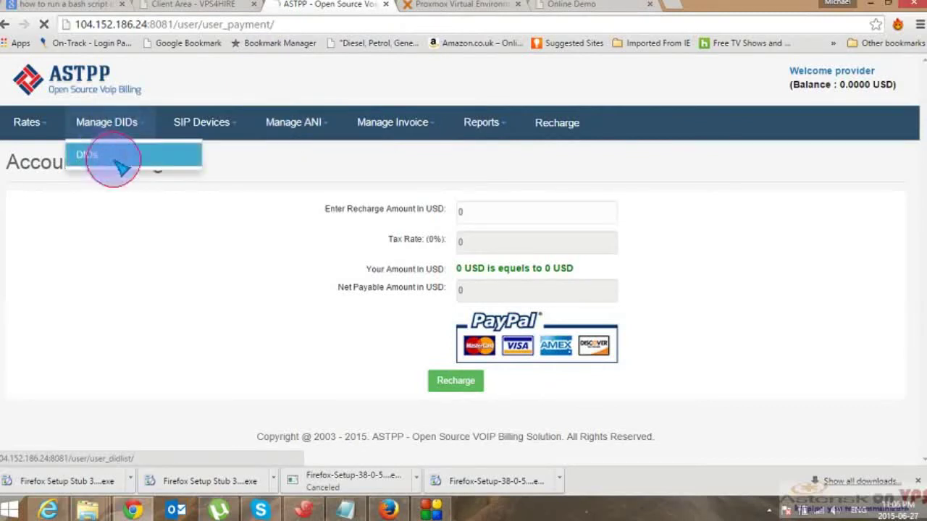
{"action": "mouse_move", "coordinate": [210, 122]}
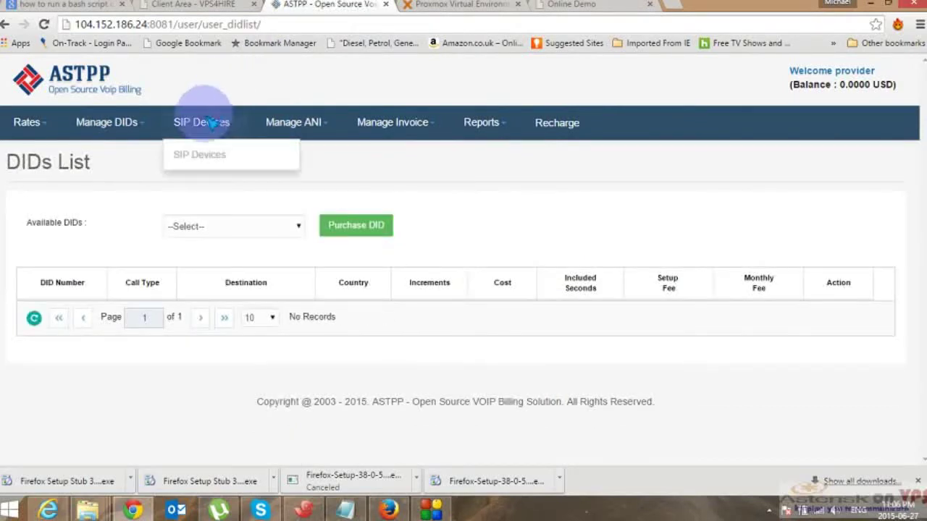
{"action": "left_click", "coordinate": [199, 154]}
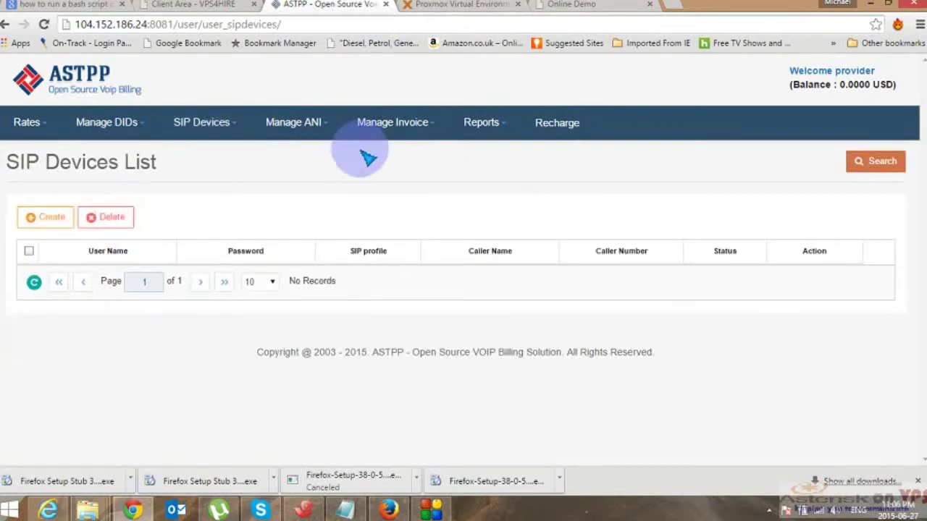
{"action": "mouse_move", "coordinate": [315, 126]}
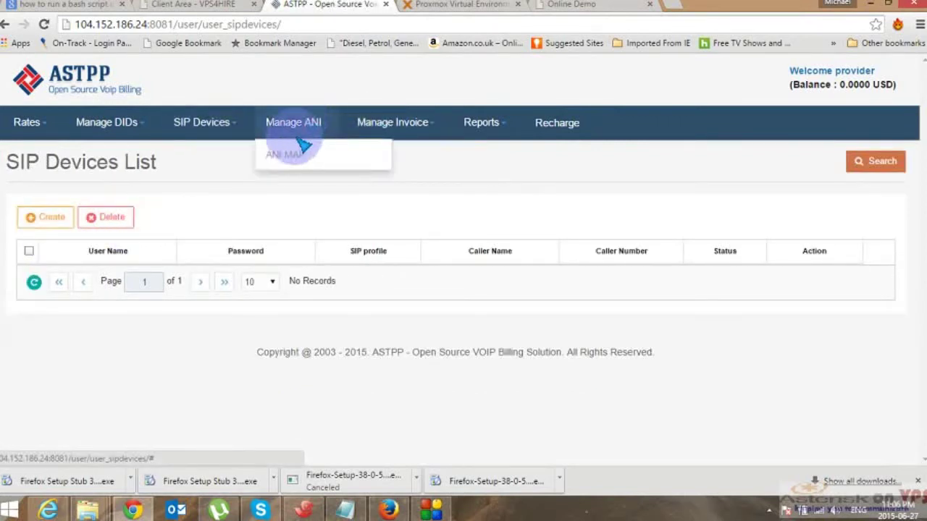
{"action": "left_click", "coordinate": [284, 157]}
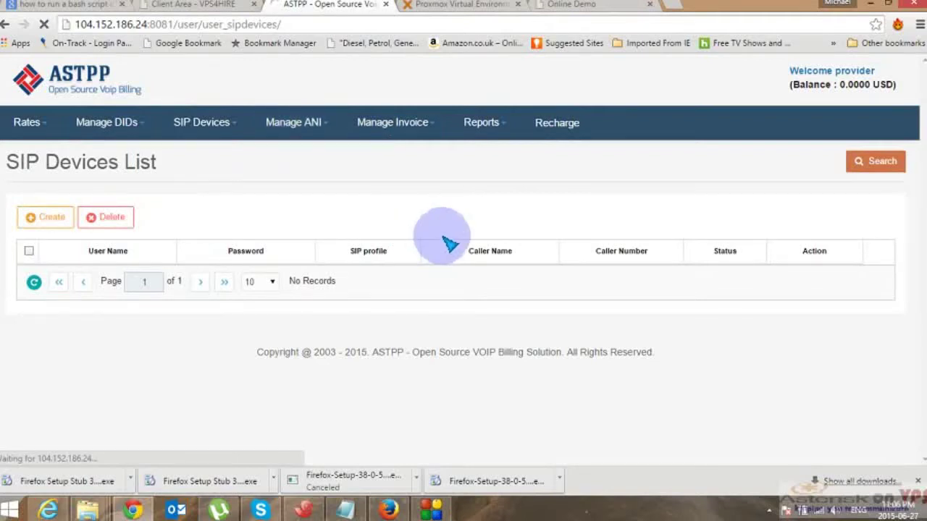
Look through the provider portal's Invoices, CDRs Report and My Rates pages.
{"action": "mouse_move", "coordinate": [425, 124]}
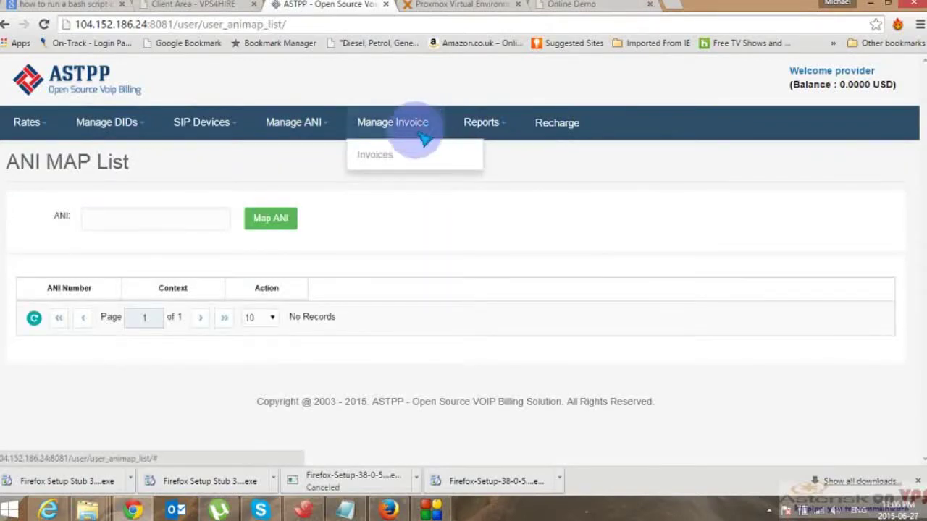
{"action": "left_click", "coordinate": [406, 160]}
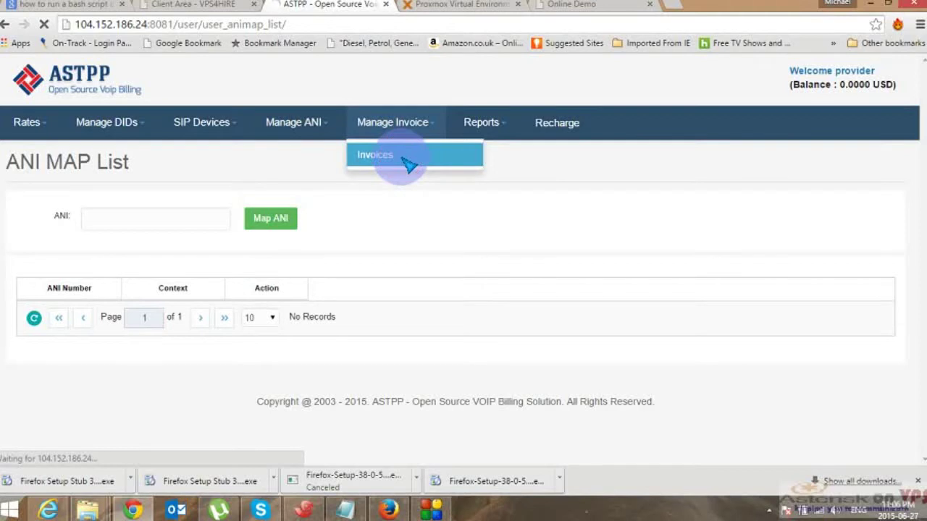
{"action": "mouse_move", "coordinate": [507, 137]}
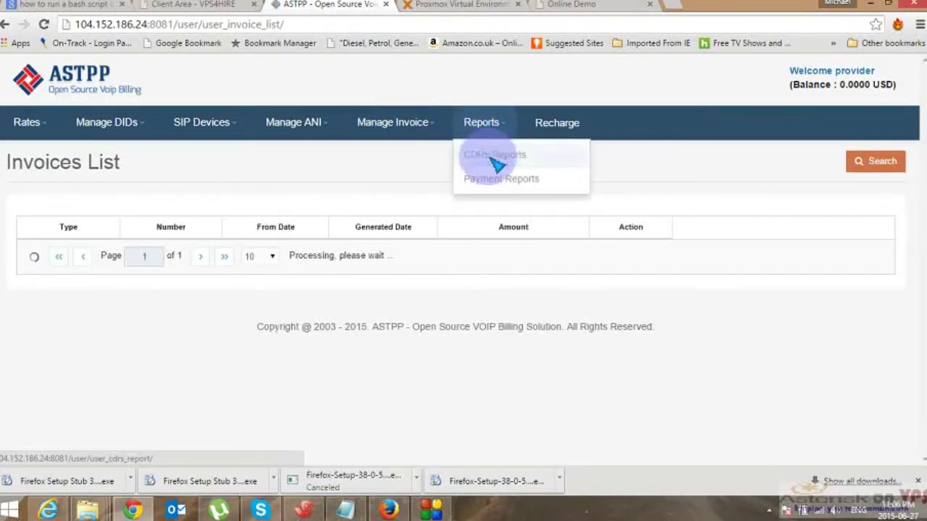
{"action": "left_click", "coordinate": [491, 157]}
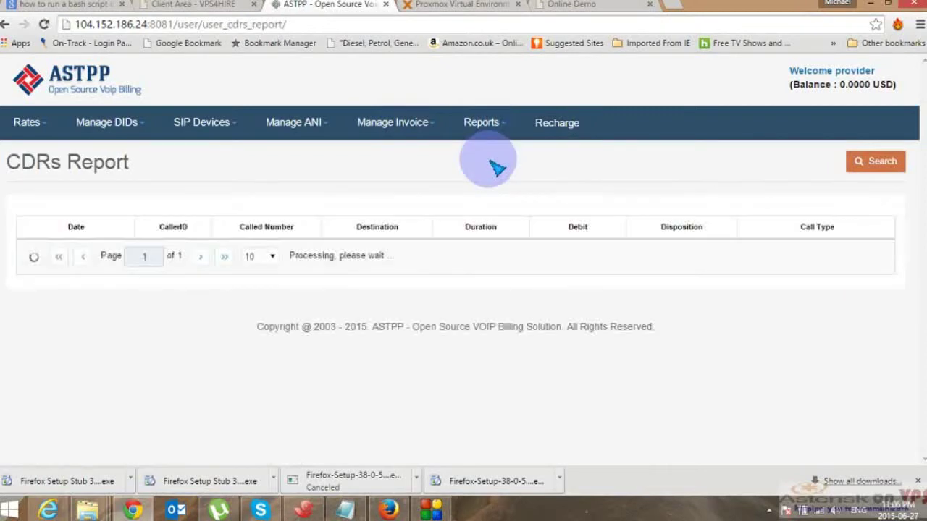
{"action": "mouse_move", "coordinate": [26, 126]}
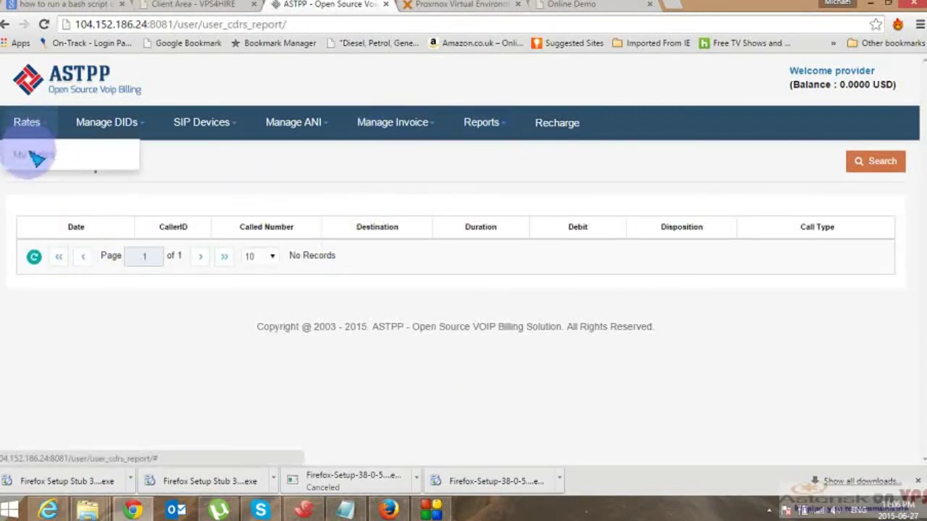
{"action": "left_click", "coordinate": [25, 155]}
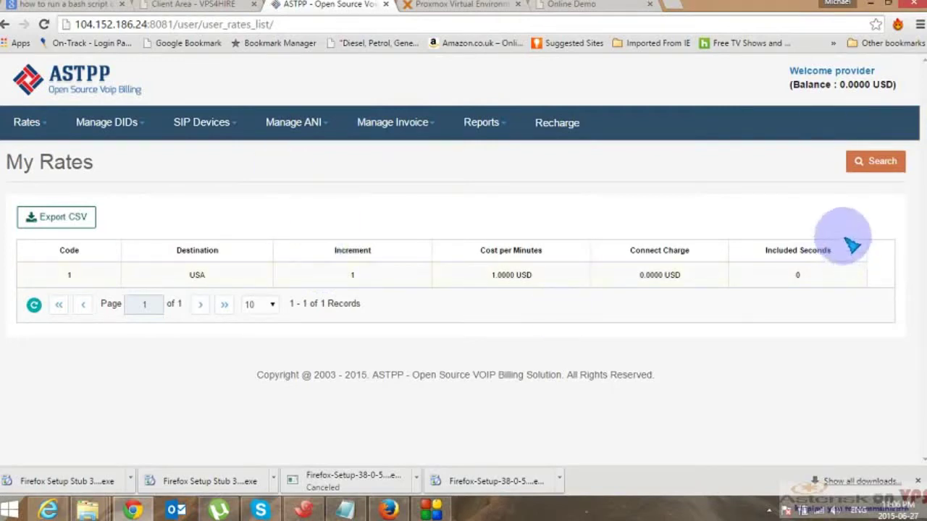
Log out of the provider account and sign back in to ASTPP as admin with the saved password.
{"action": "left_click", "coordinate": [822, 90]}
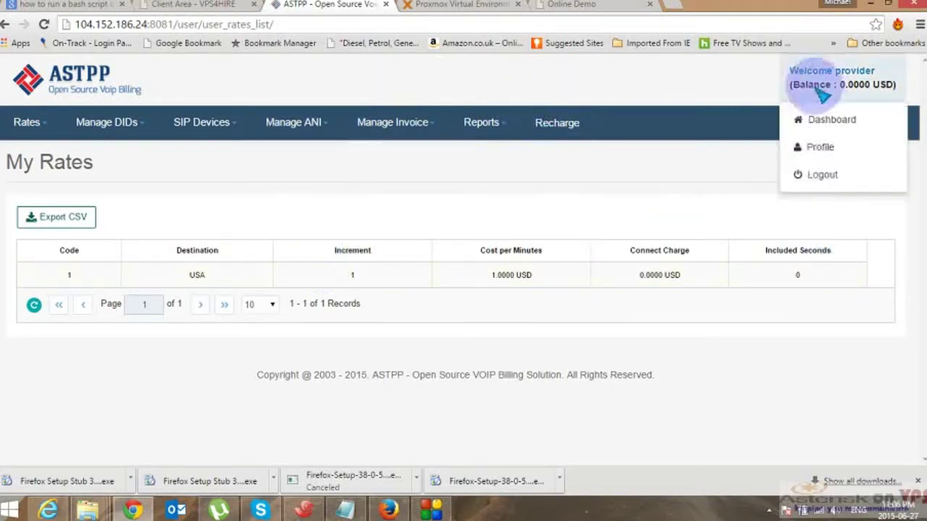
{"action": "left_click", "coordinate": [818, 177]}
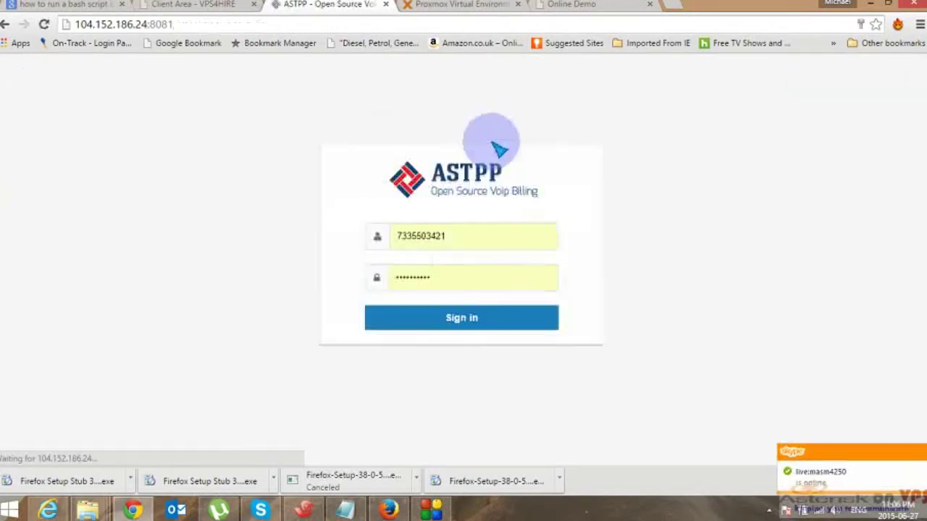
{"action": "left_click_drag", "start_coordinate": [445, 236], "coordinate": [344, 241]}
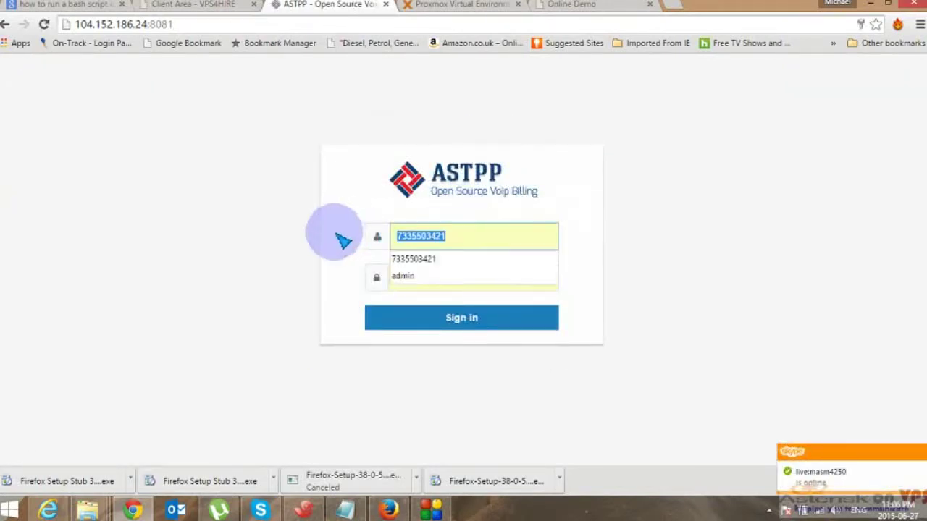
{"action": "type", "text": "admin"}
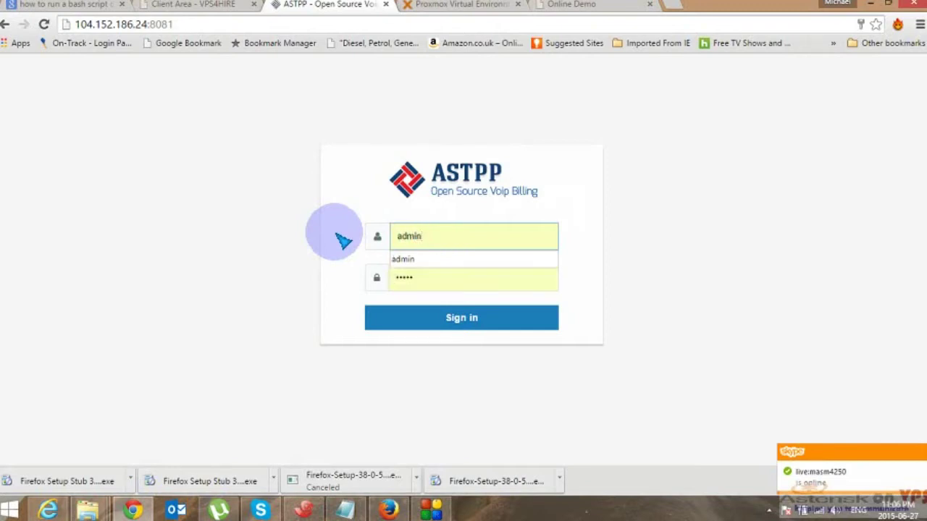
{"action": "left_click", "coordinate": [431, 279]}
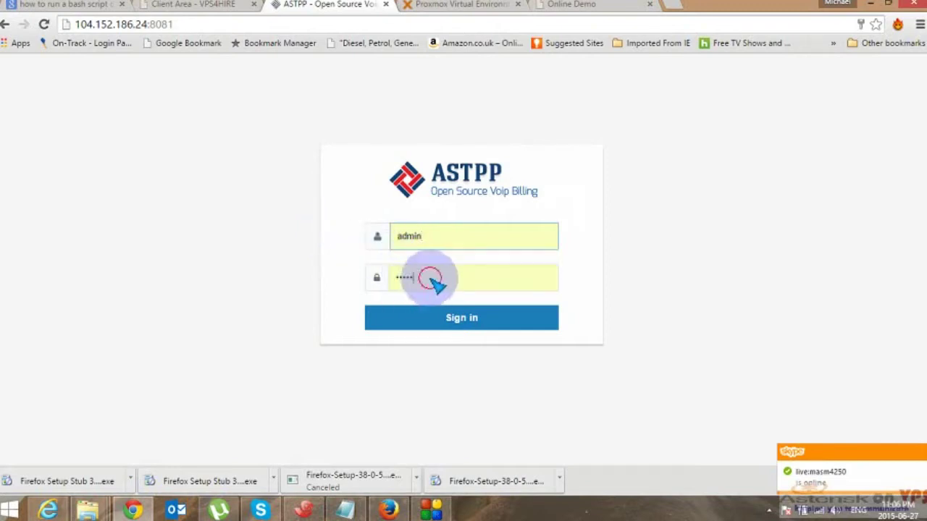
{"action": "left_click", "coordinate": [459, 317]}
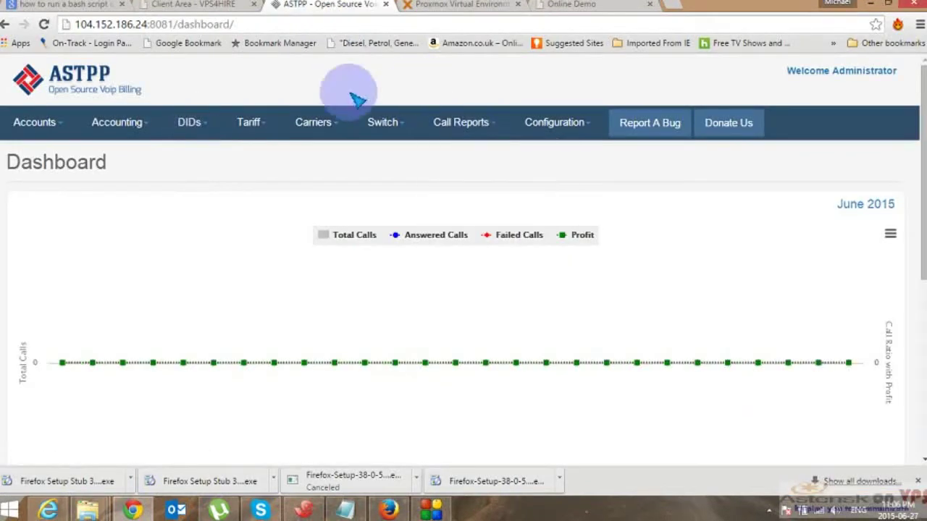
Open the switch's list of SIP profiles and highlight the default profile's SIP IP.
{"action": "mouse_move", "coordinate": [490, 122]}
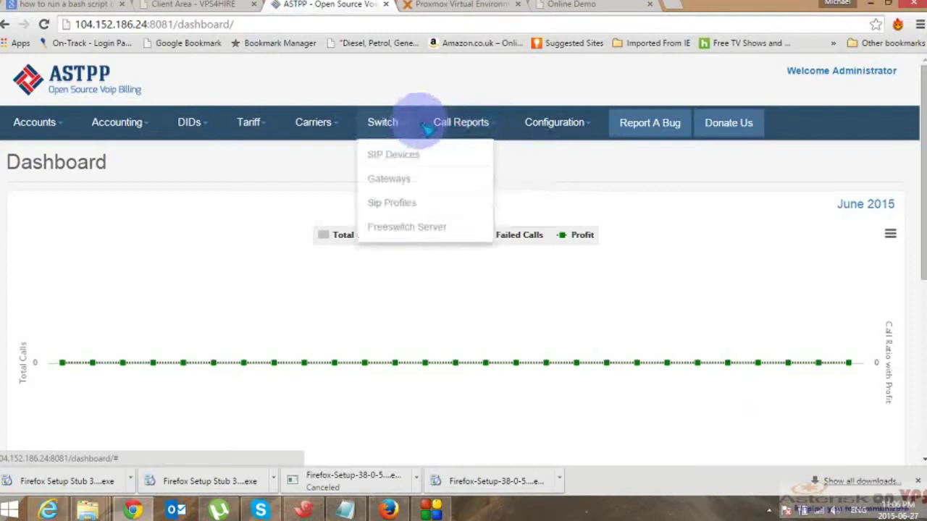
{"action": "mouse_move", "coordinate": [563, 122]}
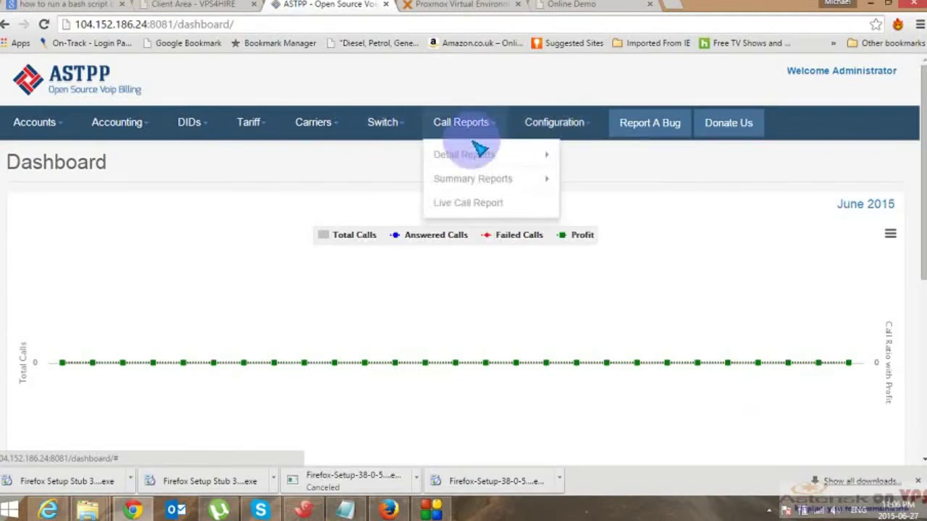
{"action": "mouse_move", "coordinate": [409, 141]}
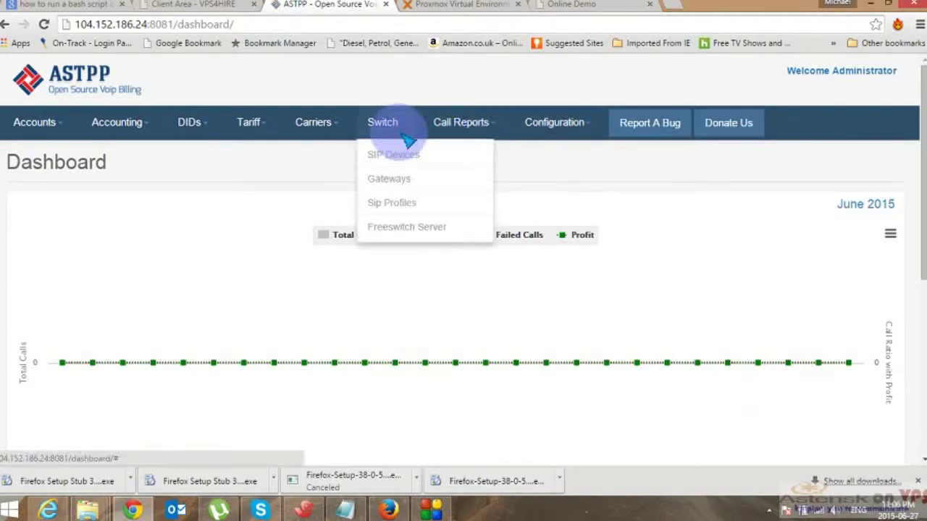
{"action": "left_click", "coordinate": [397, 205]}
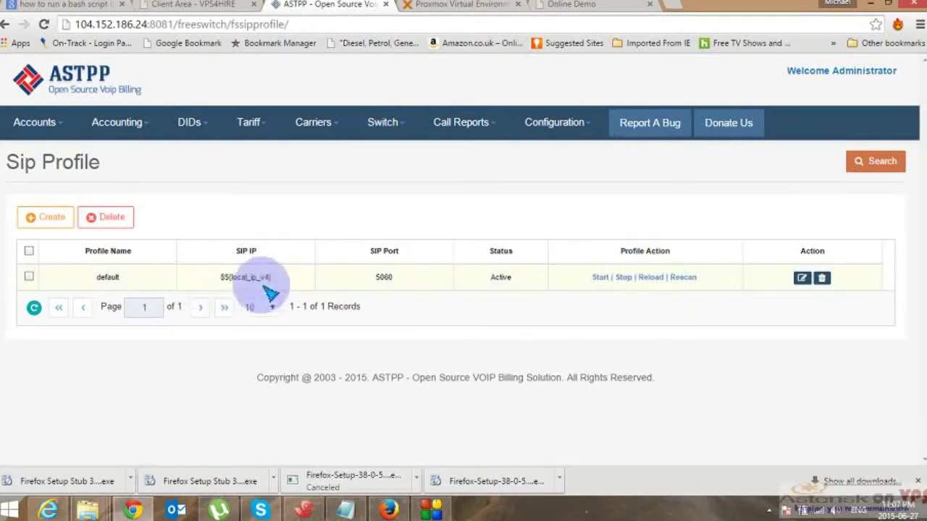
{"action": "left_click_drag", "start_coordinate": [275, 278], "coordinate": [224, 286]}
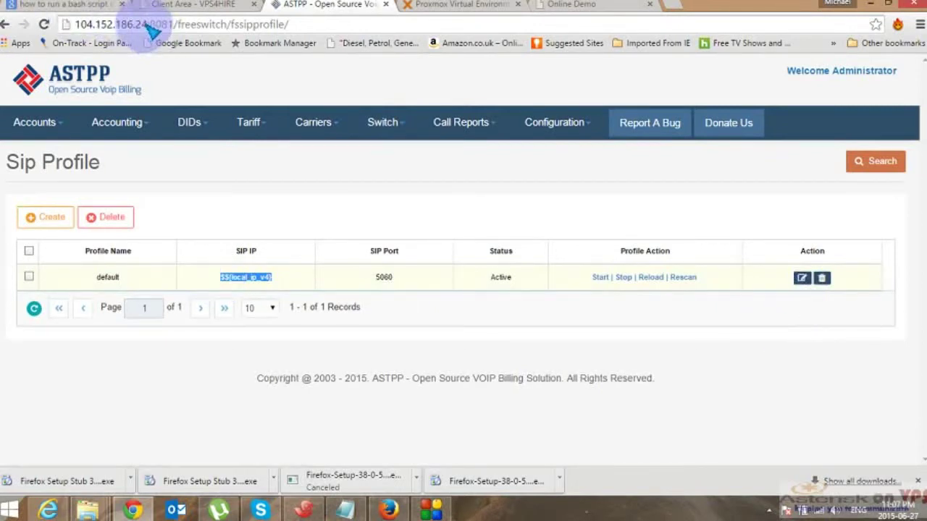
Set the default SIP profile's Sip IP to the server address copied from the page URL, 104.152.186.24, and save the profile.
{"action": "double_click", "coordinate": [86, 27]}
{"action": "right_click", "coordinate": [87, 29]}
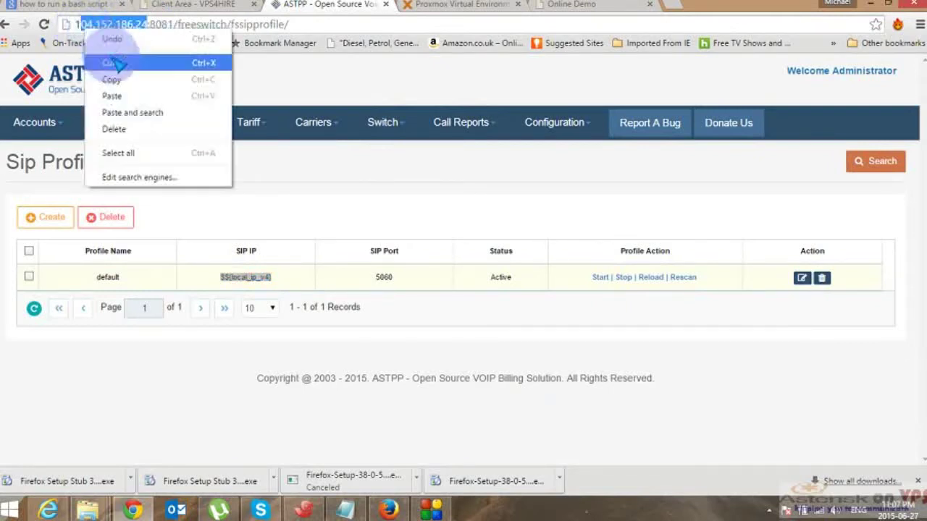
{"action": "left_click", "coordinate": [109, 77]}
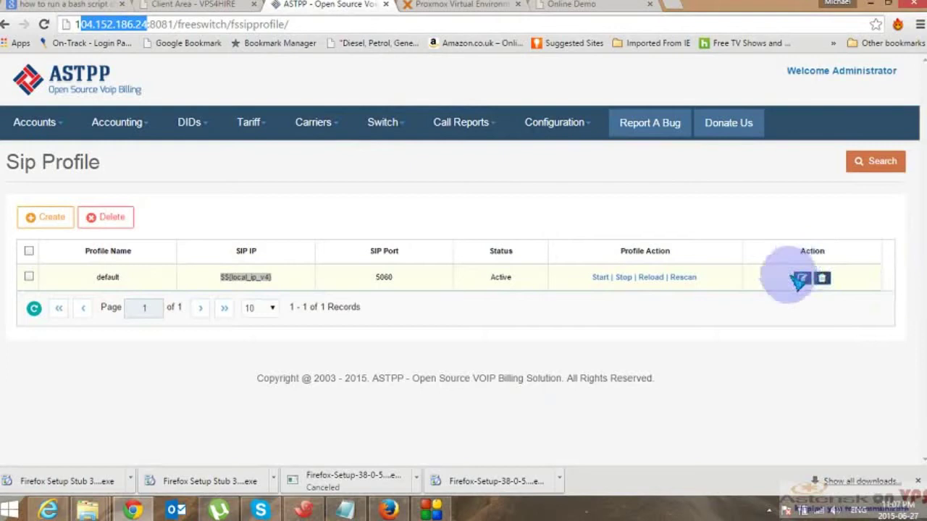
{"action": "left_click", "coordinate": [803, 278]}
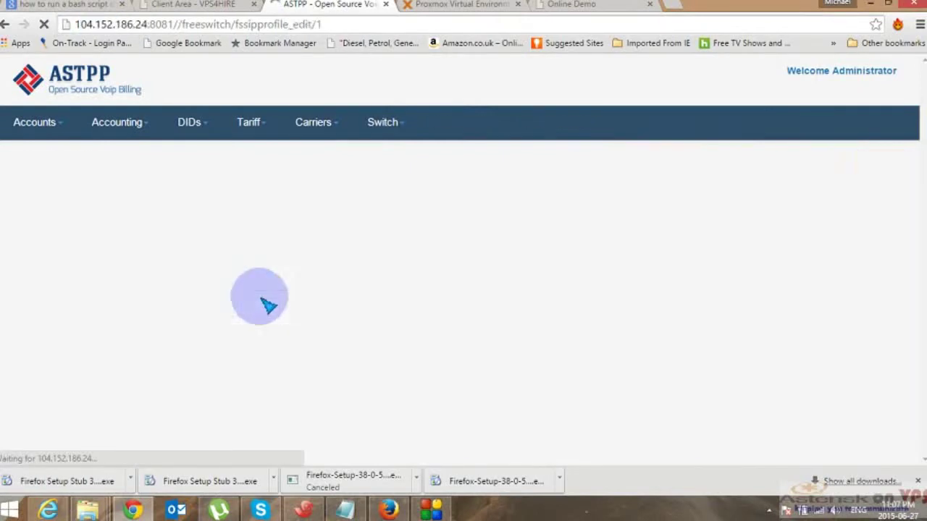
{"action": "left_click_drag", "start_coordinate": [474, 247], "coordinate": [351, 242]}
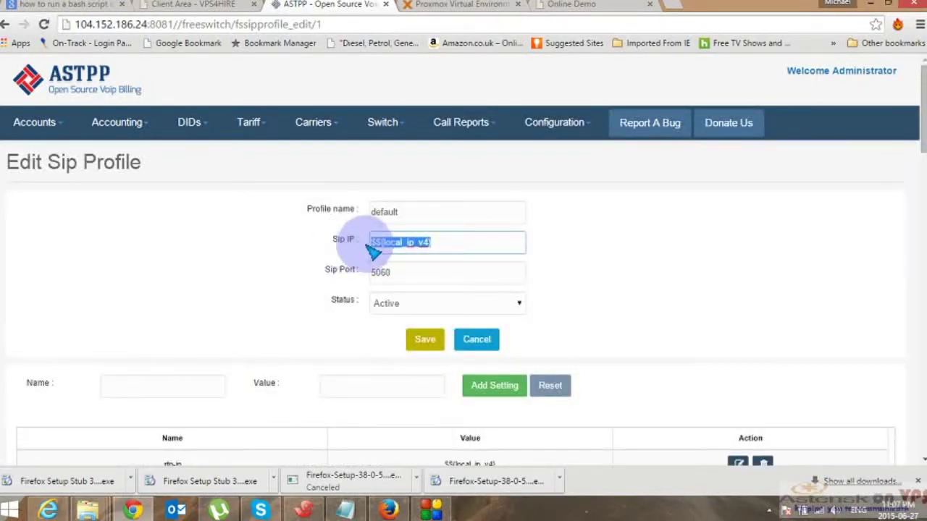
{"action": "type", "text": "1"}
{"action": "right_click", "coordinate": [392, 248]}
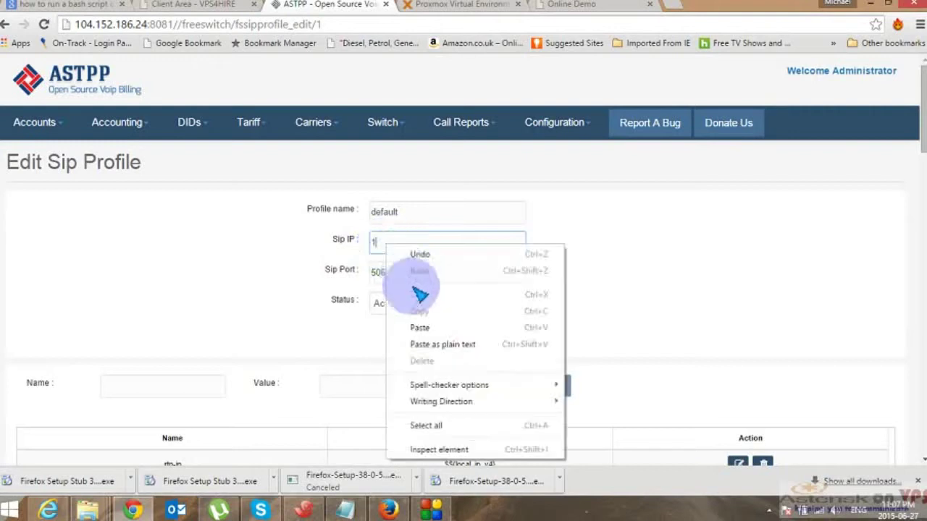
{"action": "left_click", "coordinate": [413, 327]}
{"action": "left_click", "coordinate": [435, 346]}
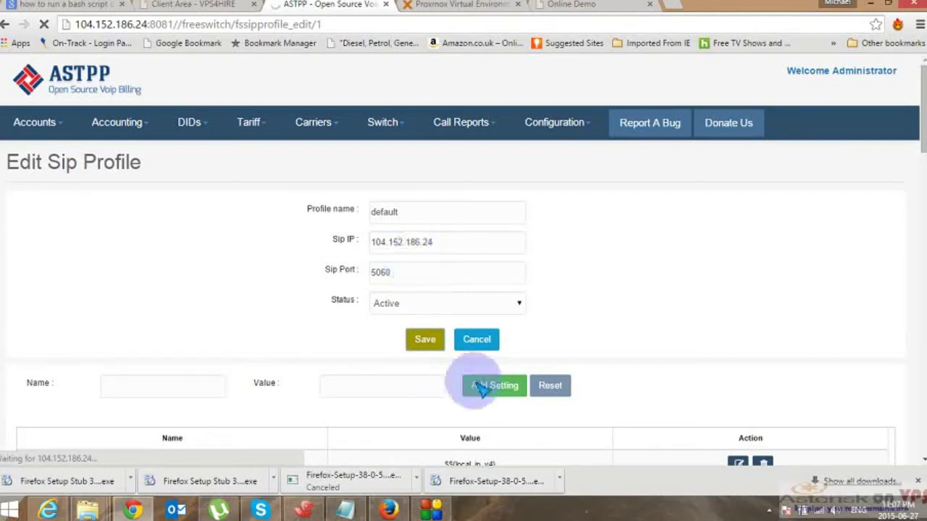
{"action": "left_click", "coordinate": [425, 340]}
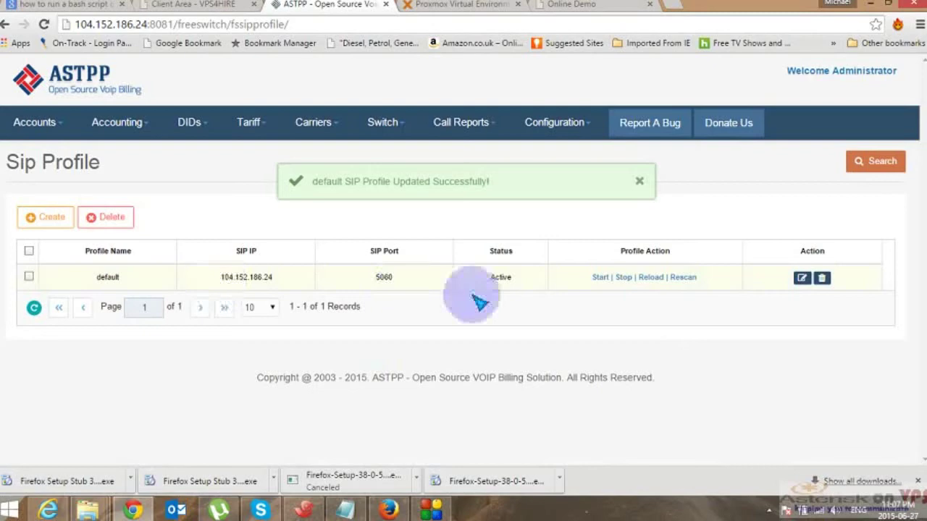
Reopen the default SIP profile and update its rtp-ip setting to 104.152.186.24.
{"action": "left_click", "coordinate": [802, 279]}
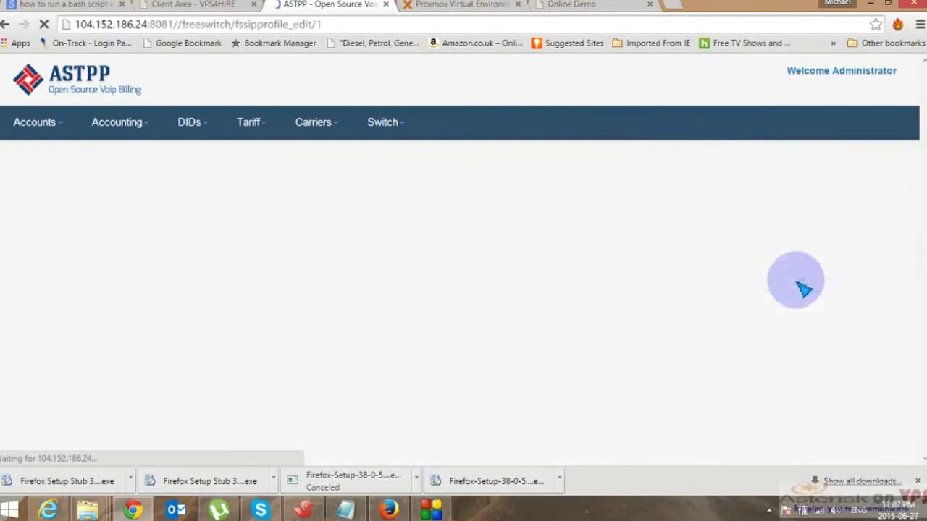
{"action": "scroll", "coordinate": [414, 308], "scroll_direction": "down", "scroll_amount": 2}
{"action": "scroll", "coordinate": [422, 312], "scroll_direction": "down", "scroll_amount": 4}
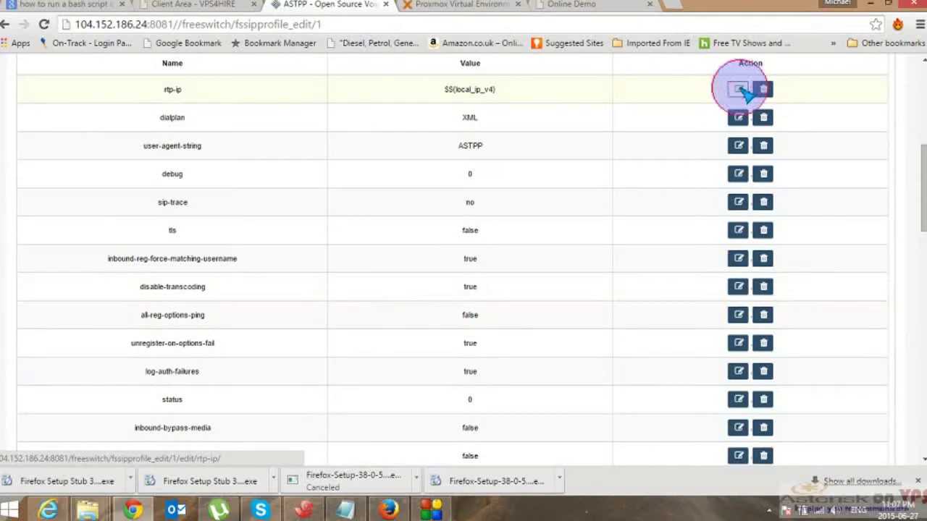
{"action": "left_click", "coordinate": [740, 90]}
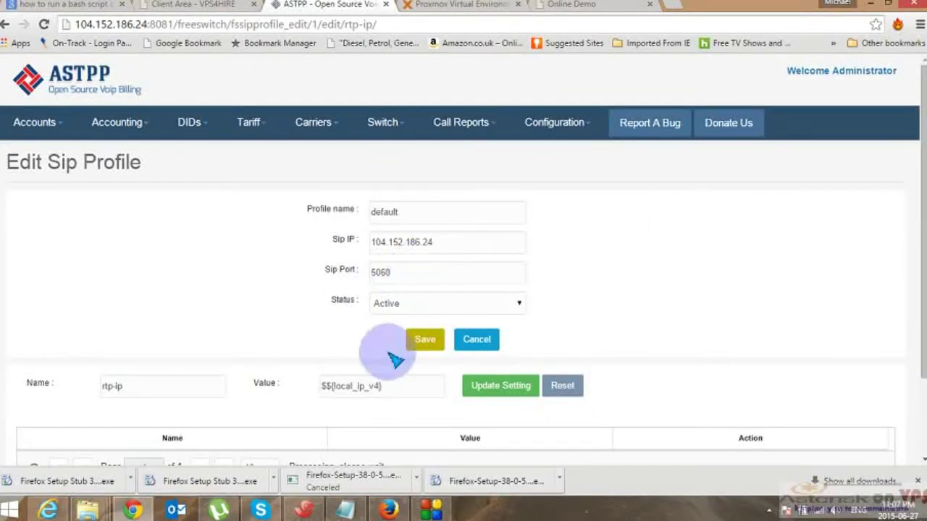
{"action": "left_click_drag", "start_coordinate": [393, 385], "coordinate": [331, 393]}
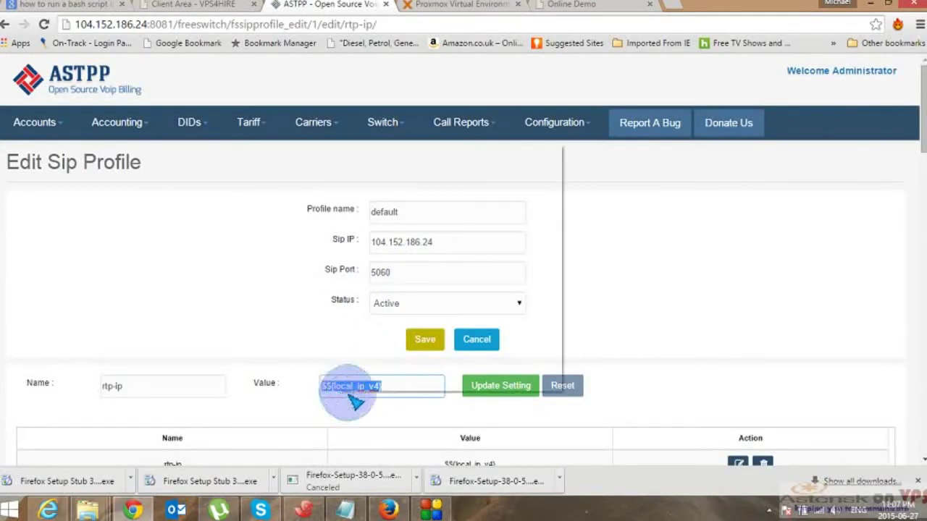
{"action": "right_click", "coordinate": [340, 395]}
{"action": "left_click", "coordinate": [374, 227]}
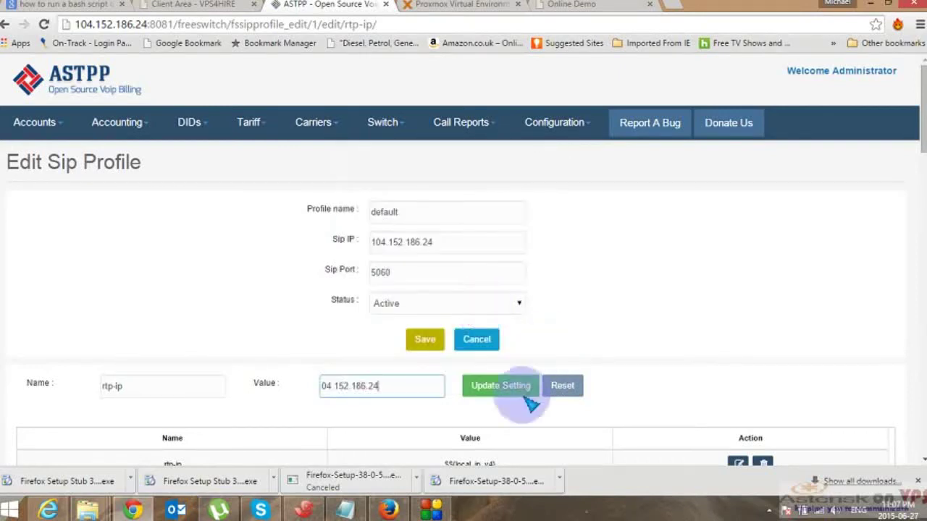
{"action": "left_click", "coordinate": [323, 387]}
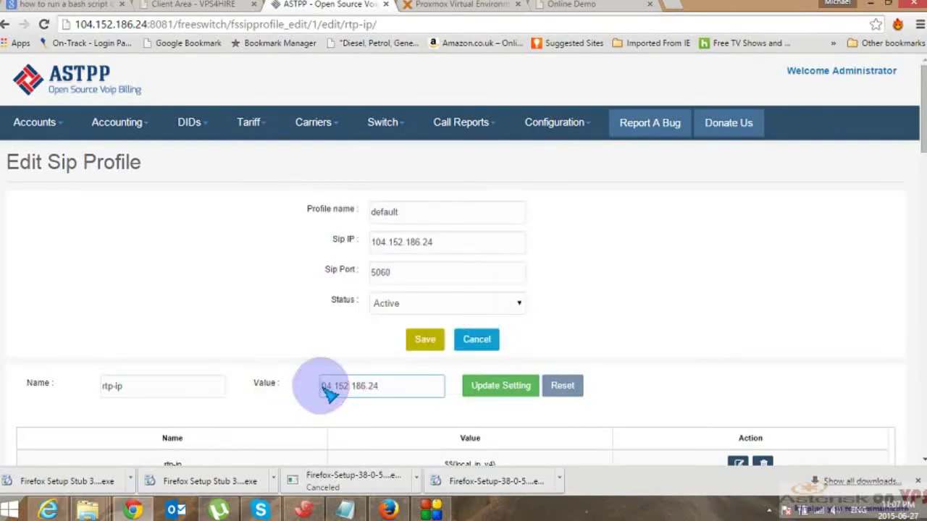
{"action": "type", "text": "1"}
{"action": "left_click", "coordinate": [489, 387]}
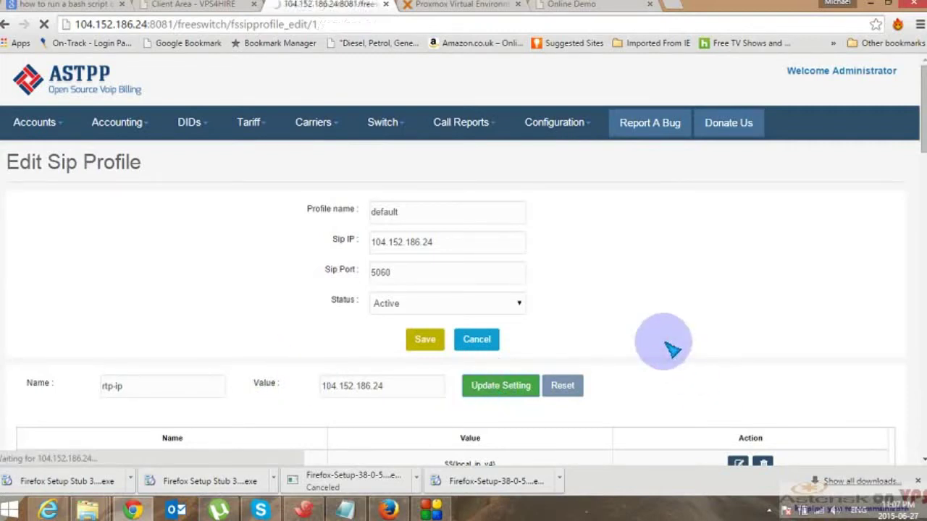
Set the default SIP profile's inbound-codec-prefs to PCMU,PCMA,G729 and update the setting.
{"action": "scroll", "coordinate": [580, 328], "scroll_direction": "down", "scroll_amount": 2}
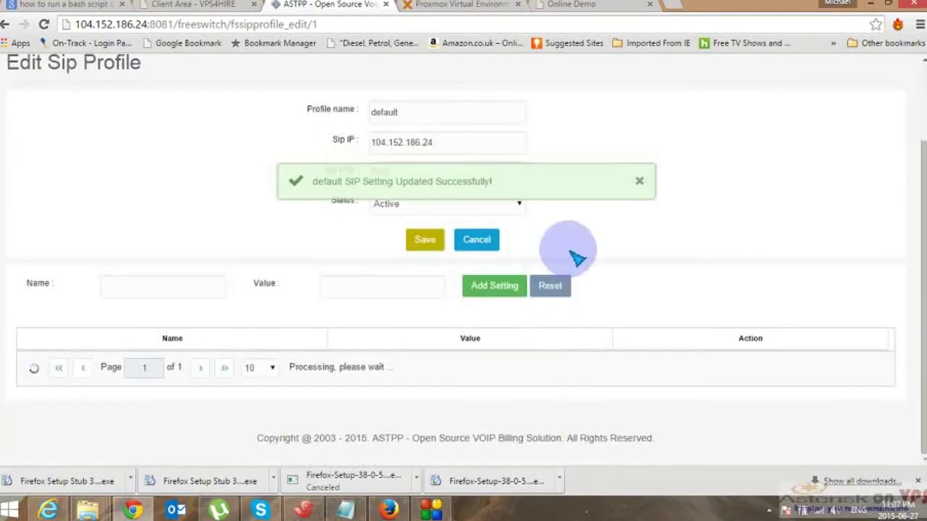
{"action": "scroll", "coordinate": [568, 258], "scroll_direction": "down", "scroll_amount": 2}
{"action": "scroll", "coordinate": [555, 262], "scroll_direction": "down", "scroll_amount": 10}
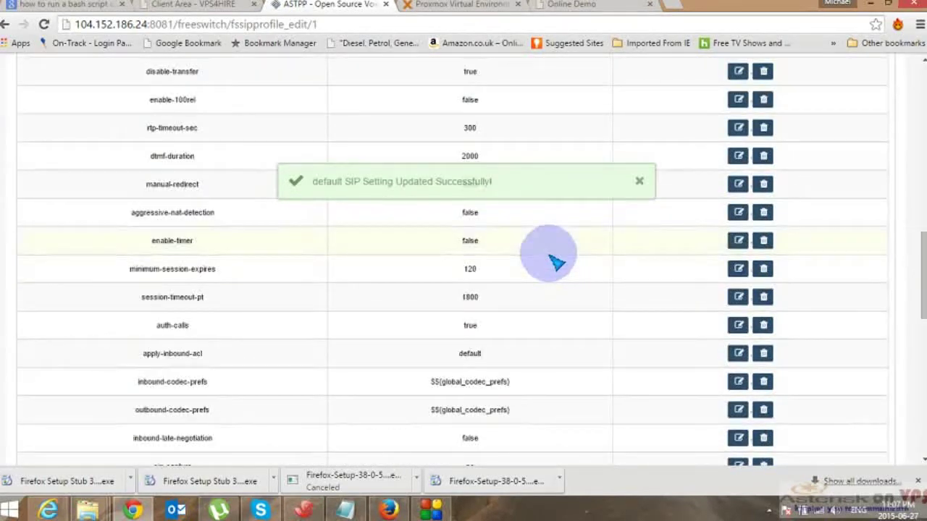
{"action": "scroll", "coordinate": [380, 226], "scroll_direction": "up", "scroll_amount": 1}
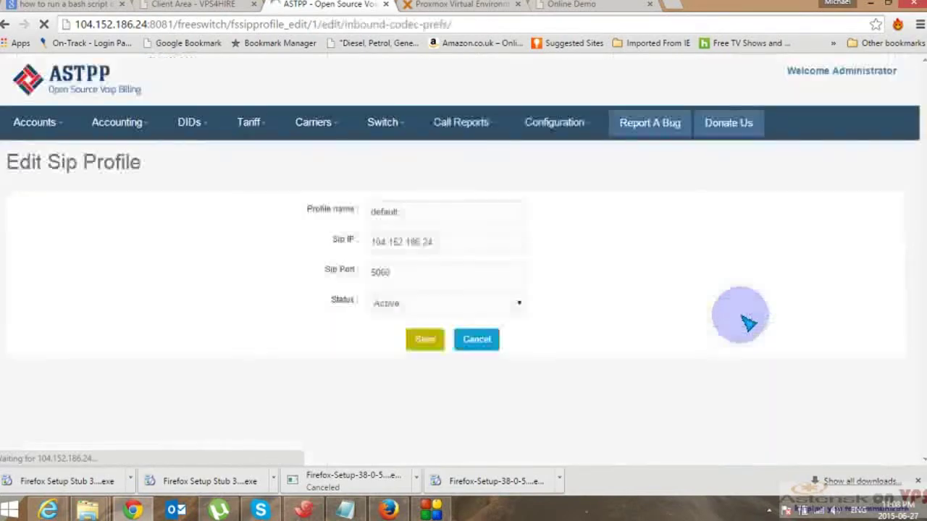
{"action": "left_click_drag", "start_coordinate": [423, 389], "coordinate": [323, 385]}
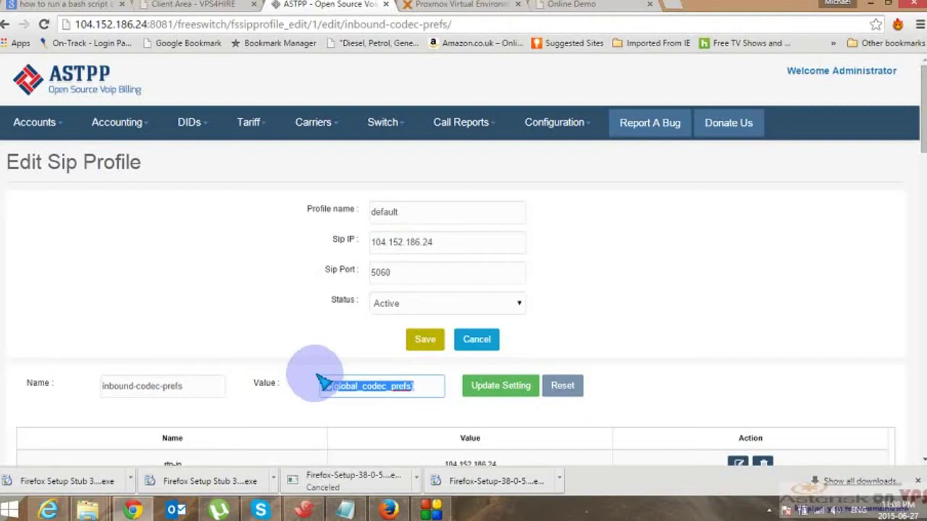
{"action": "key", "text": "BackSpace"}
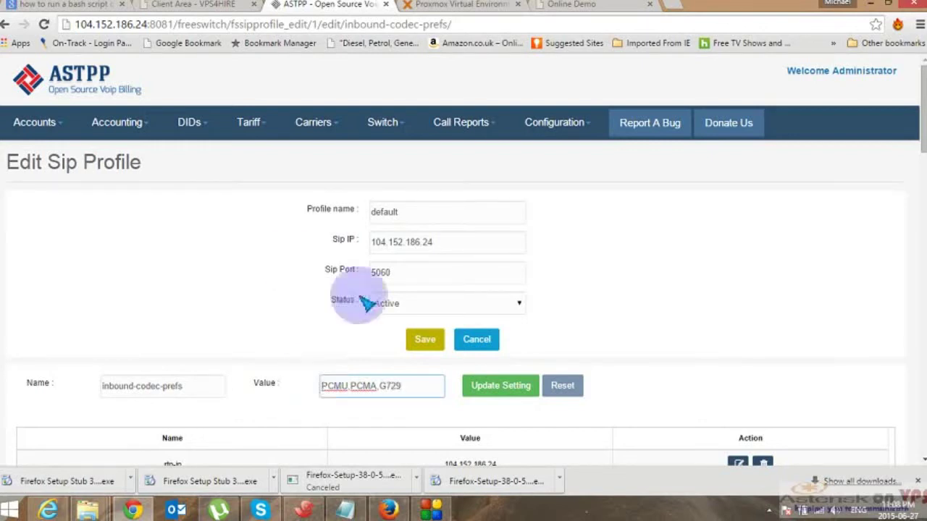
{"action": "left_click", "coordinate": [507, 387]}
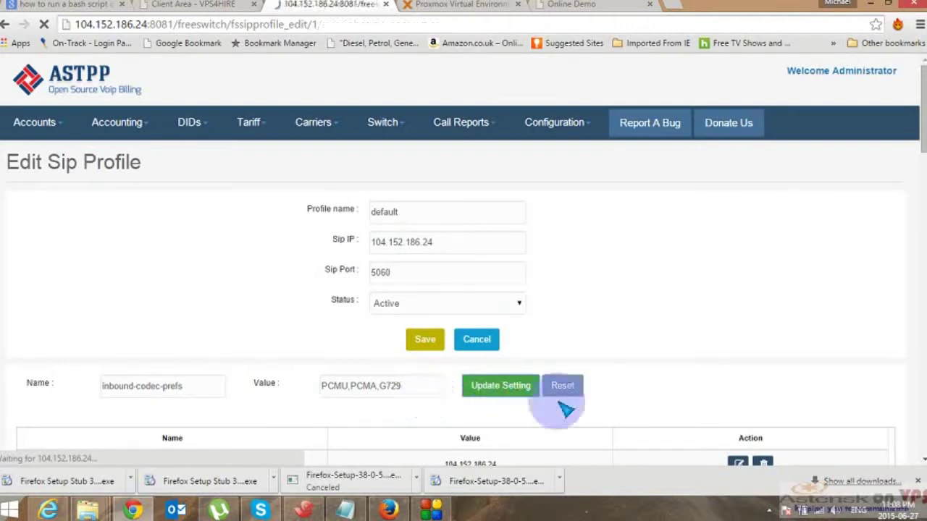
Copy the inbound-codec-prefs value PCMU,PCMA,G729 into the outbound-codec-prefs setting and update it.
{"action": "scroll", "coordinate": [510, 391], "scroll_direction": "down", "scroll_amount": 2}
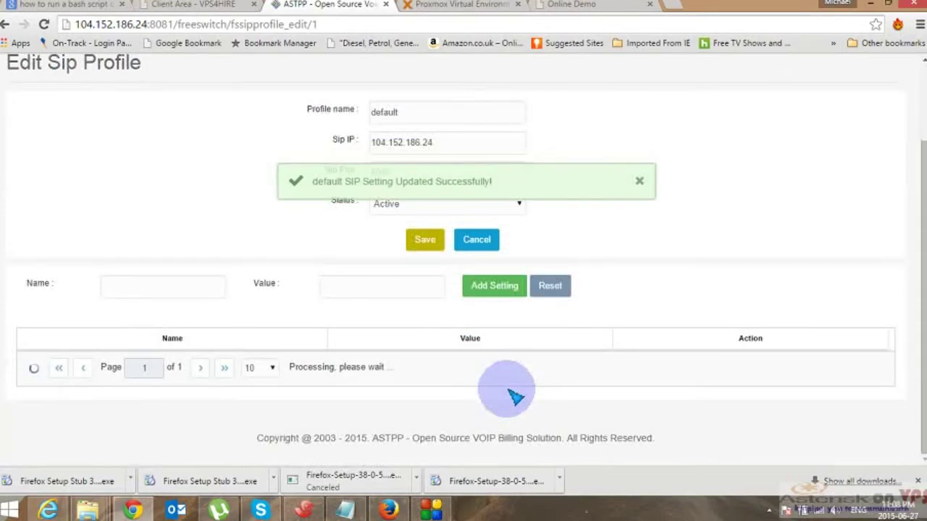
{"action": "scroll", "coordinate": [510, 392], "scroll_direction": "down", "scroll_amount": 7}
{"action": "scroll", "coordinate": [510, 381], "scroll_direction": "down", "scroll_amount": 7}
{"action": "scroll", "coordinate": [506, 377], "scroll_direction": "up", "scroll_amount": 2}
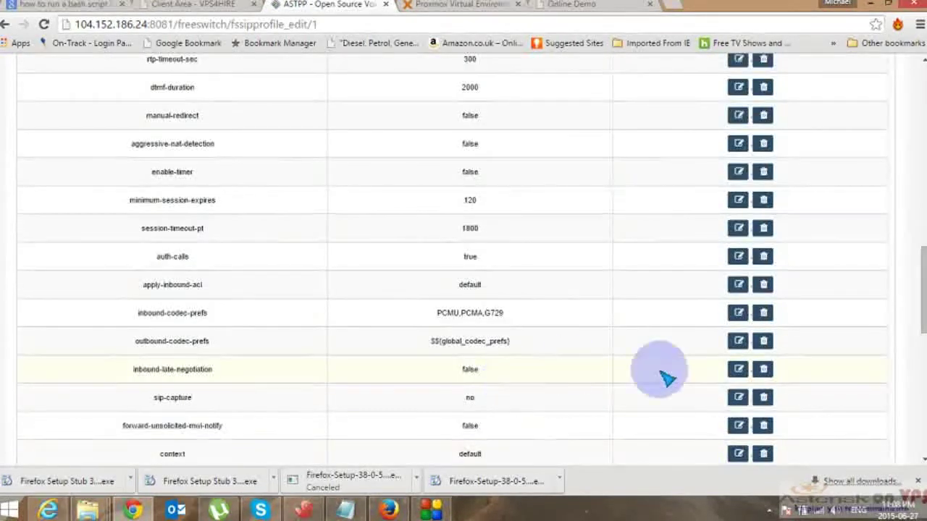
{"action": "left_click_drag", "start_coordinate": [507, 318], "coordinate": [443, 334]}
{"action": "key", "text": "ctrl+c"}
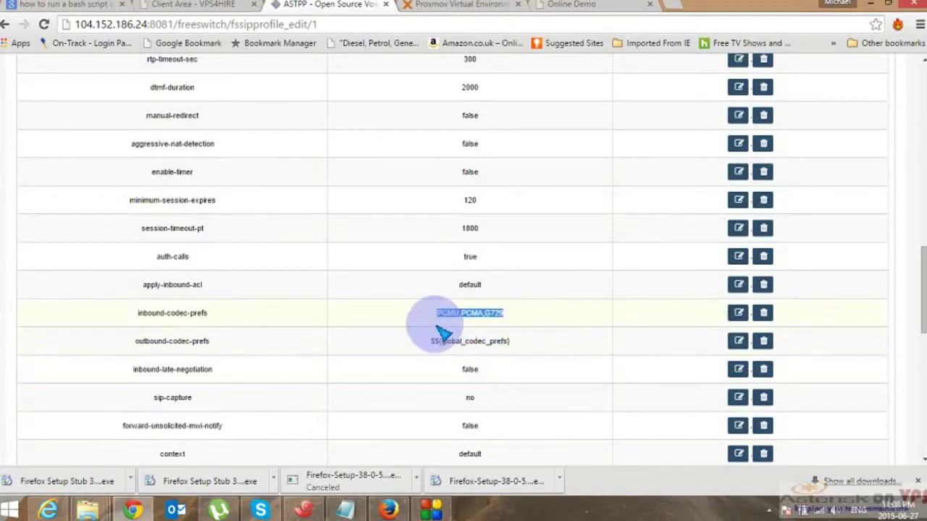
{"action": "right_click", "coordinate": [463, 315]}
{"action": "left_click", "coordinate": [500, 331]}
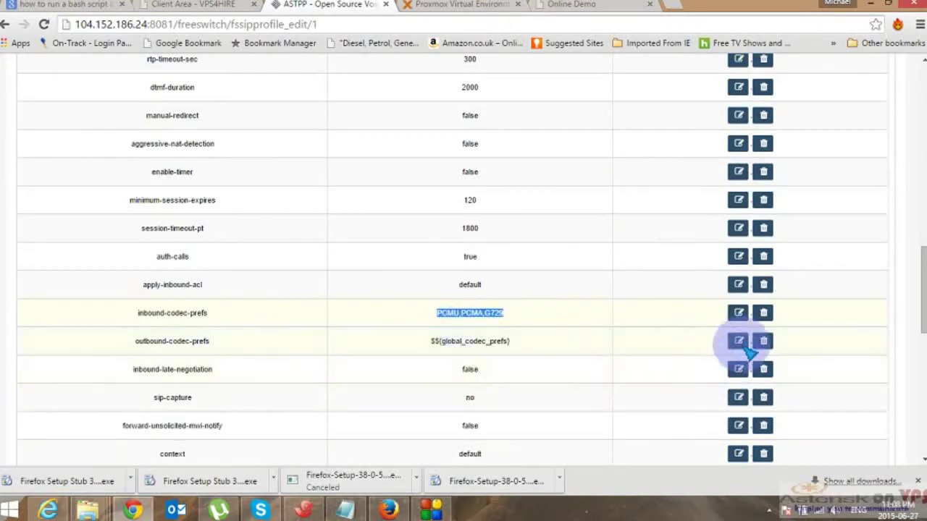
{"action": "left_click", "coordinate": [738, 341]}
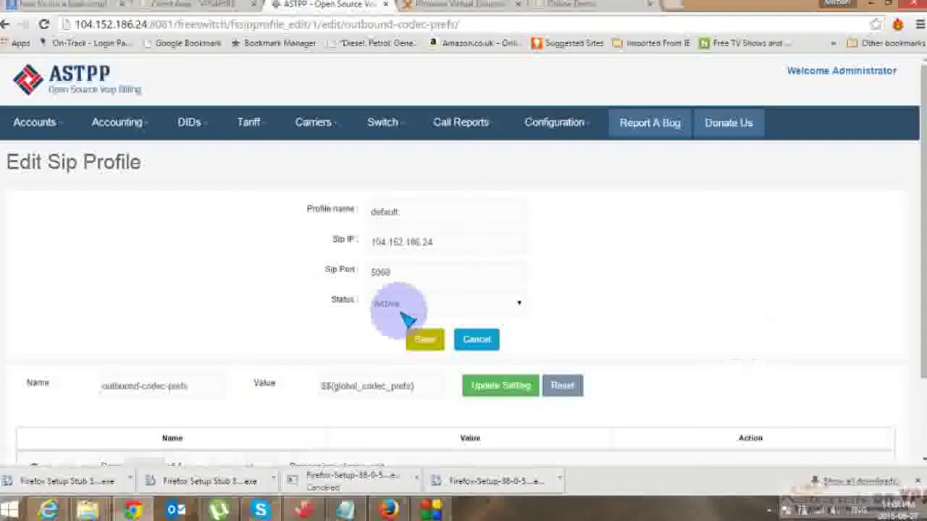
{"action": "left_click_drag", "start_coordinate": [424, 384], "coordinate": [332, 387]}
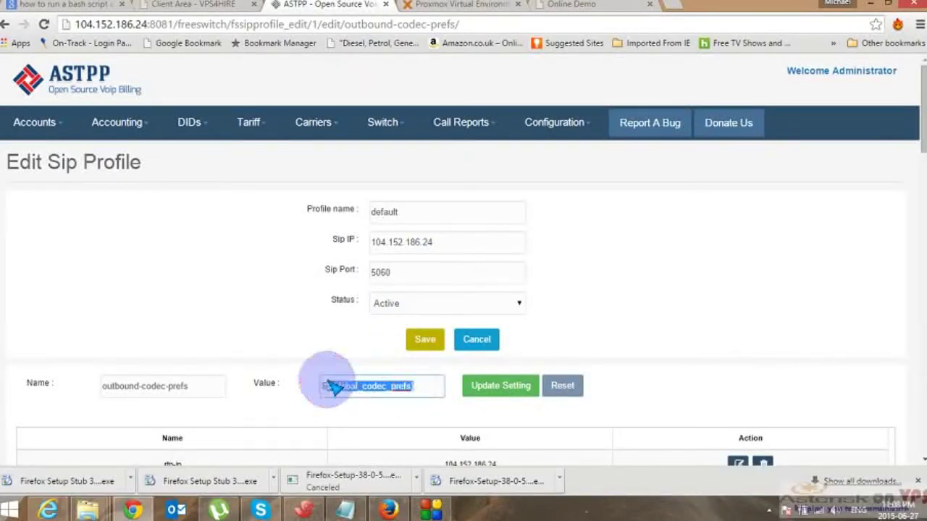
{"action": "right_click", "coordinate": [326, 386]}
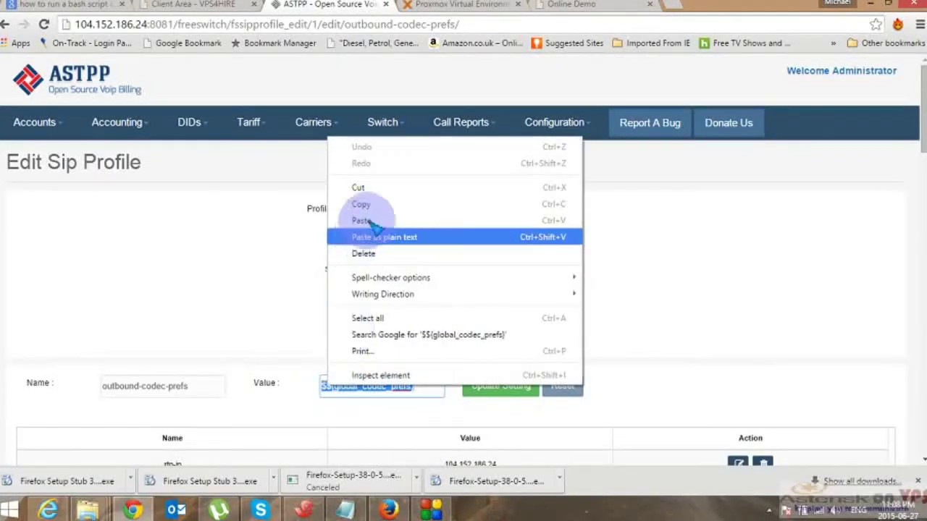
{"action": "left_click", "coordinate": [366, 220]}
{"action": "left_click", "coordinate": [507, 395]}
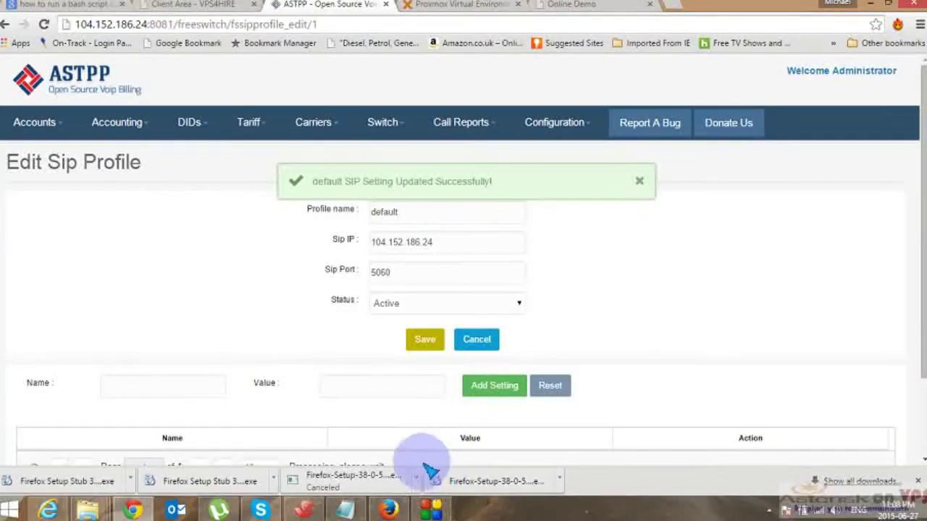
Switch to Xshell, reconnect the VPN session to the server and start the FreeSWITCH console with fs_cli.
{"action": "left_click", "coordinate": [349, 509]}
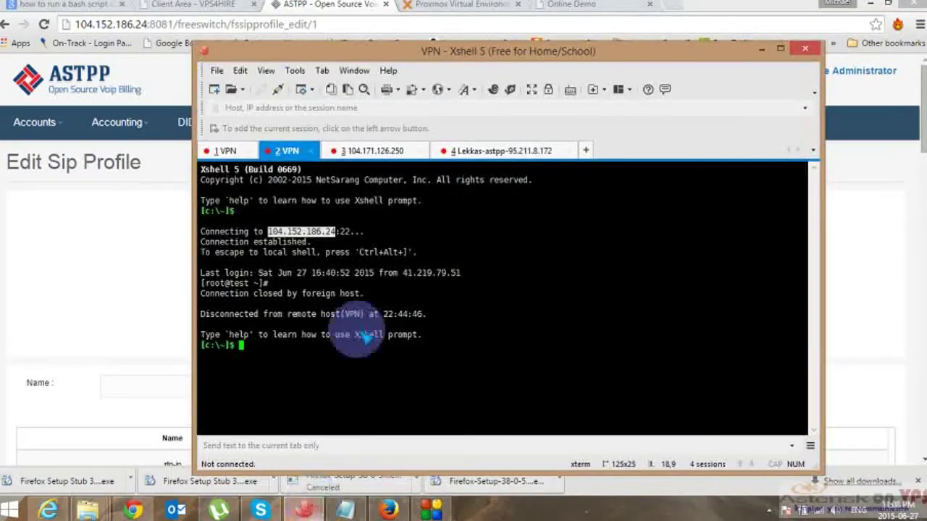
{"action": "left_click", "coordinate": [279, 93]}
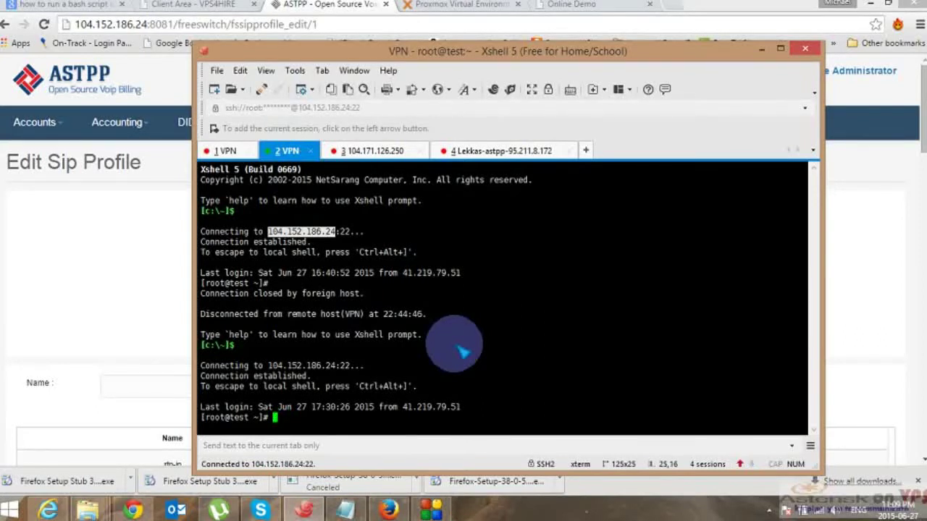
{"action": "type", "text": "li"}
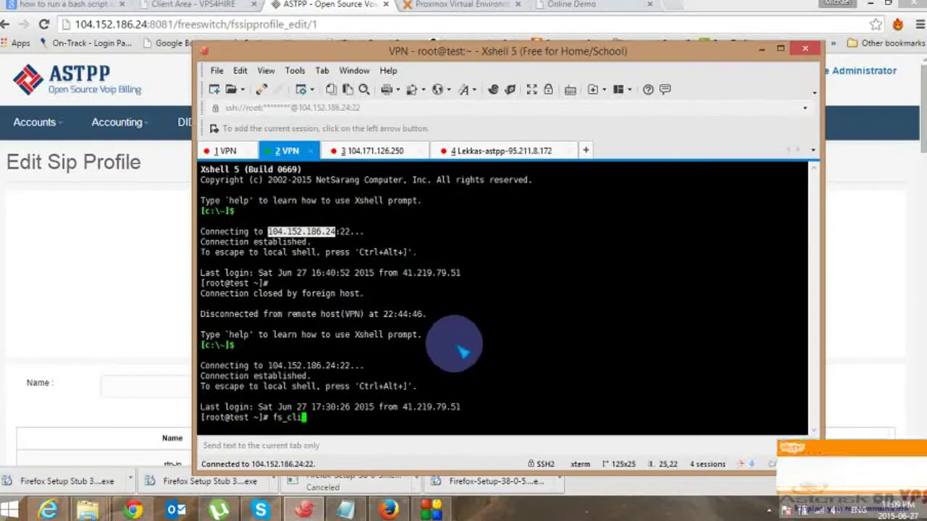
{"action": "key", "text": "Return"}
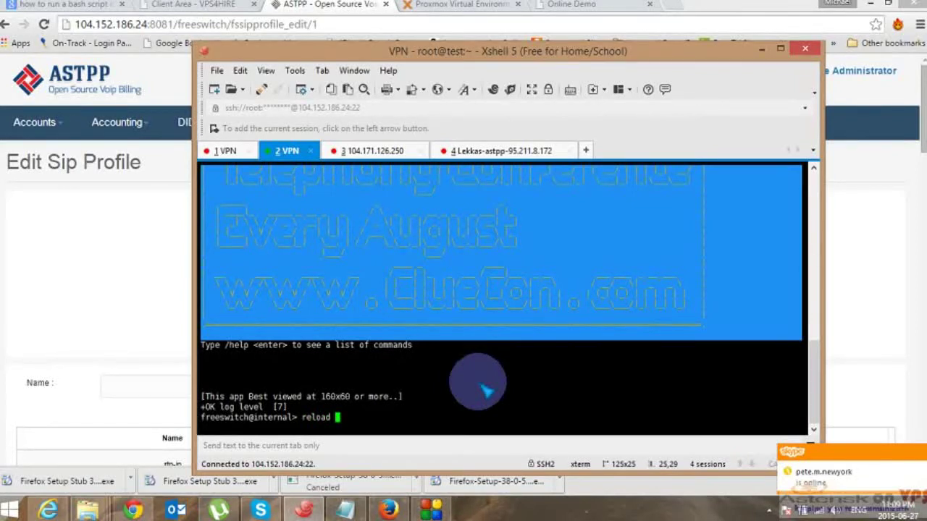
Reload the mod_xml_curl and mod_xml_cdr modules in the FreeSWITCH console.
{"action": "type", "text": "m"}
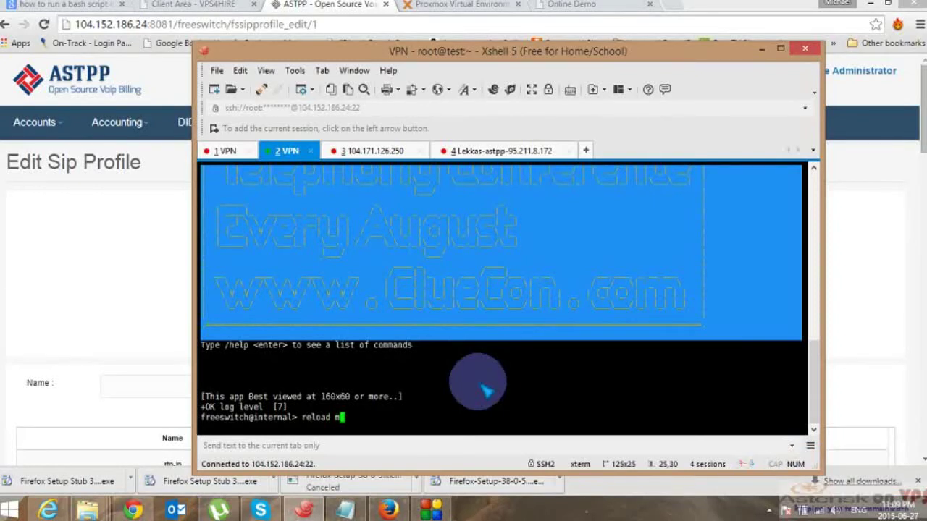
{"action": "type", "text": "od_xml_curl"}
{"action": "key", "text": "Return"}
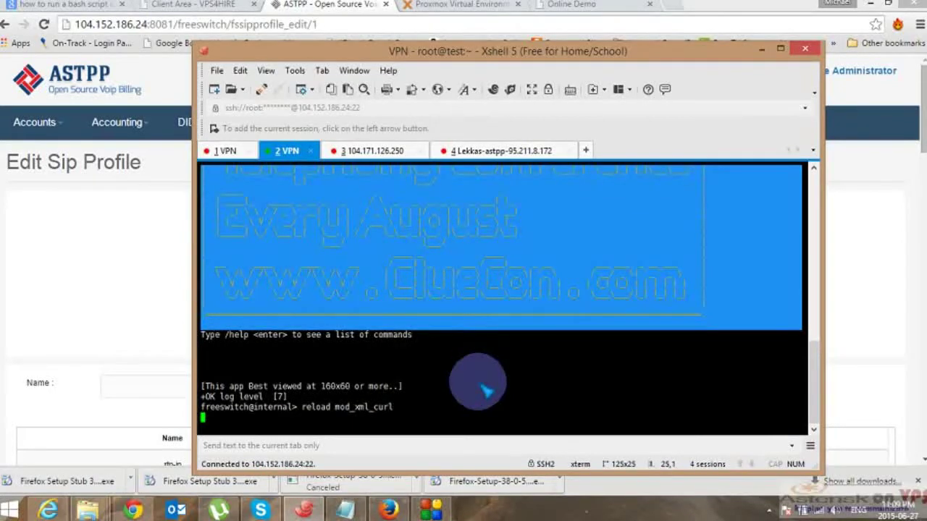
{"action": "type", "text": "reload"}
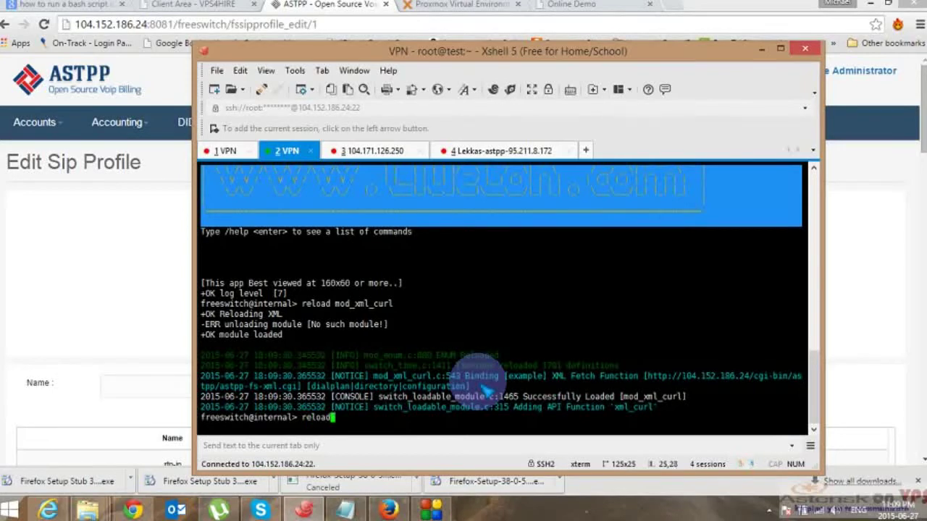
{"action": "type", "text": " mod_xml_cdr"}
{"action": "key", "text": "Return"}
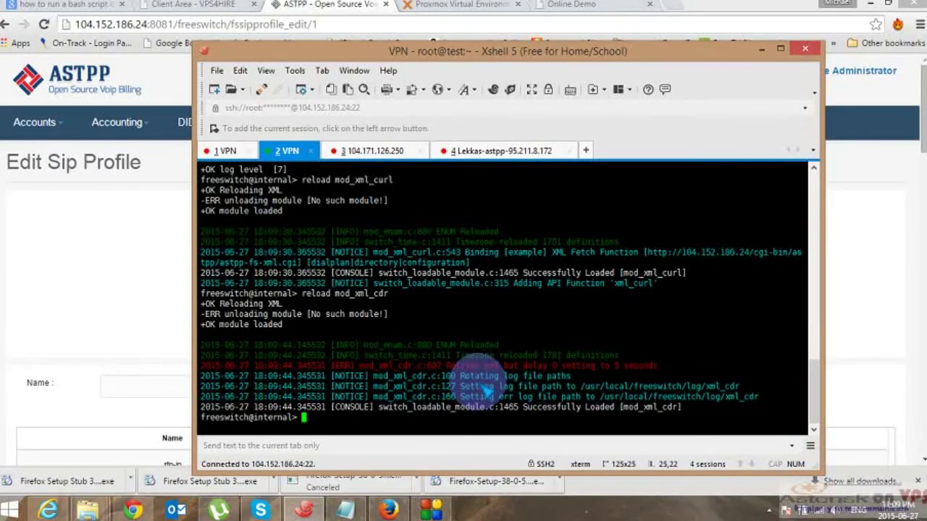
List the SIP profiles with sofia status and switch to the ASTPP page in the browser.
{"action": "type", "text": "sofia stat"}
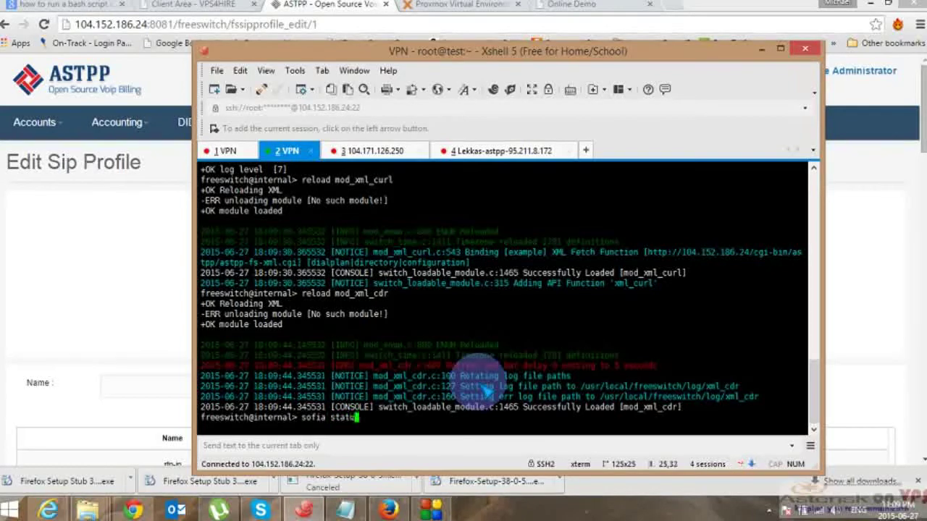
{"action": "type", "text": "us"}
{"action": "key", "text": "Return"}
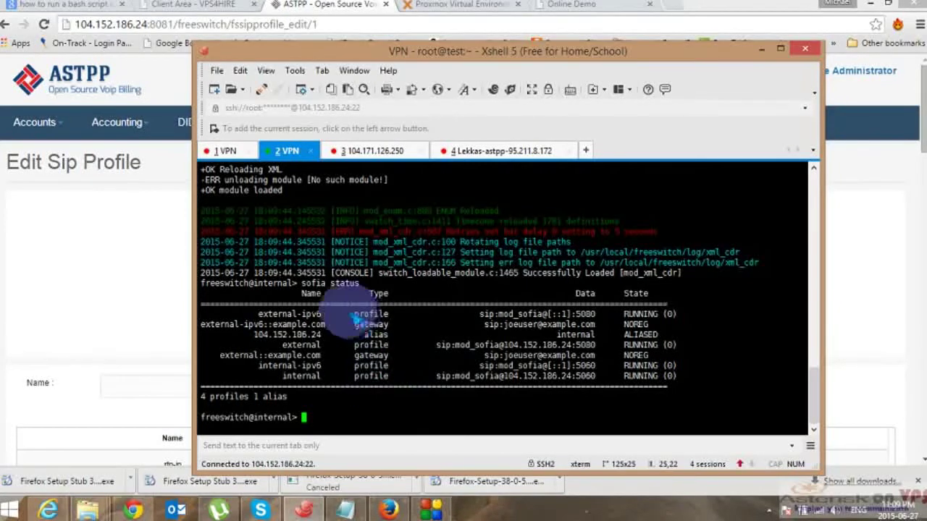
{"action": "mouse_move", "coordinate": [354, 314]}
{"action": "left_mouse_down"}
{"action": "mouse_move", "coordinate": [333, 340]}
{"action": "mouse_move", "coordinate": [370, 380]}
{"action": "mouse_move", "coordinate": [355, 393]}
{"action": "mouse_move", "coordinate": [393, 369]}
{"action": "mouse_move", "coordinate": [396, 380]}
{"action": "mouse_move", "coordinate": [366, 315]}
{"action": "left_mouse_up"}
{"action": "left_click", "coordinate": [82, 261]}
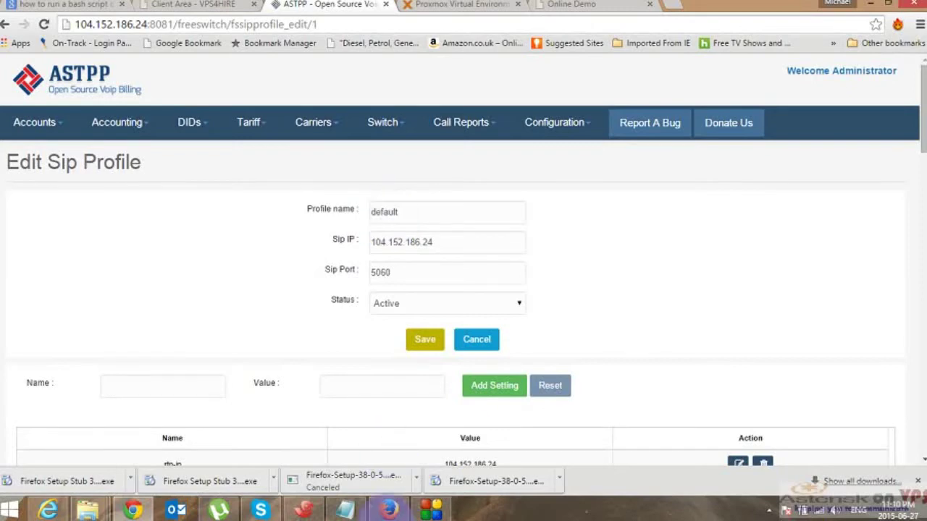
Switch back to Xshell and reload the mod_sofia module in the FreeSWITCH console.
{"action": "left_click", "coordinate": [303, 511]}
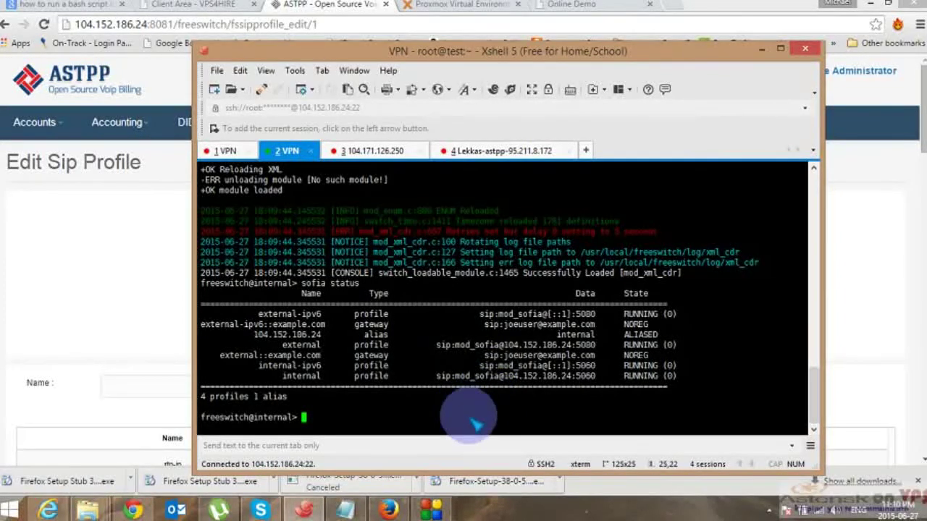
{"action": "type", "text": "reload"}
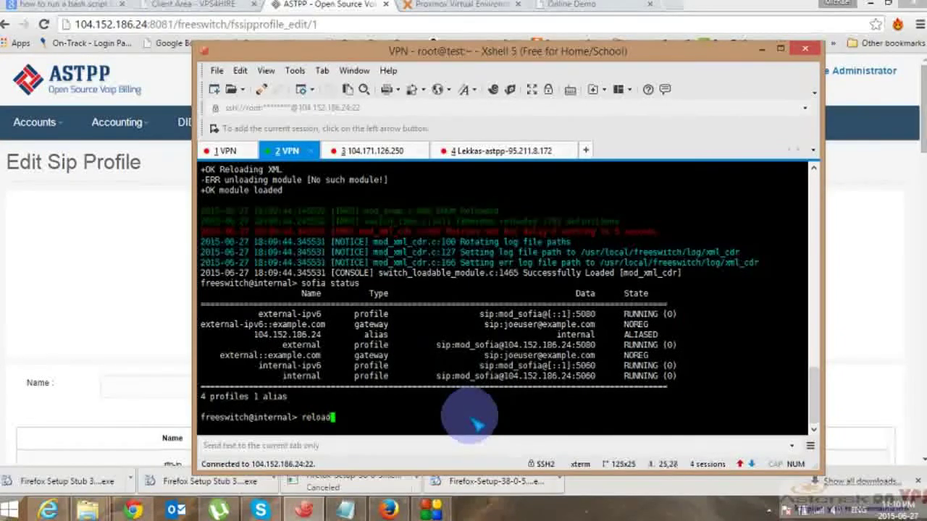
{"action": "type", "text": " mod_sofi"}
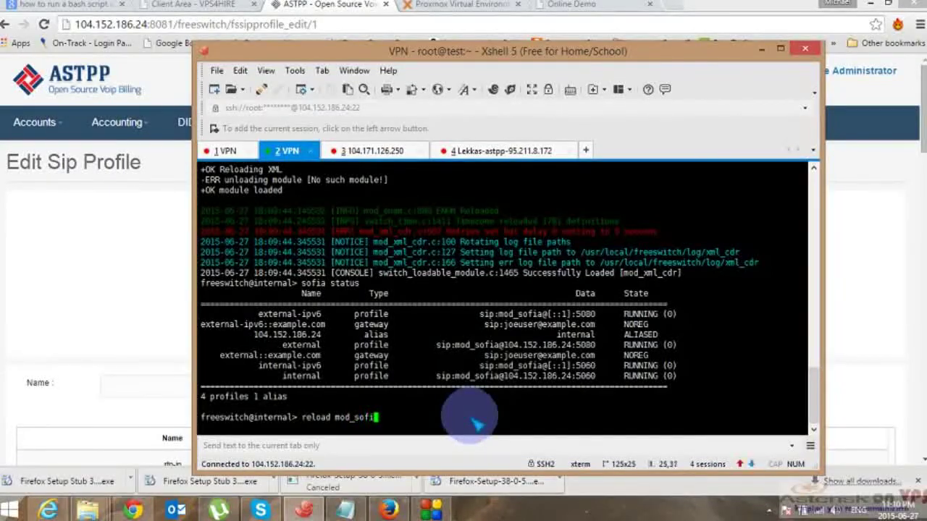
{"action": "type", "text": "a"}
{"action": "key", "text": "Return"}
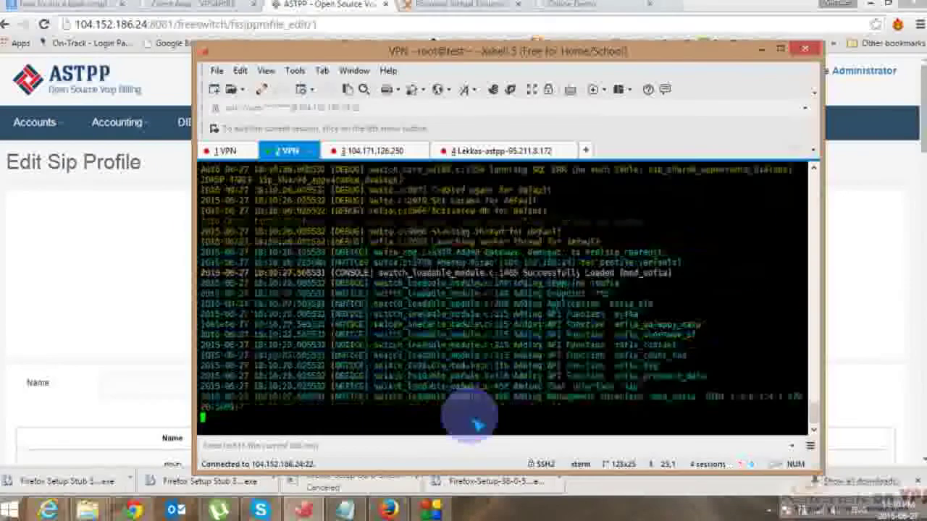
{"action": "key", "text": "Return"}
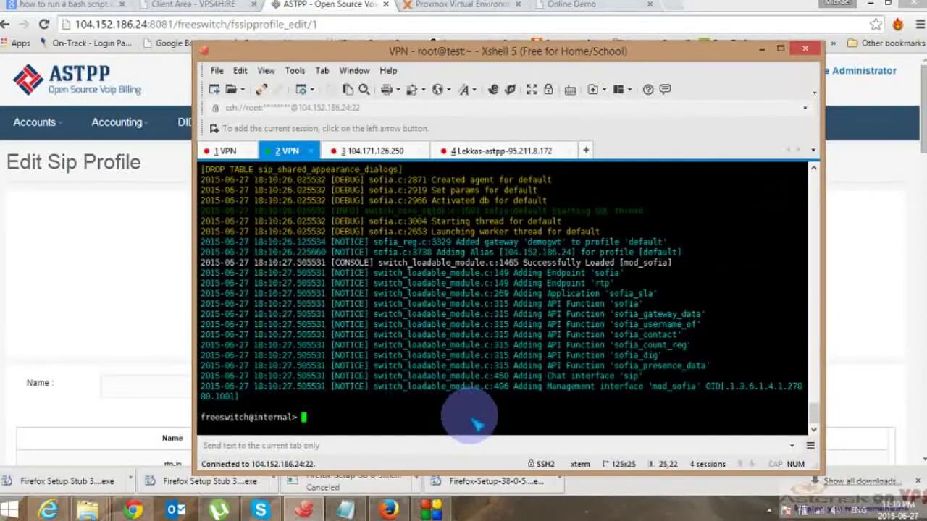
Reload the access control lists with reloadacl and check the SIP profiles with sofia status.
{"action": "type", "text": "re"}
{"action": "type", "text": "loadxml"}
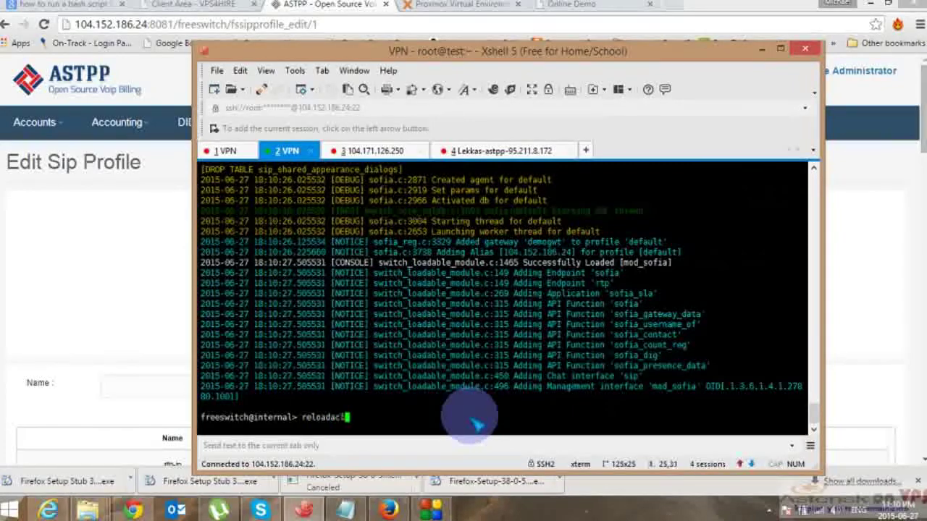
{"action": "key", "text": "Return"}
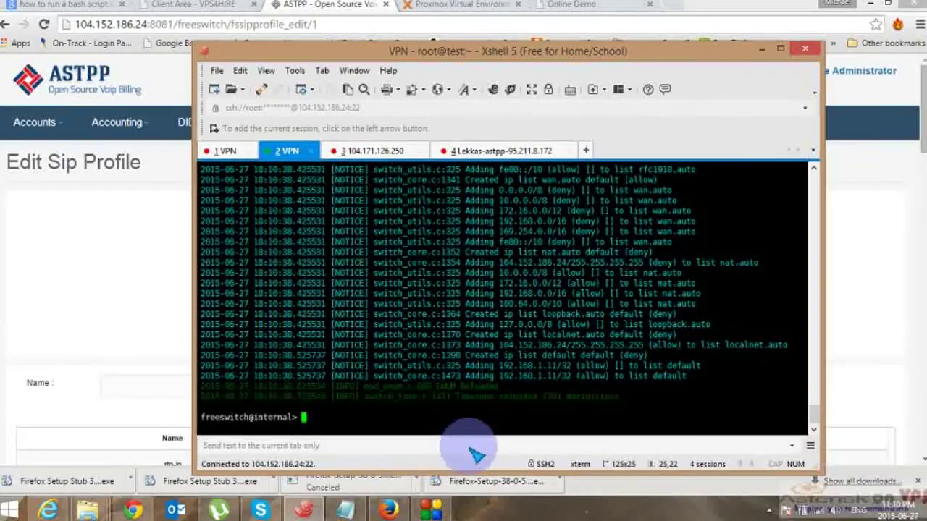
{"action": "type", "text": "sofia status"}
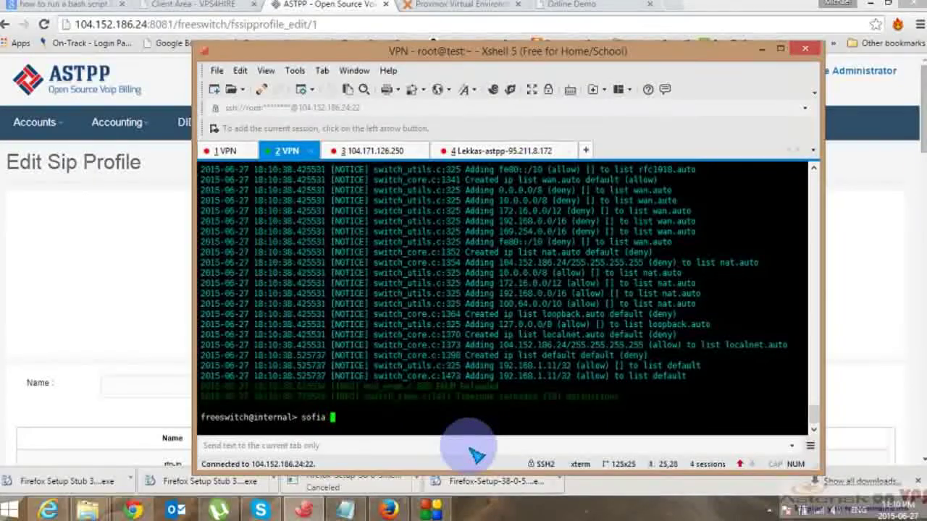
{"action": "key", "text": "Return"}
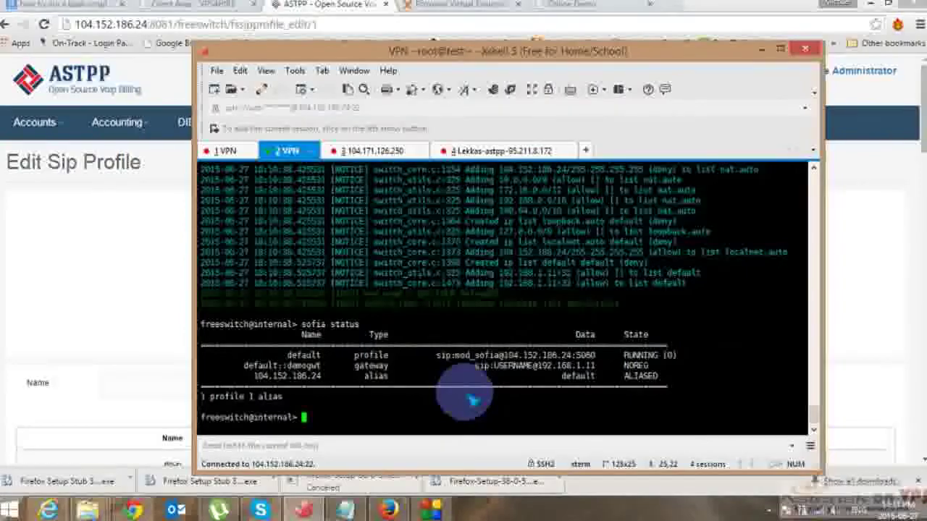
Switch to the ASTPP page in the browser and view the list of Freeswitch servers.
{"action": "left_click", "coordinate": [103, 315]}
{"action": "mouse_move", "coordinate": [376, 125]}
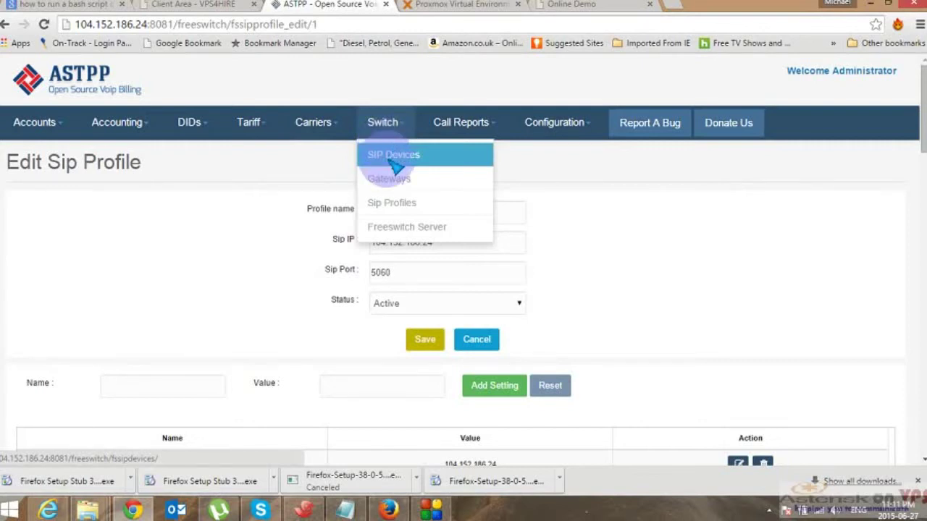
{"action": "left_click", "coordinate": [414, 228]}
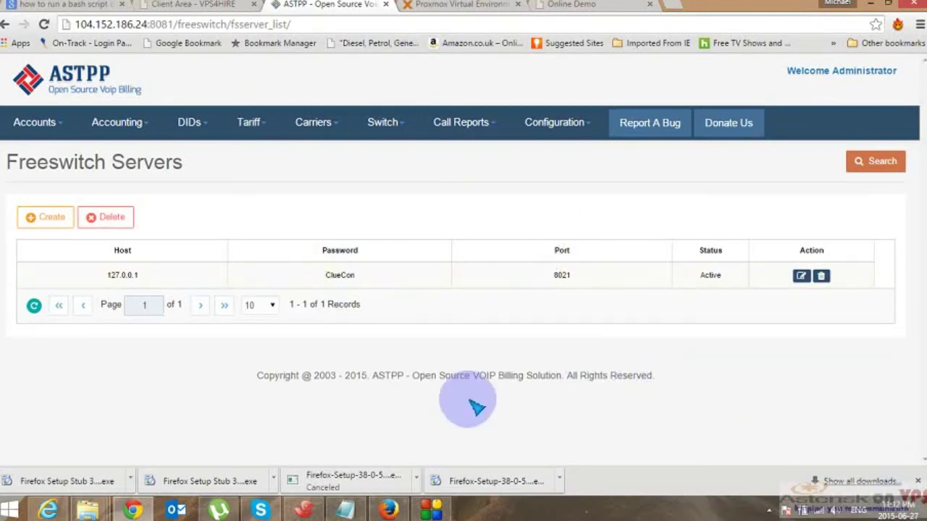
{"action": "mouse_move", "coordinate": [433, 511]}
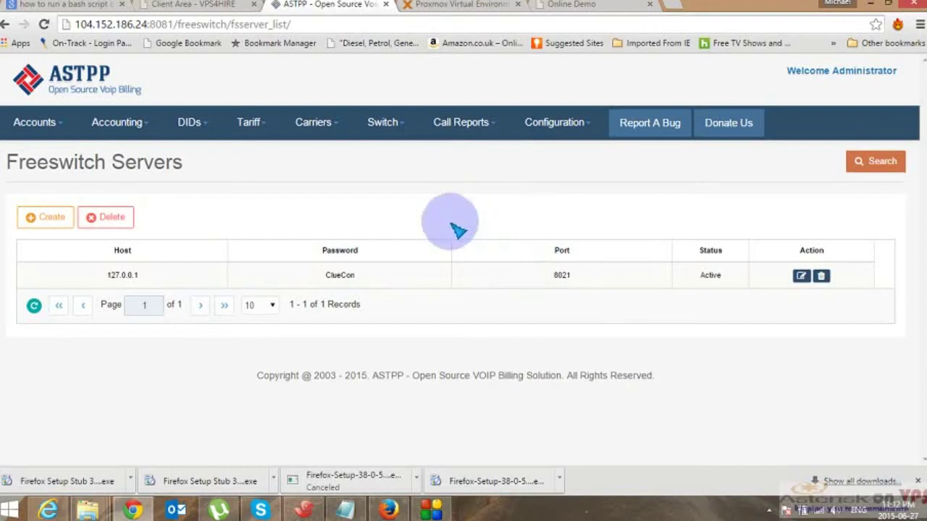
View the tariff rate groups and the origination rates in ASTPP.
{"action": "mouse_move", "coordinate": [185, 126]}
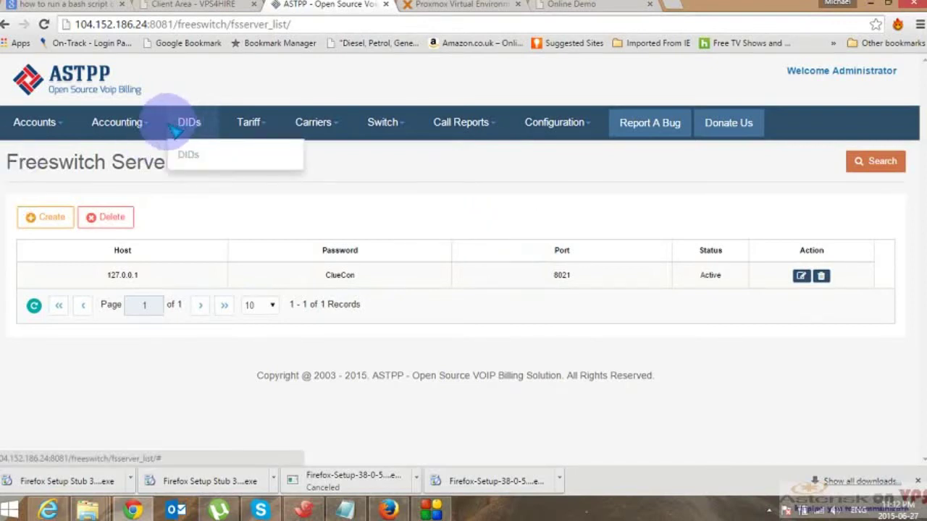
{"action": "mouse_move", "coordinate": [160, 135]}
{"action": "mouse_move", "coordinate": [64, 147]}
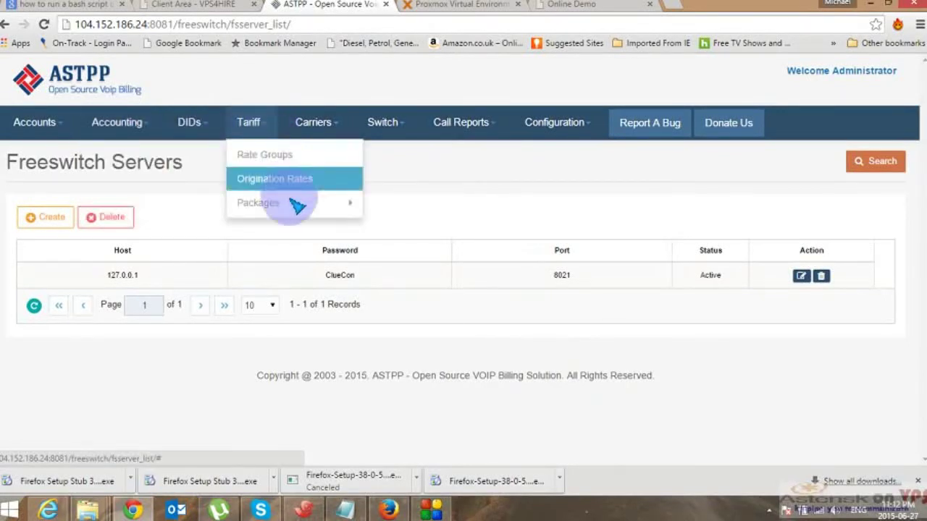
{"action": "mouse_move", "coordinate": [295, 203]}
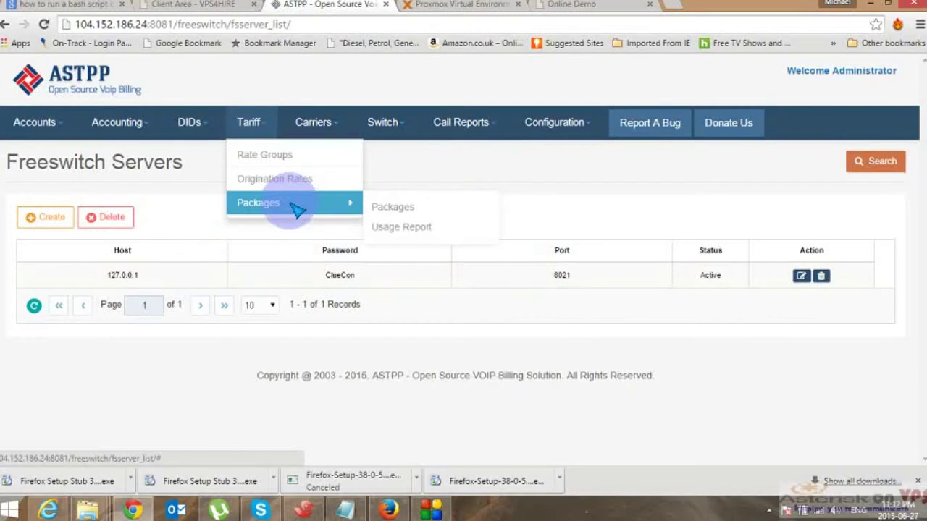
{"action": "left_click", "coordinate": [268, 161]}
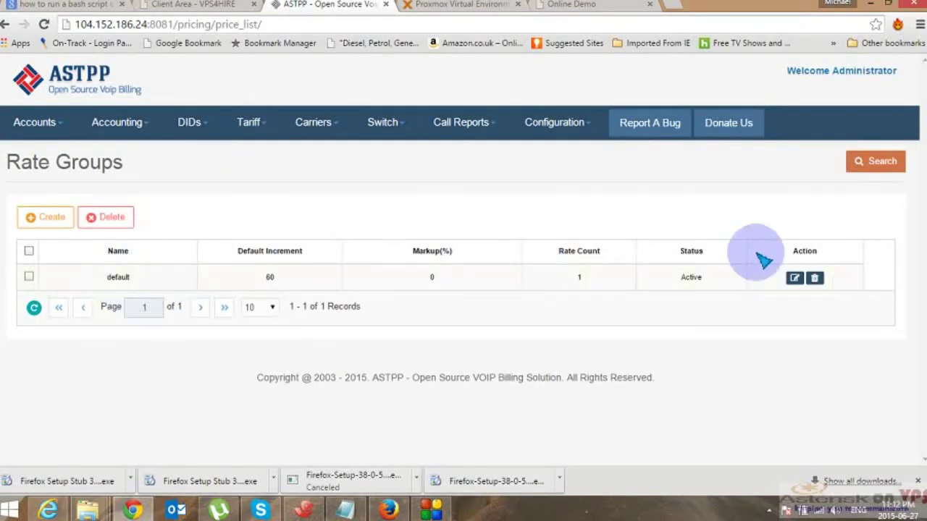
{"action": "mouse_move", "coordinate": [241, 123]}
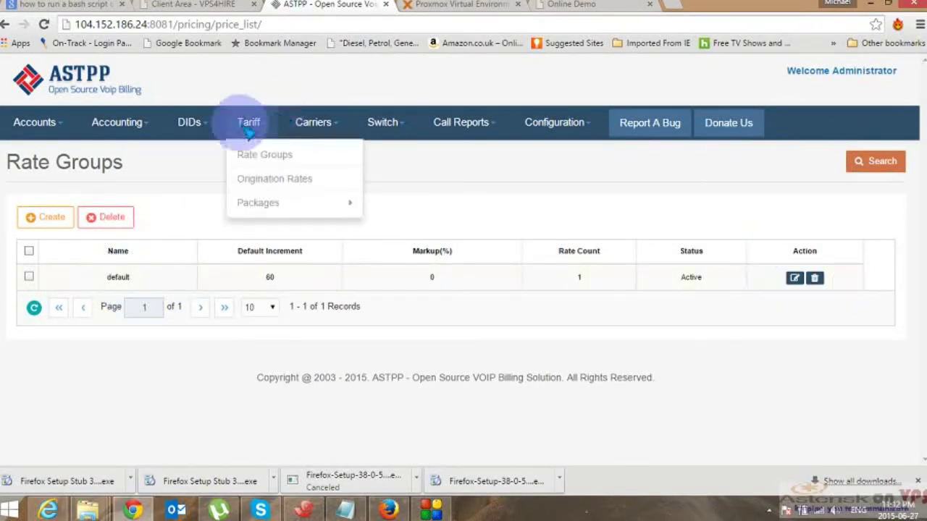
{"action": "left_click", "coordinate": [261, 181]}
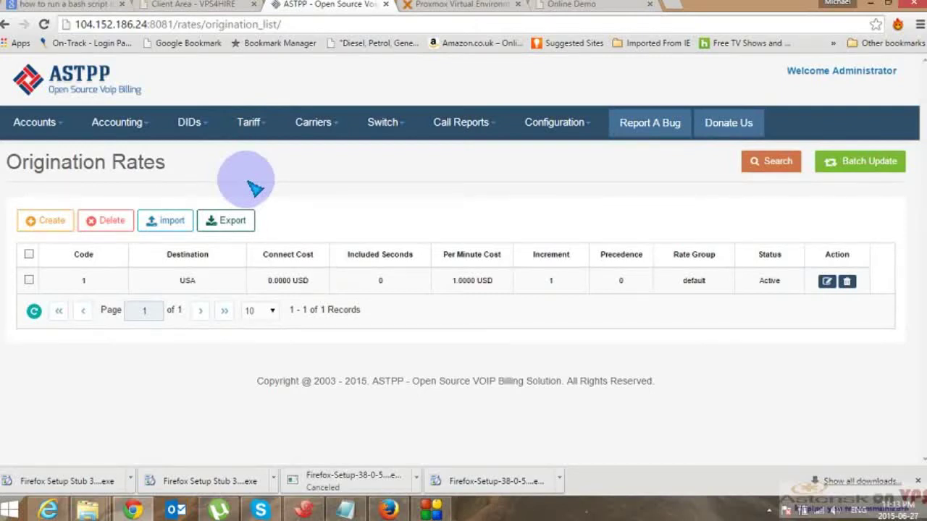
View the carriers' termination rates list.
{"action": "mouse_move", "coordinate": [250, 125]}
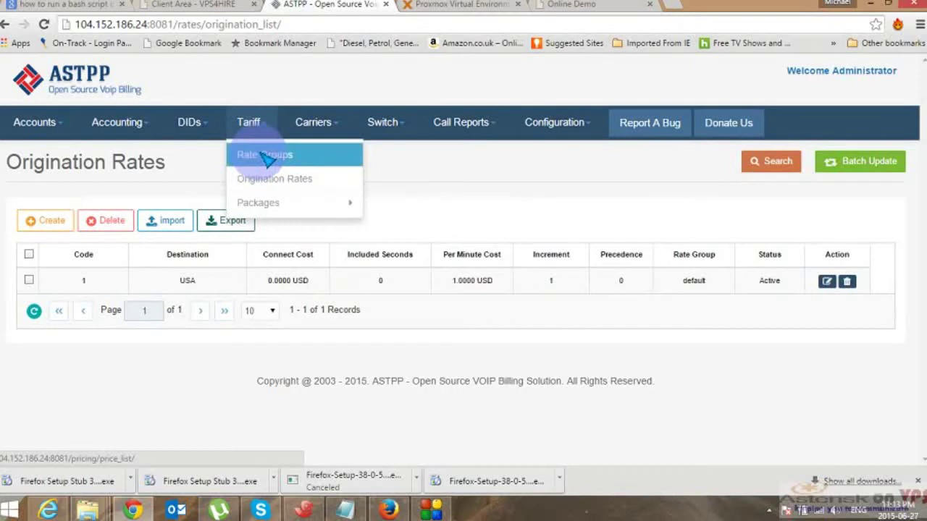
{"action": "mouse_move", "coordinate": [297, 119]}
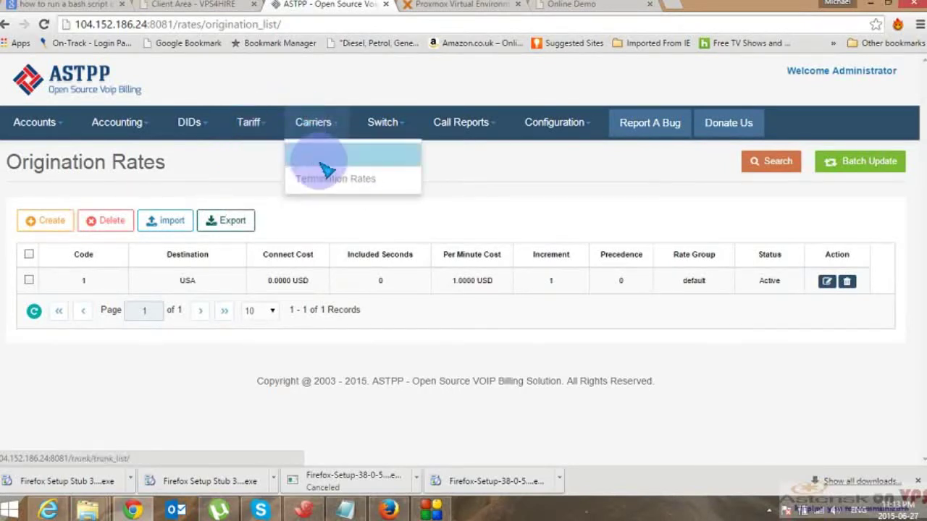
{"action": "left_click", "coordinate": [331, 186]}
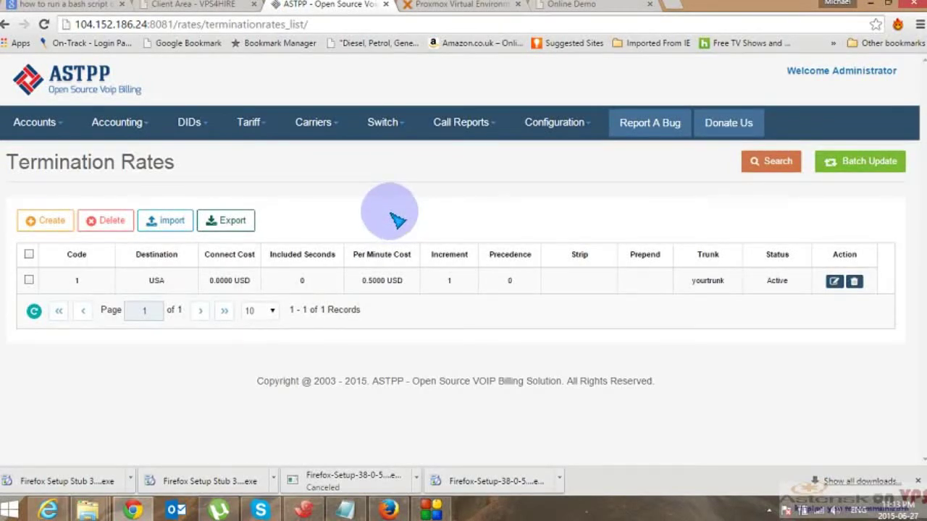
Return to the Rate Groups list under the tariff settings.
{"action": "mouse_move", "coordinate": [306, 119]}
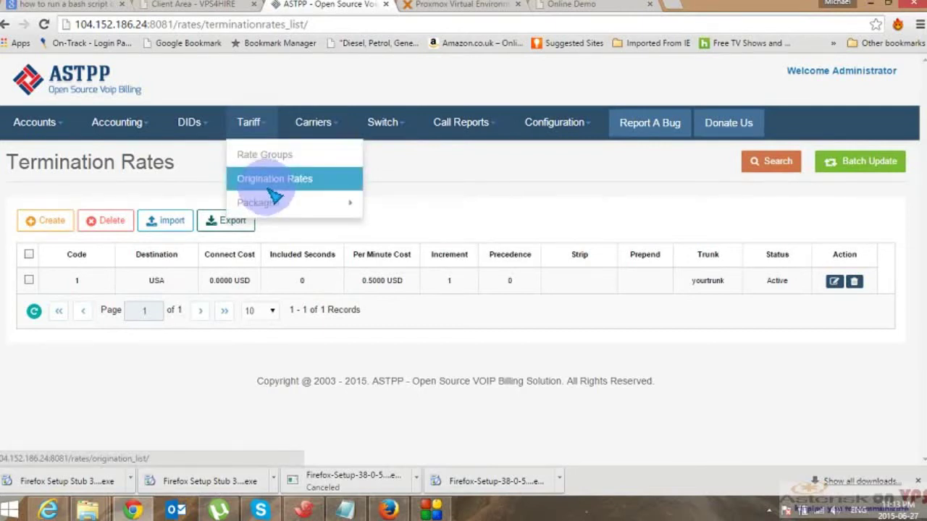
{"action": "mouse_move", "coordinate": [337, 159]}
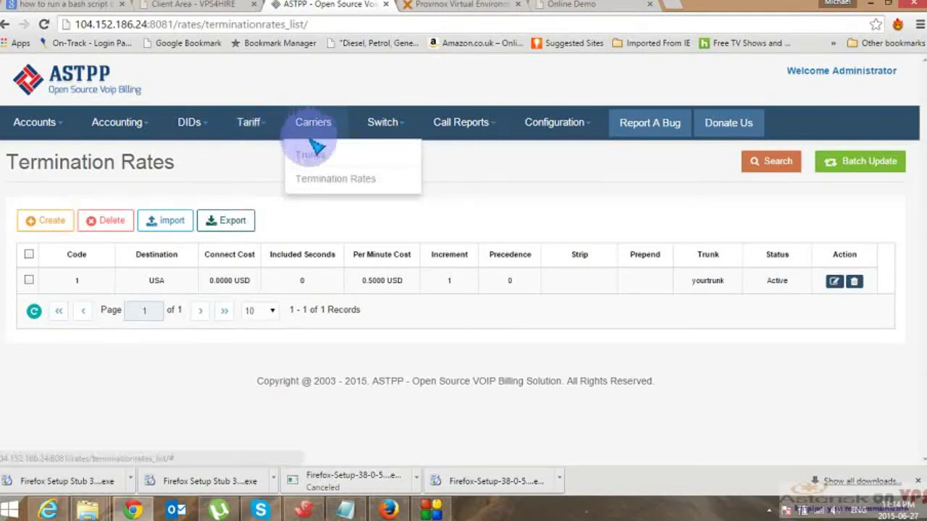
{"action": "mouse_move", "coordinate": [267, 142]}
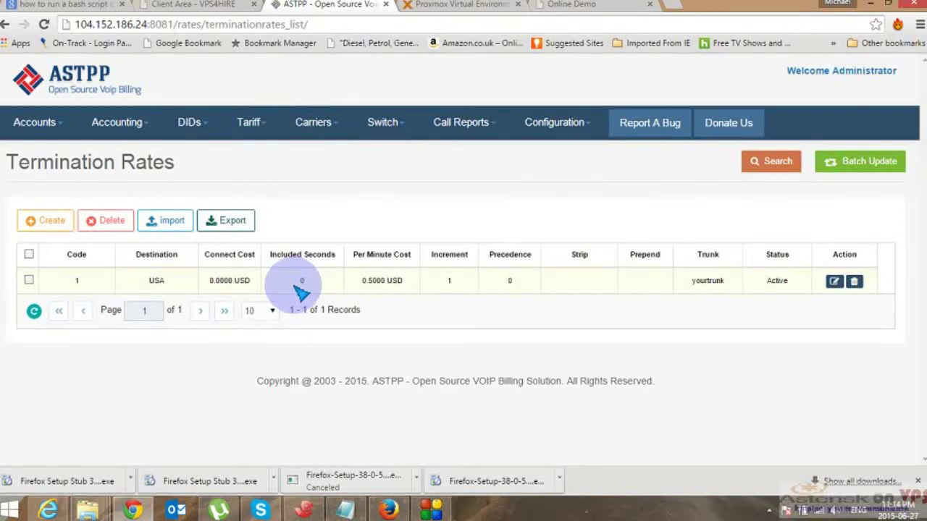
{"action": "left_click", "coordinate": [250, 155]}
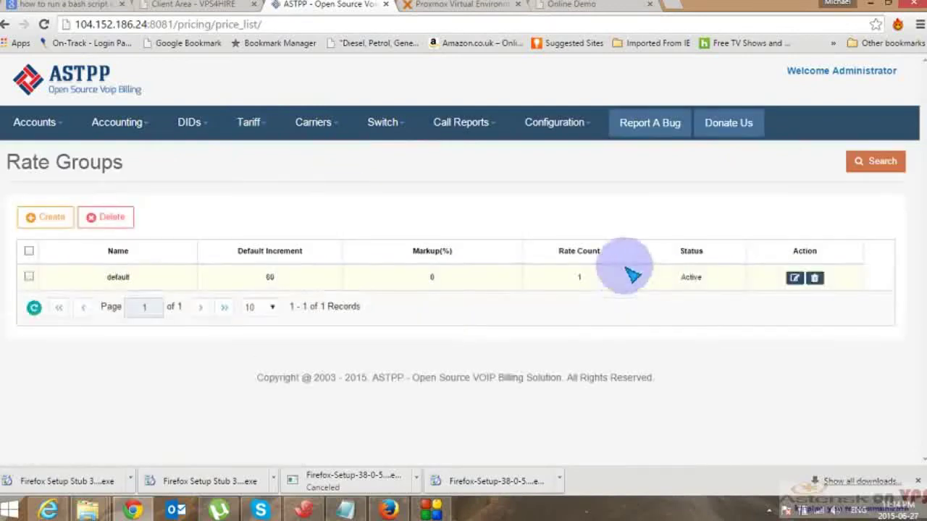
{"action": "mouse_move", "coordinate": [374, 137]}
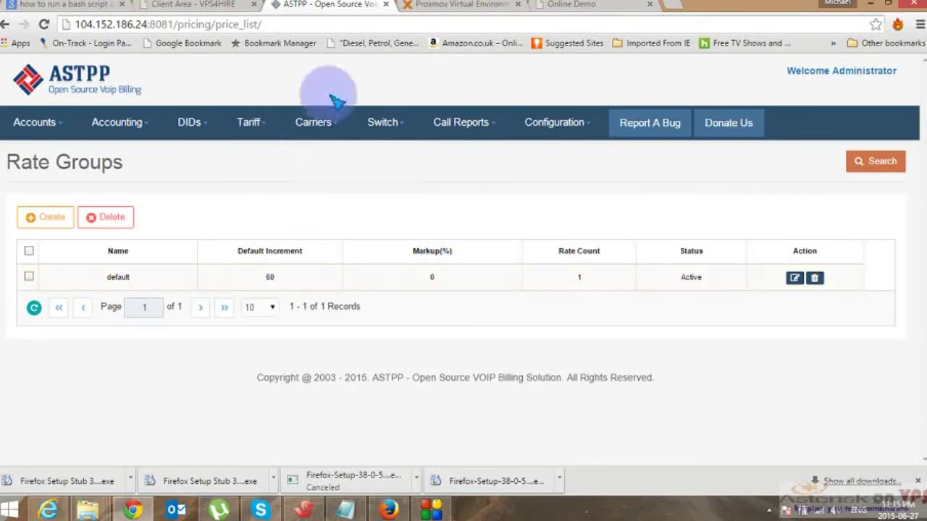
{"action": "mouse_move", "coordinate": [472, 133]}
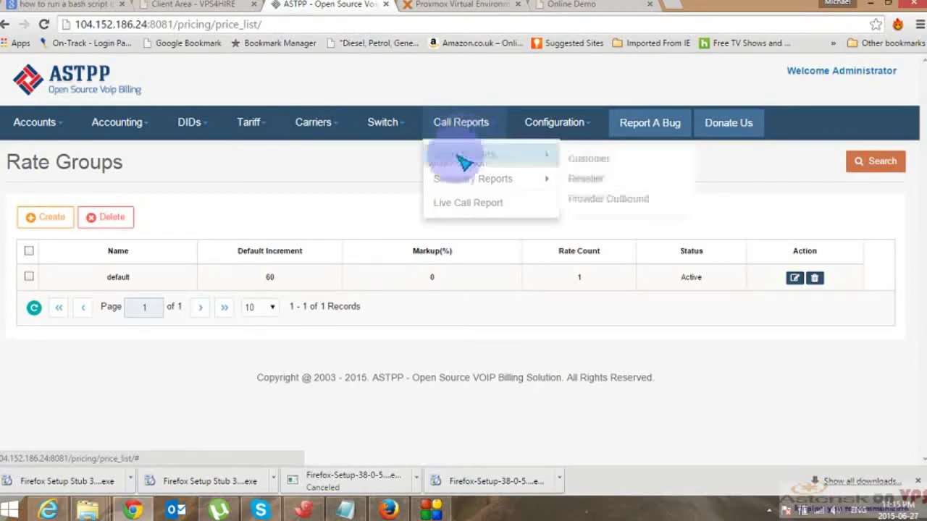
{"action": "mouse_move", "coordinate": [459, 177]}
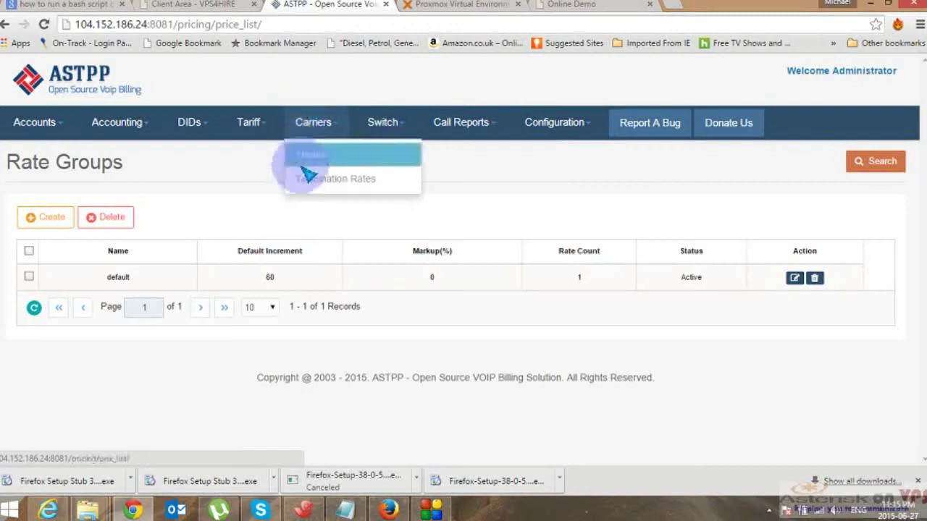
{"action": "mouse_move", "coordinate": [248, 126]}
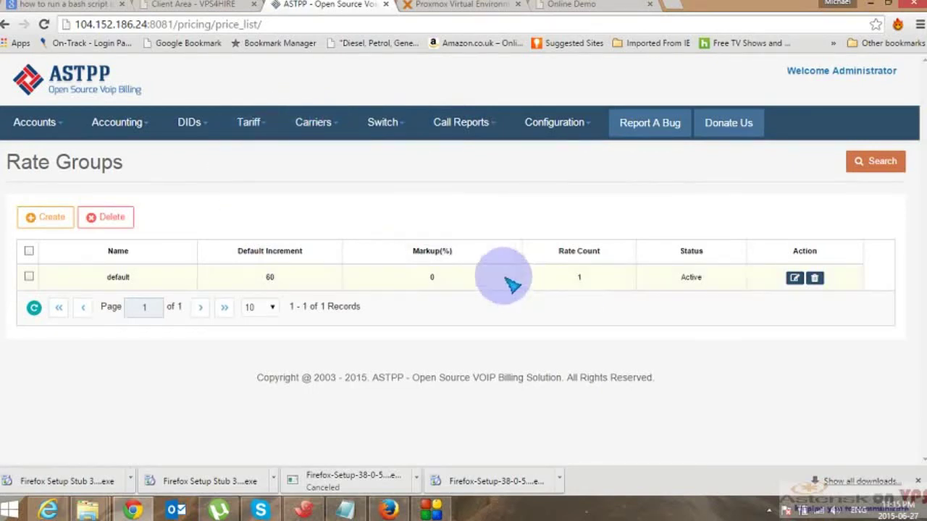
{"action": "mouse_move", "coordinate": [267, 142]}
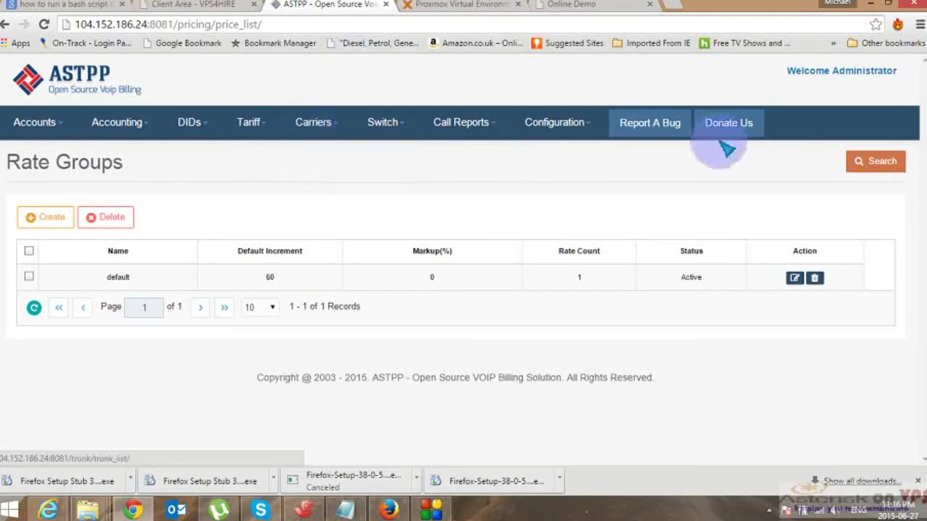
Look through the company detail fields of the invoice configuration and view the Taxes list.
{"action": "mouse_move", "coordinate": [458, 132]}
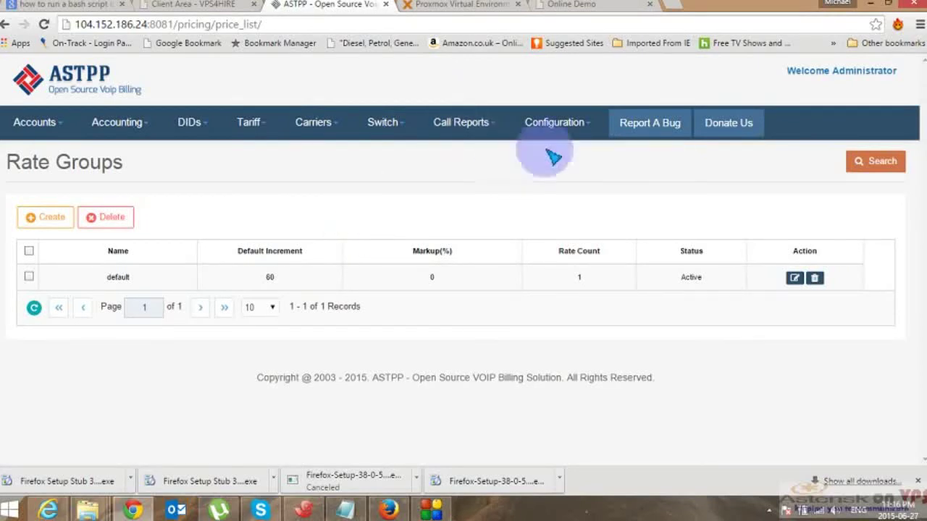
{"action": "mouse_move", "coordinate": [527, 124]}
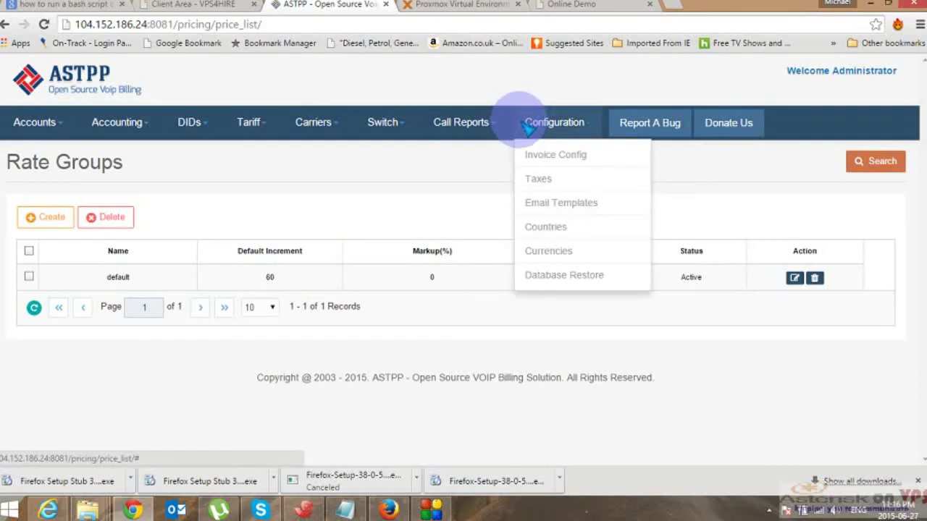
{"action": "left_click", "coordinate": [573, 166]}
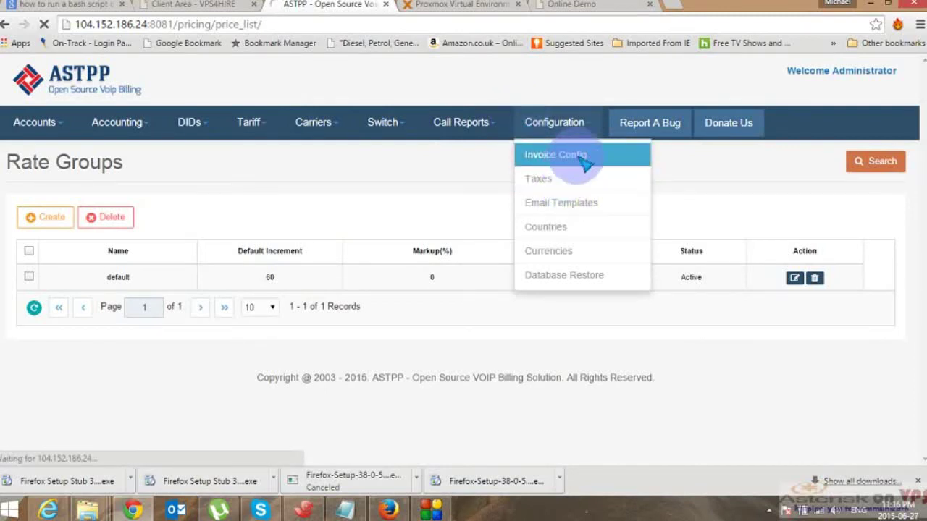
{"action": "scroll", "coordinate": [391, 318], "scroll_direction": "down", "scroll_amount": 3}
{"action": "scroll", "coordinate": [391, 317], "scroll_direction": "up", "scroll_amount": 3}
{"action": "scroll", "coordinate": [391, 317], "scroll_direction": "down", "scroll_amount": 3}
{"action": "scroll", "coordinate": [391, 315], "scroll_direction": "up", "scroll_amount": 1}
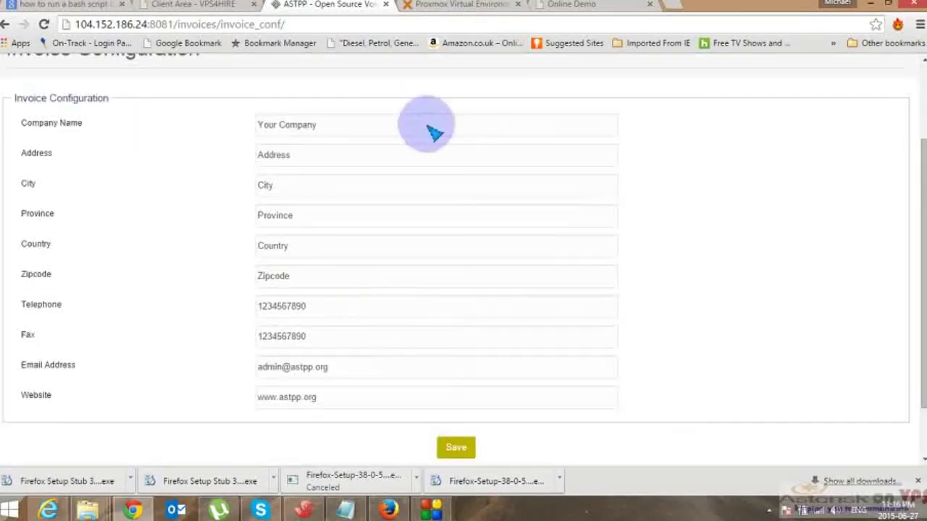
{"action": "scroll", "coordinate": [381, 268], "scroll_direction": "up", "scroll_amount": 2}
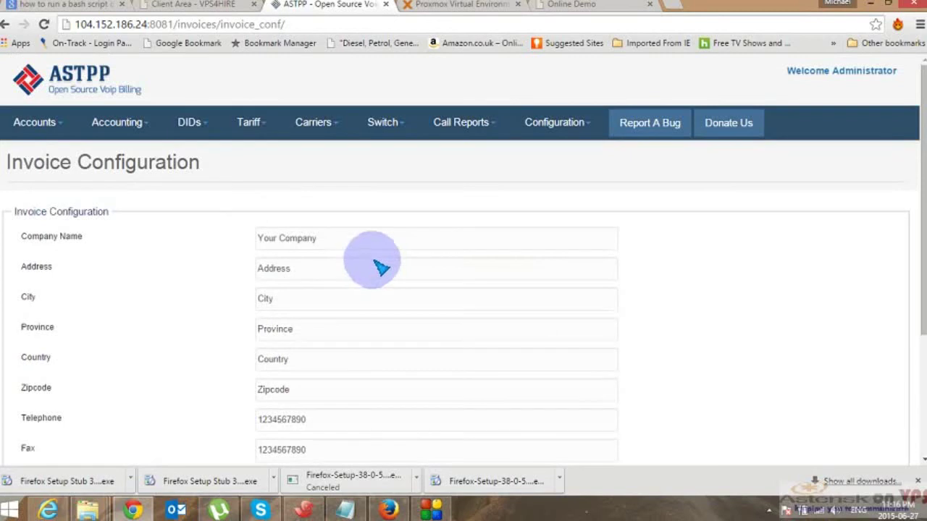
{"action": "mouse_move", "coordinate": [555, 121]}
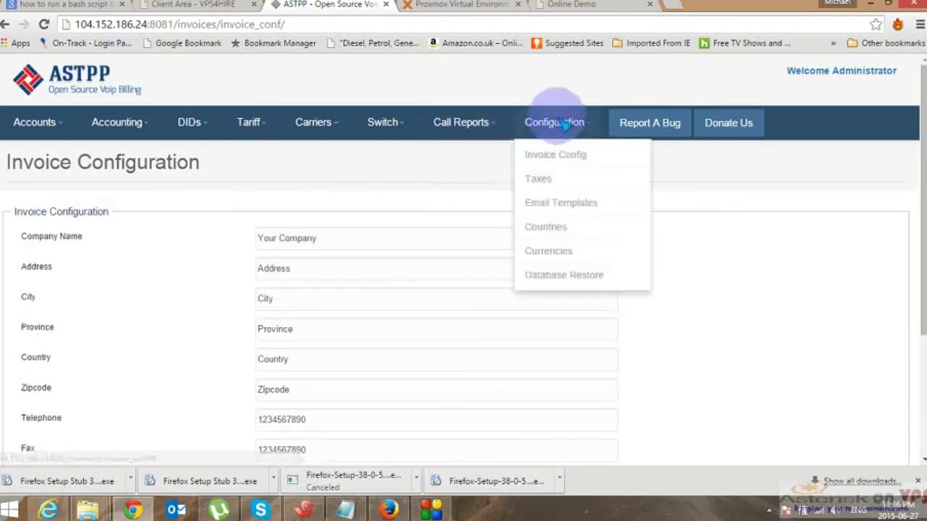
{"action": "left_click", "coordinate": [561, 181]}
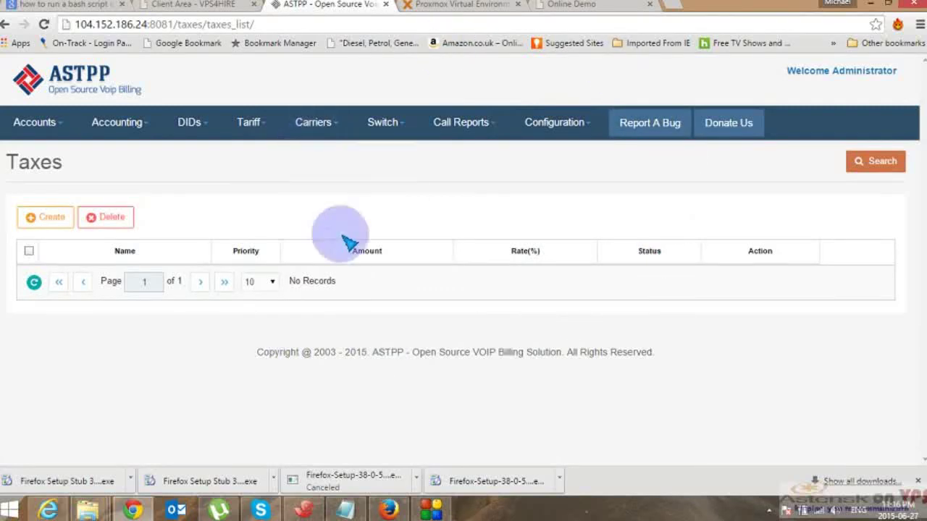
View the Live Call Report and refresh its records.
{"action": "mouse_move", "coordinate": [550, 138]}
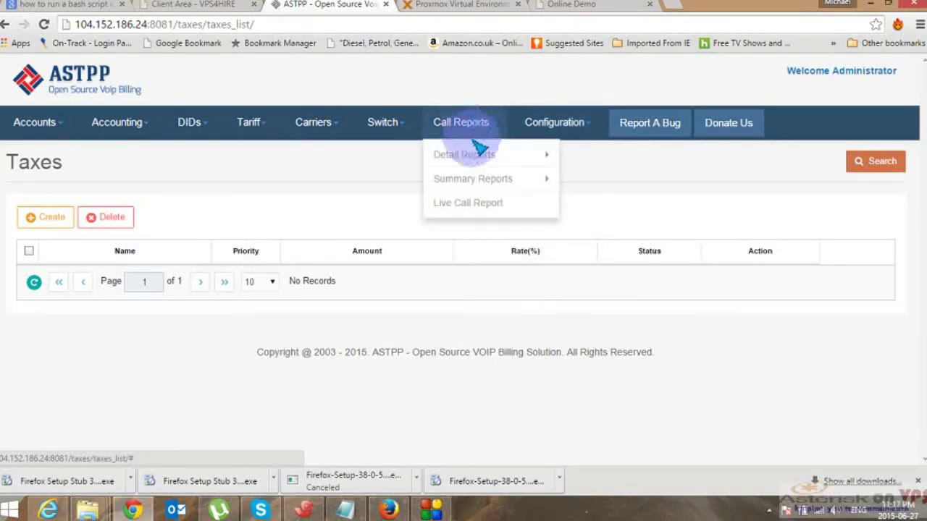
{"action": "mouse_move", "coordinate": [495, 159]}
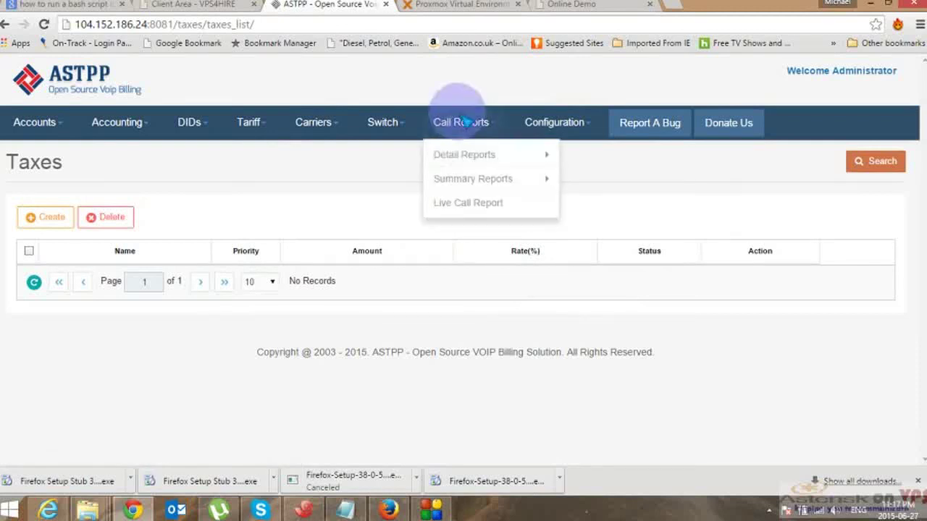
{"action": "left_click", "coordinate": [475, 210]}
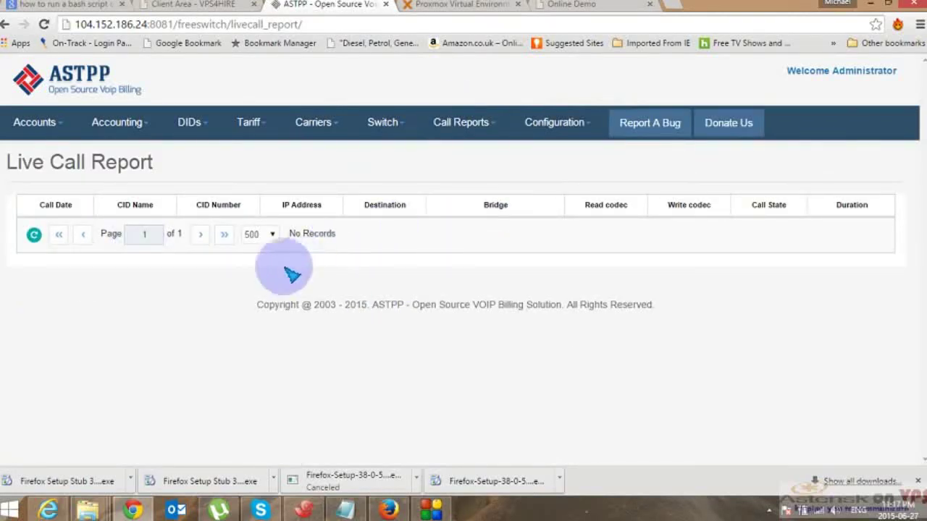
{"action": "left_click", "coordinate": [34, 235]}
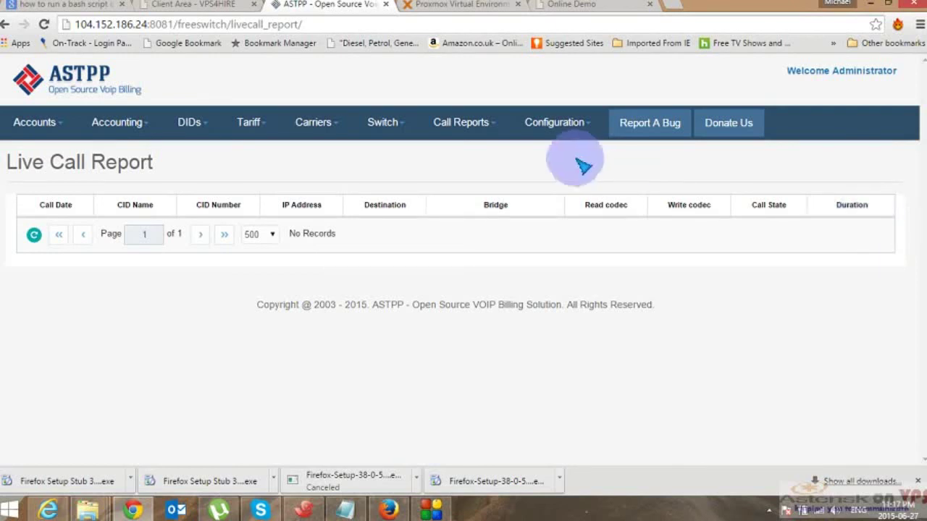
View the list of configured gateways for the switch.
{"action": "mouse_move", "coordinate": [384, 125]}
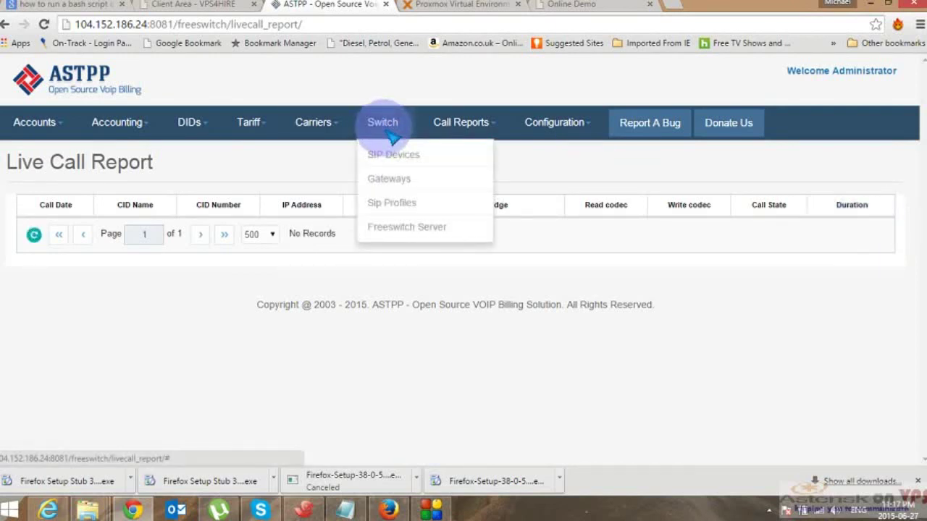
{"action": "left_click", "coordinate": [399, 181]}
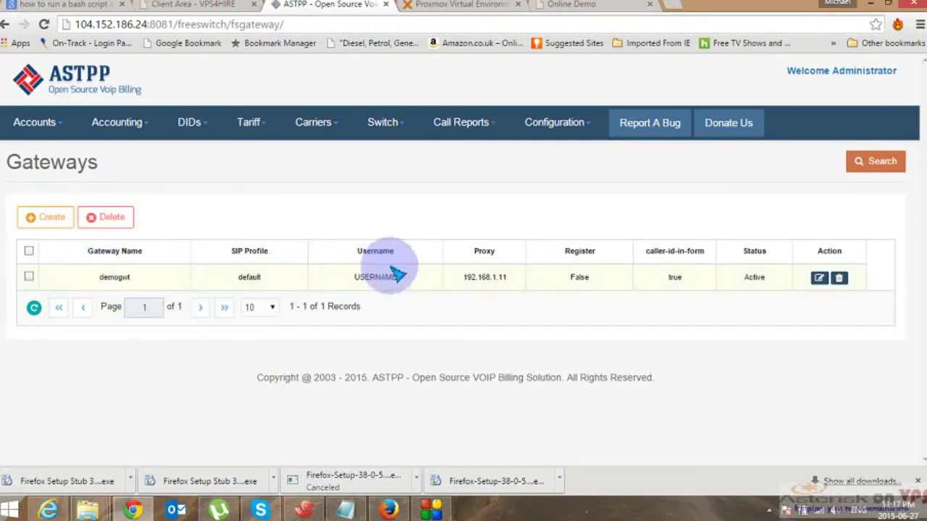
{"action": "mouse_move", "coordinate": [227, 141]}
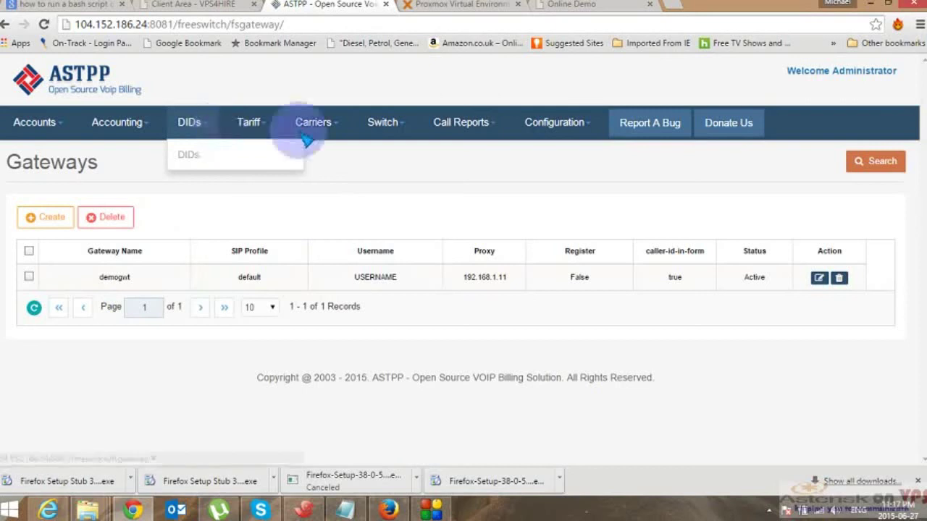
View the carriers' Trunks list and look at the gateway choices in the new-trunk form, leaving it without saving.
{"action": "mouse_move", "coordinate": [311, 125]}
{"action": "left_click", "coordinate": [319, 156]}
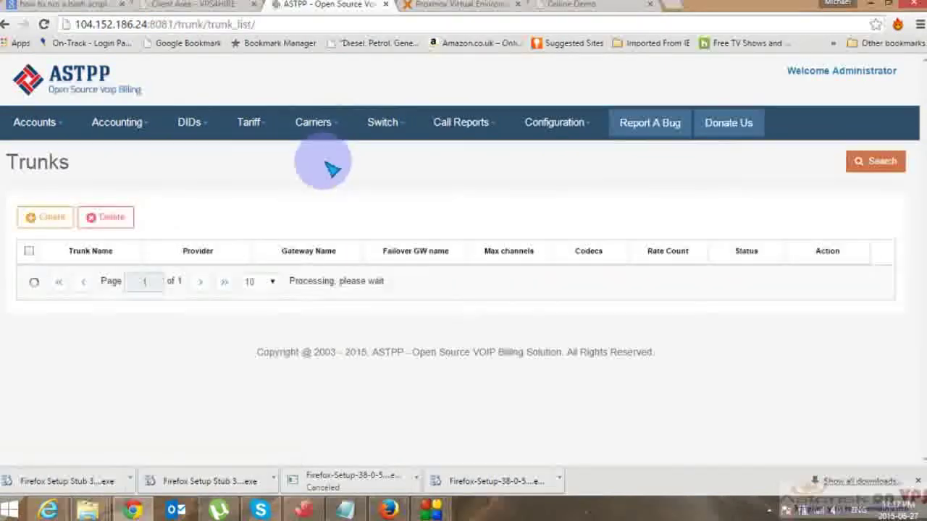
{"action": "left_click", "coordinate": [61, 219]}
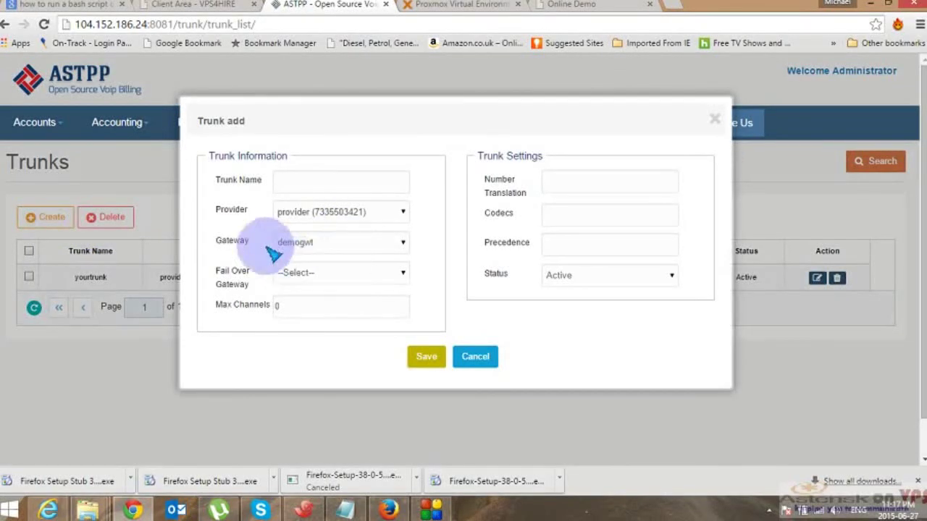
{"action": "left_click", "coordinate": [391, 249]}
{"action": "left_click", "coordinate": [359, 251]}
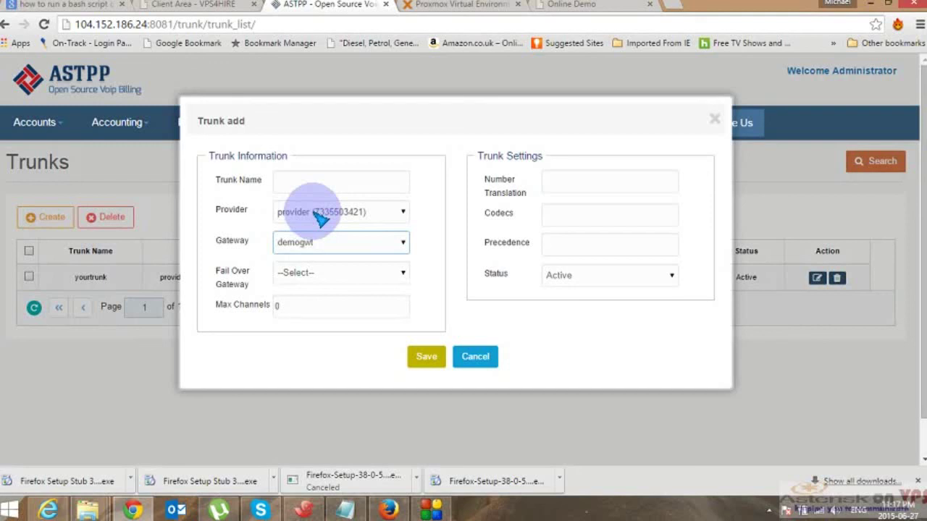
{"action": "left_click", "coordinate": [714, 118]}
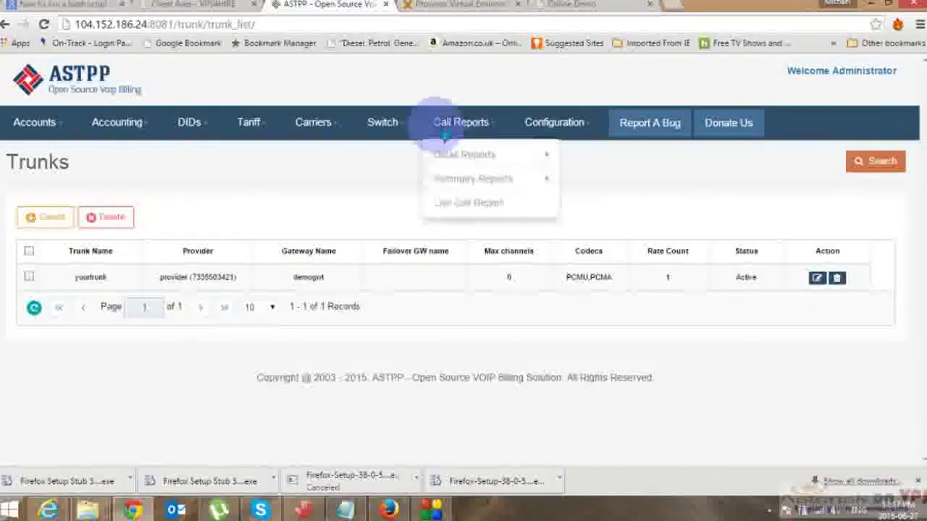
Return to the switch's Gateways list and look through the demogwt gateway's proxy address and edit fields, closing the form without changes.
{"action": "mouse_move", "coordinate": [382, 122]}
{"action": "left_click", "coordinate": [393, 177]}
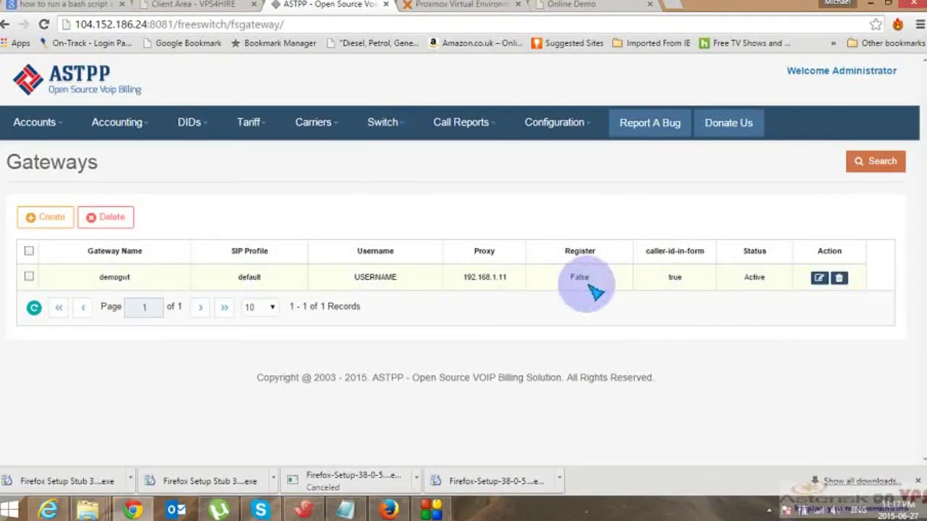
{"action": "left_click_drag", "start_coordinate": [502, 278], "coordinate": [451, 288]}
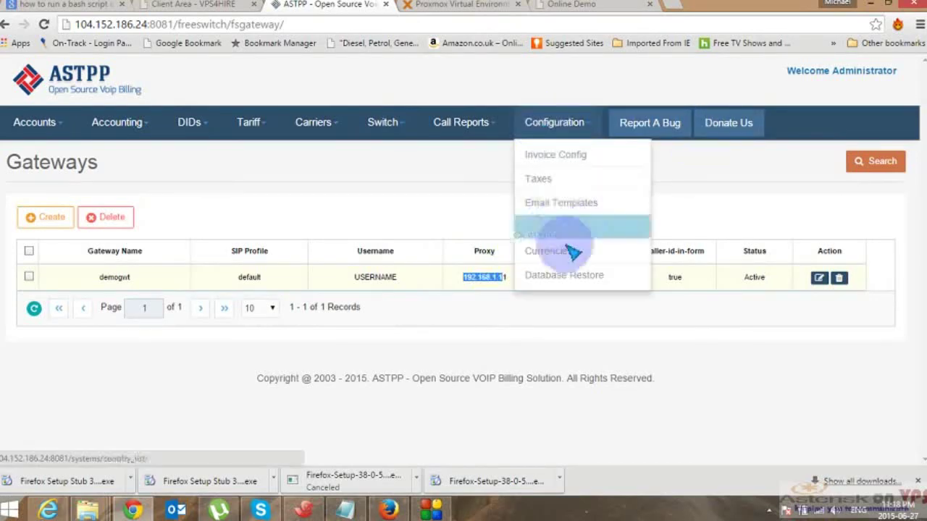
{"action": "left_click", "coordinate": [818, 280]}
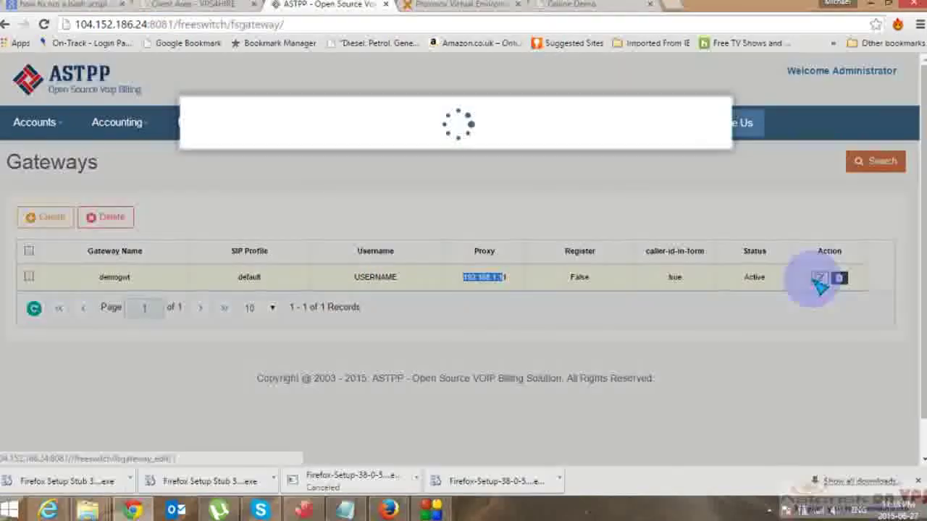
{"action": "scroll", "coordinate": [406, 282], "scroll_direction": "down", "scroll_amount": 3}
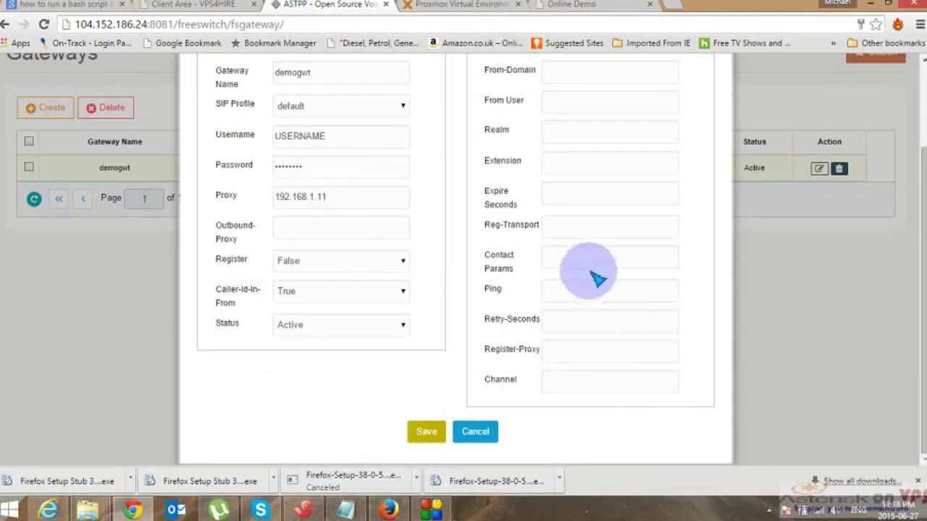
{"action": "scroll", "coordinate": [594, 282], "scroll_direction": "up", "scroll_amount": 3}
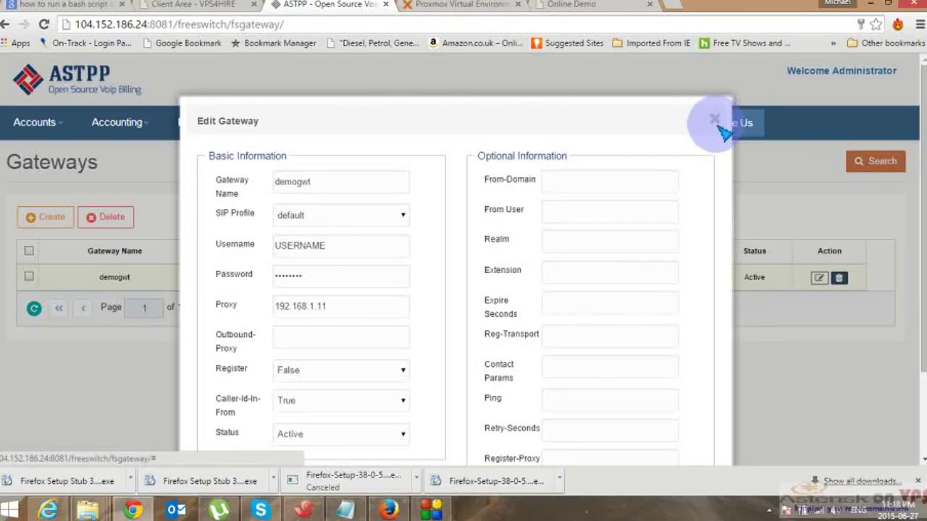
{"action": "left_click", "coordinate": [717, 123]}
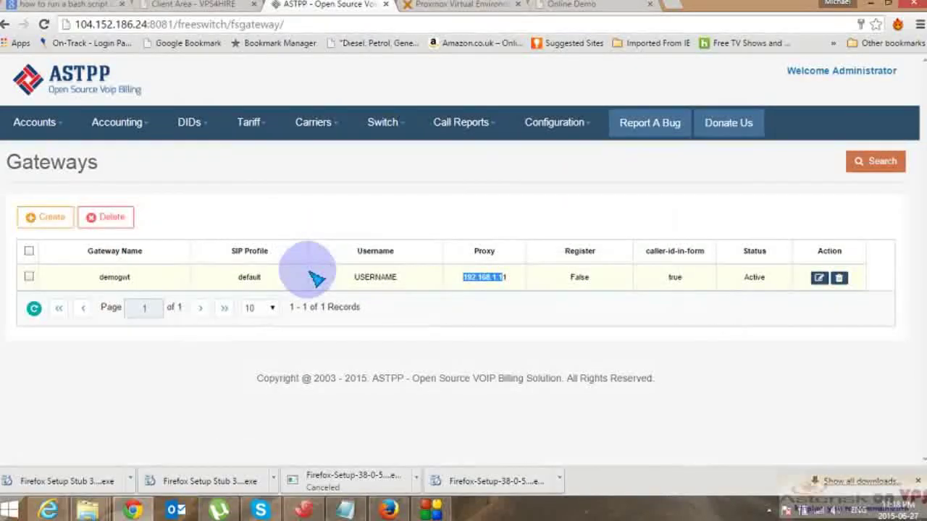